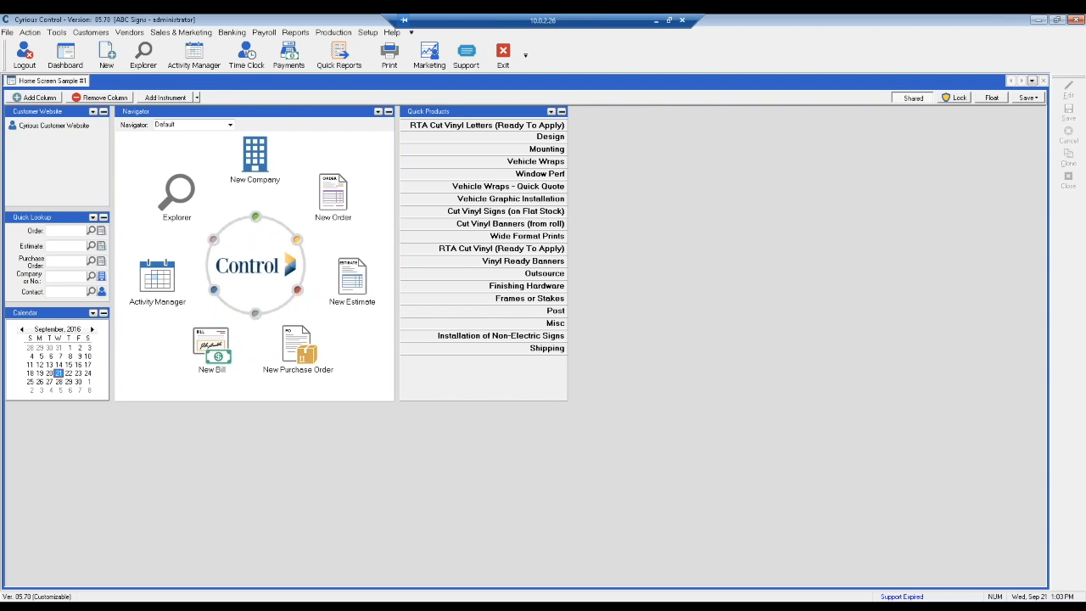
- Open the explorer for companies and remove its orders sub-view
click(138, 58)
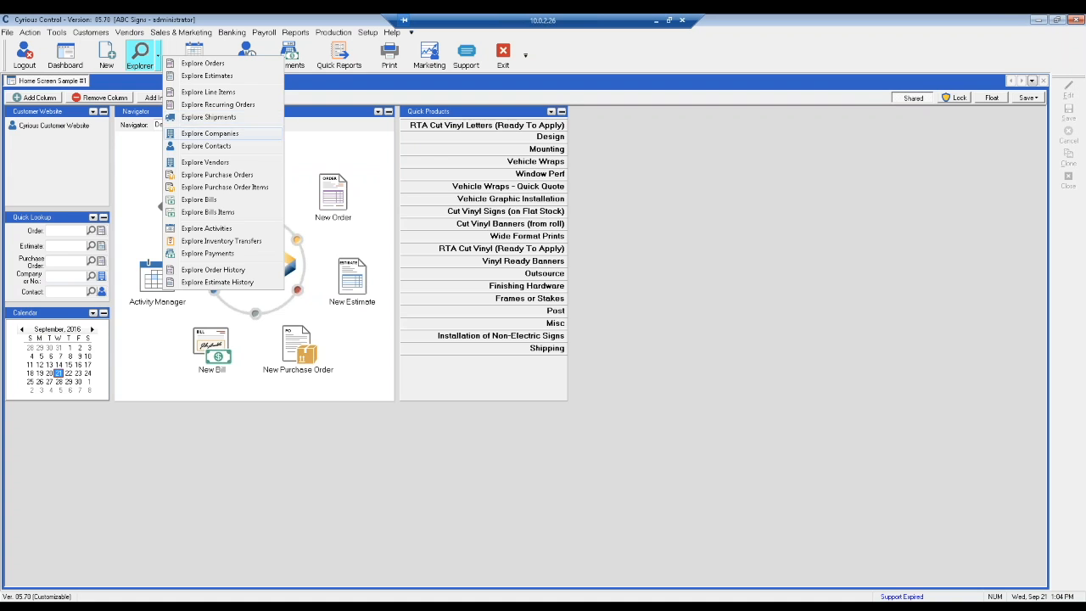
click(201, 133)
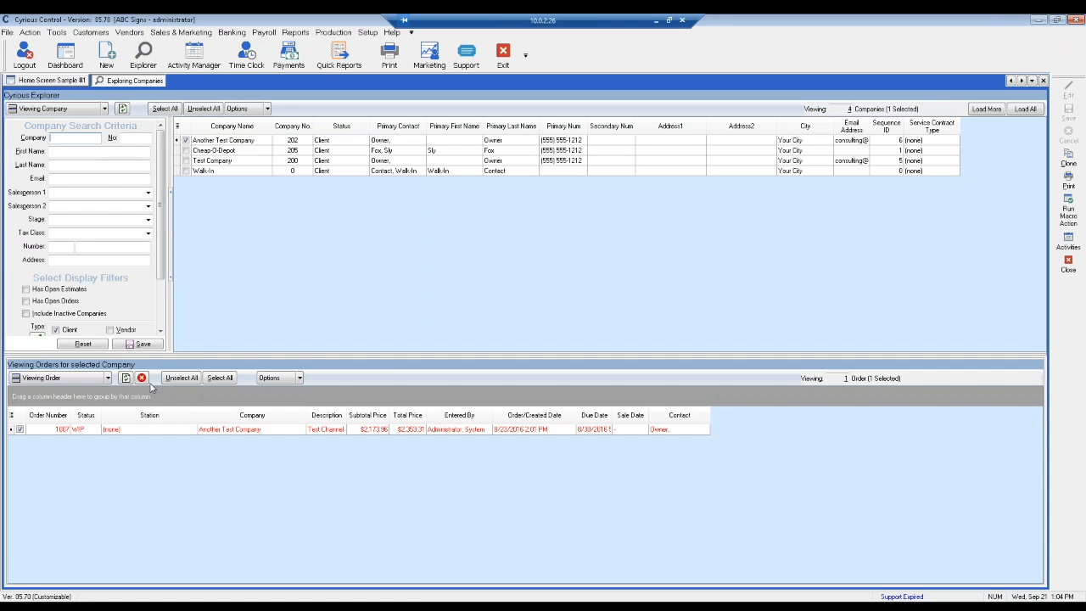
click(141, 379)
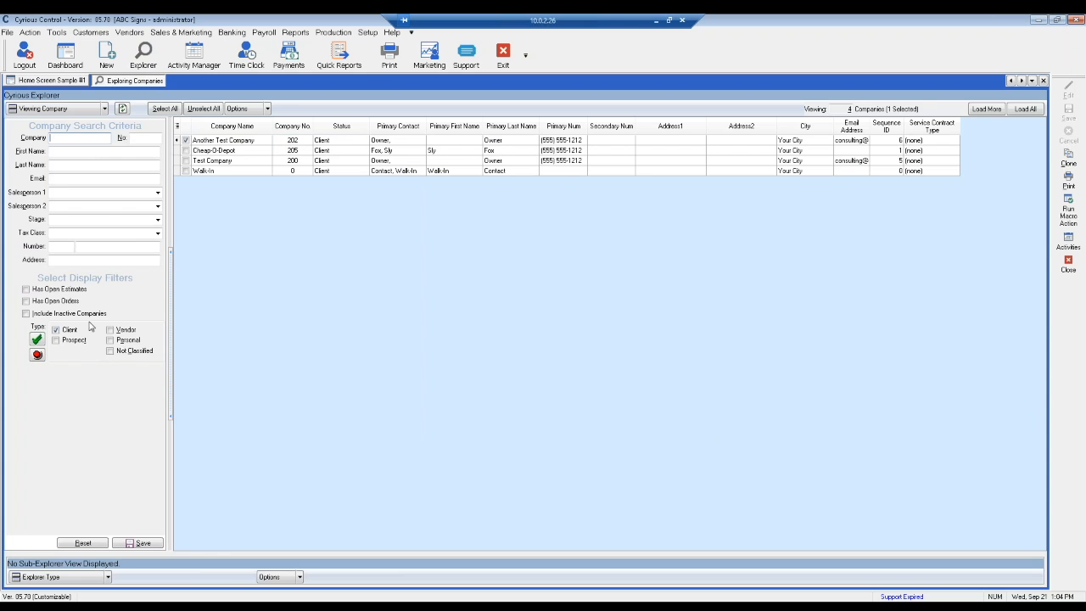
- Include prospects in the refreshed company list and show the advanced criteria selection in a widened pane
click(60, 340)
click(123, 111)
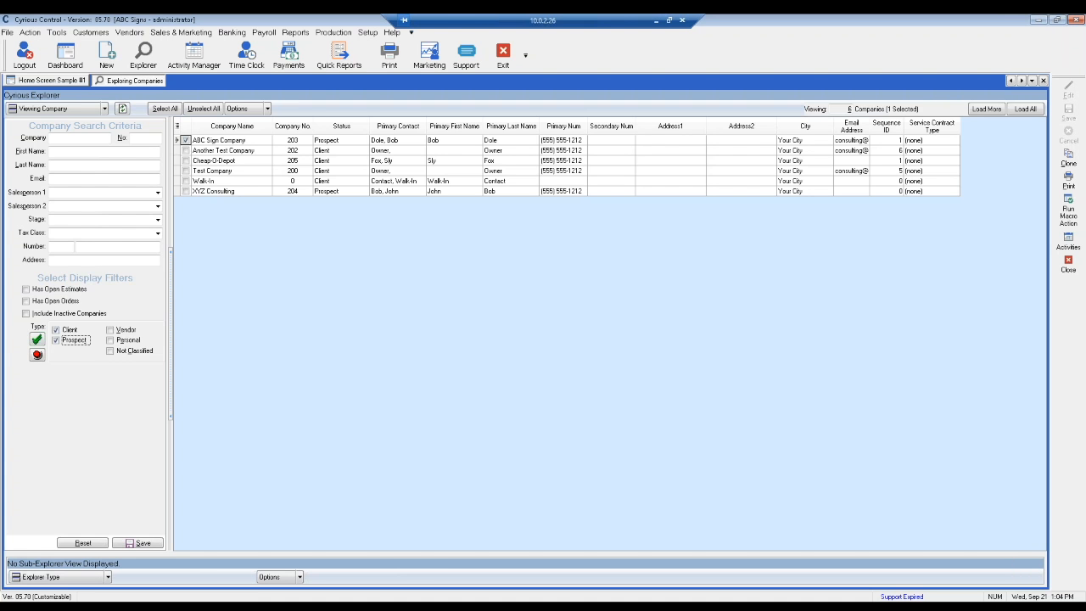
click(245, 110)
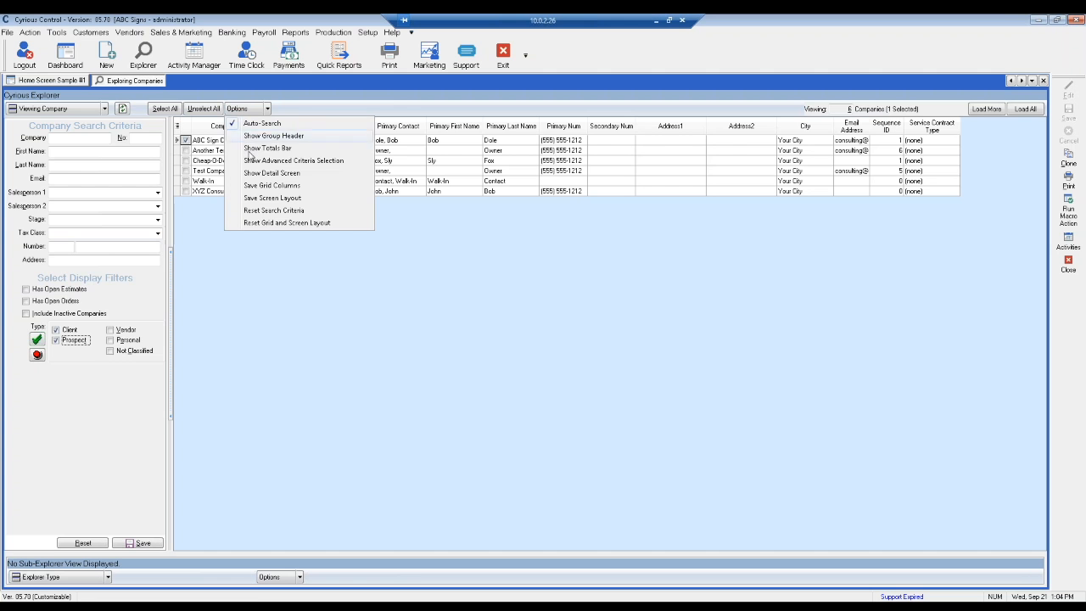
click(324, 163)
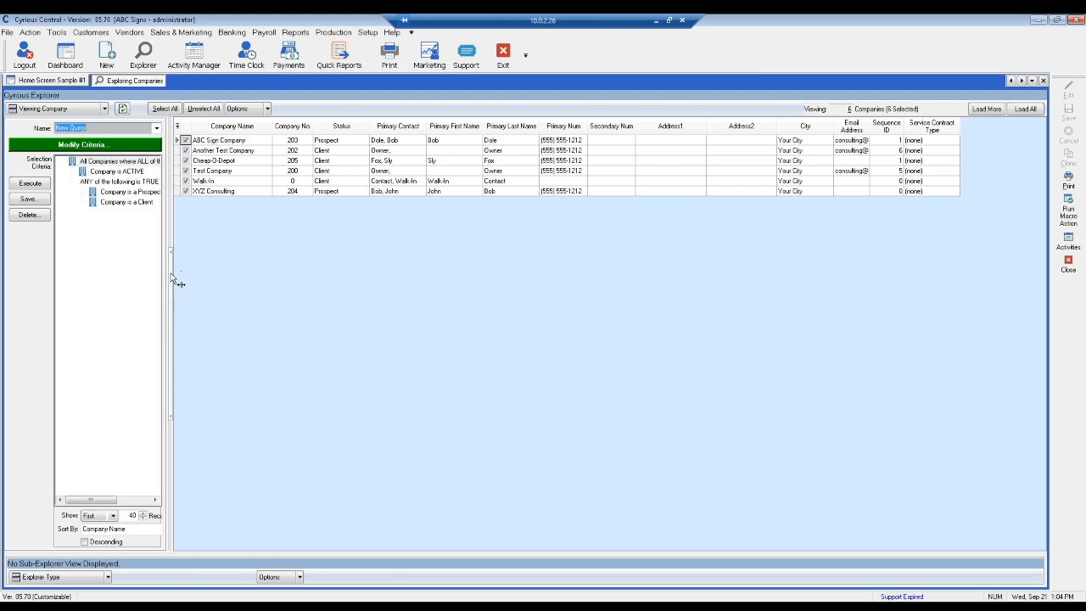
drag(172, 280, 213, 276)
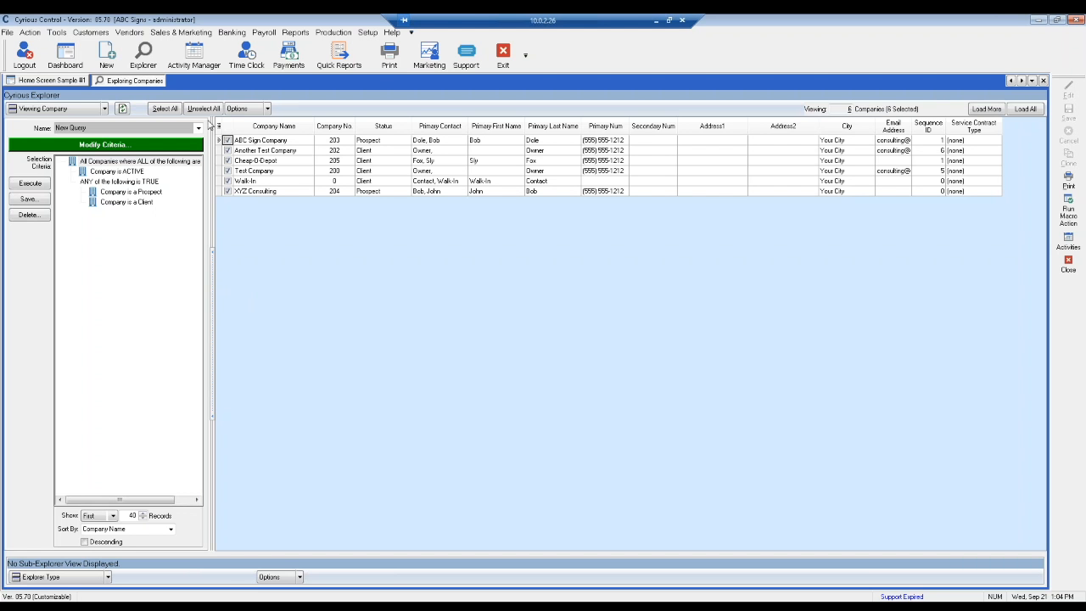
- Explore orders, view their advanced criteria selection, and close the order explorer to return to the companies
click(141, 50)
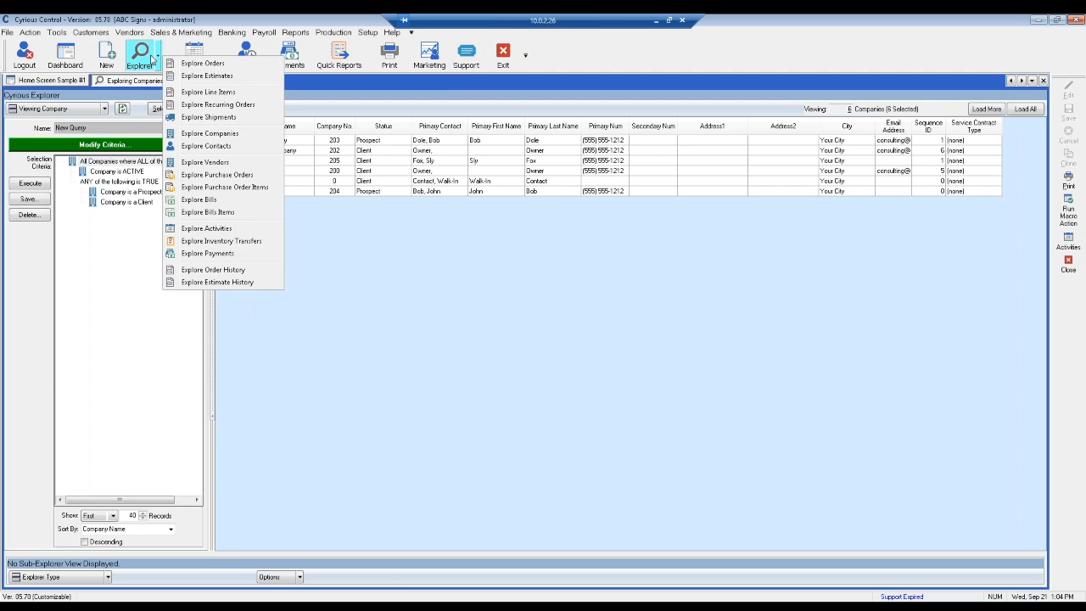
click(206, 64)
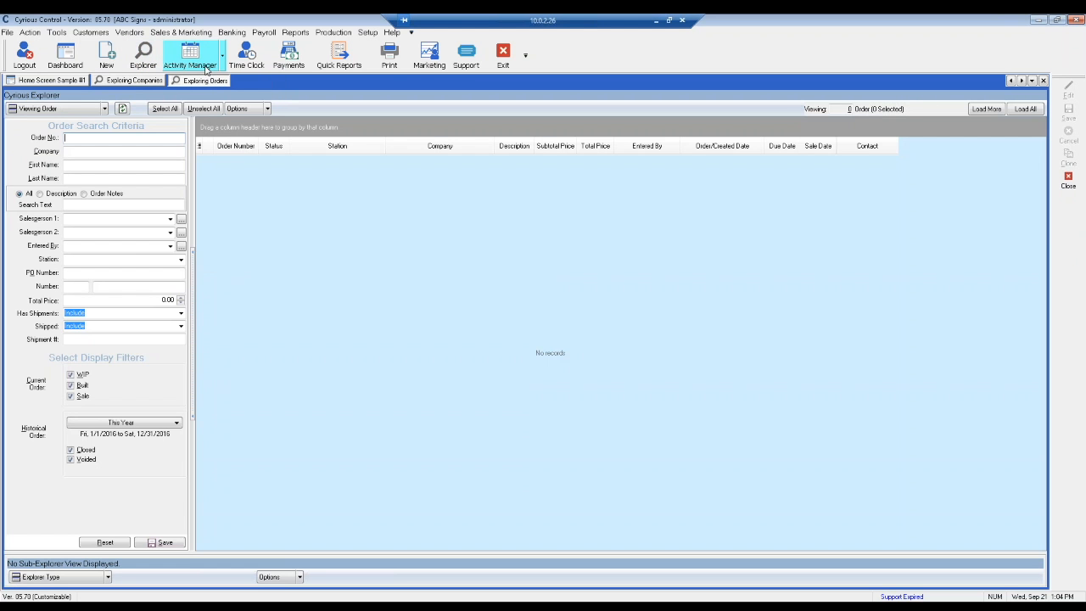
click(236, 109)
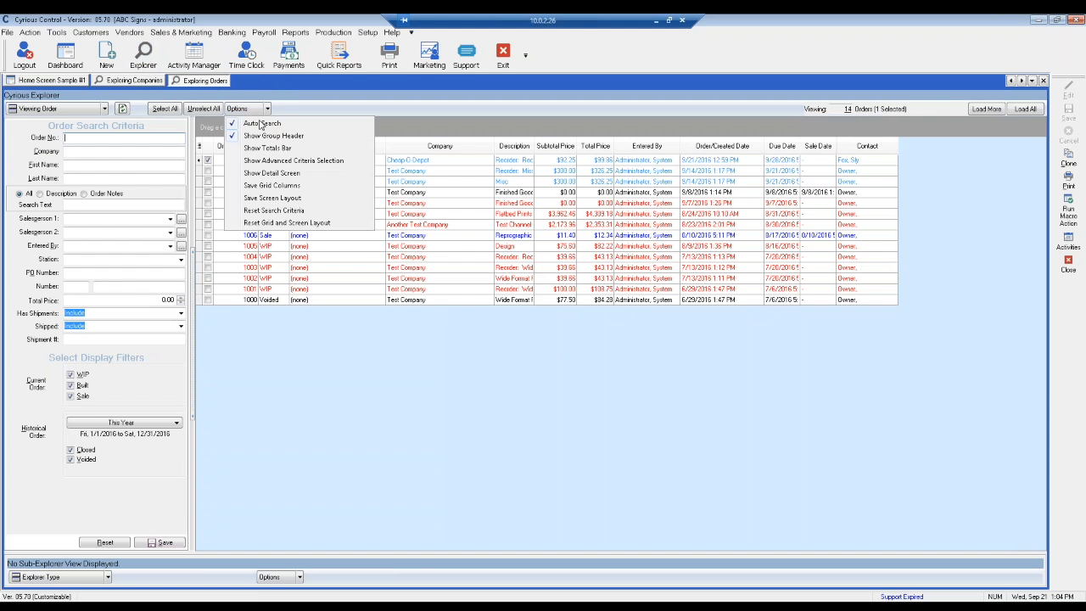
click(282, 162)
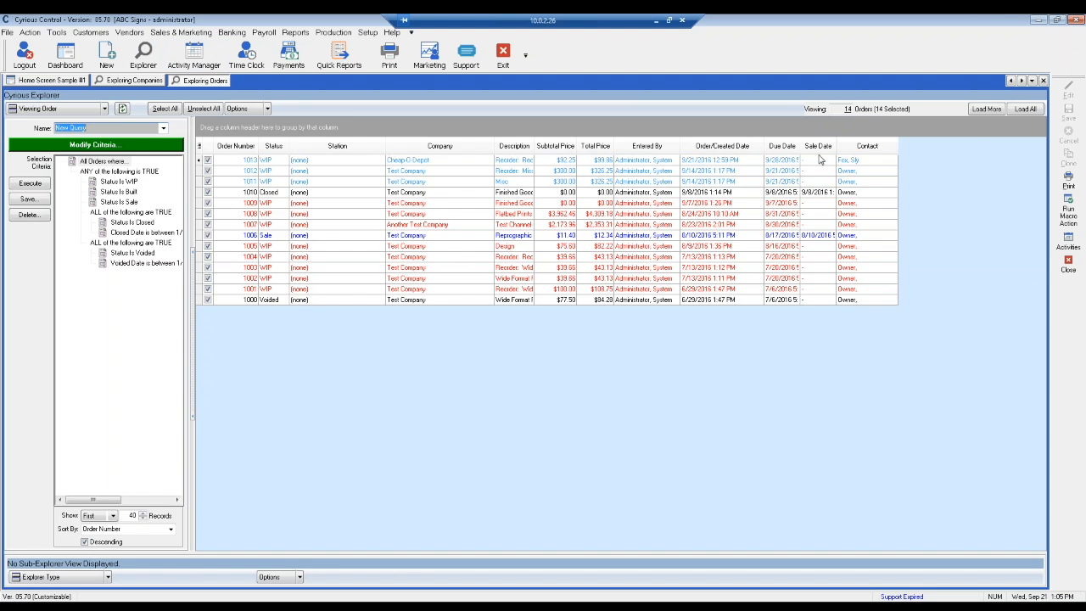
click(1043, 81)
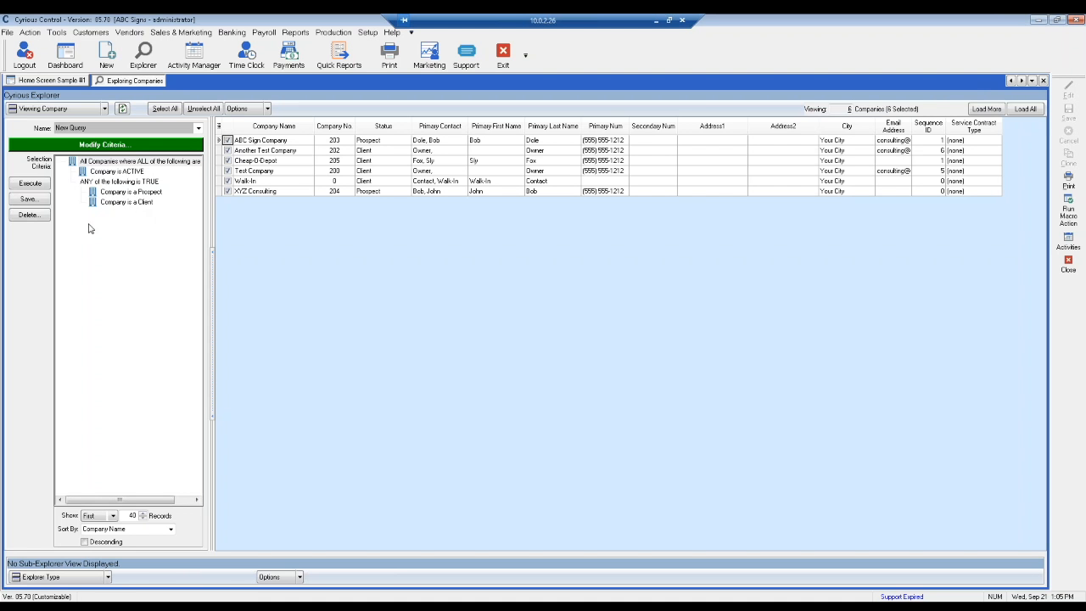
- Open the company query's criteria for modification in an enlarged window and clear all existing criteria
click(122, 148)
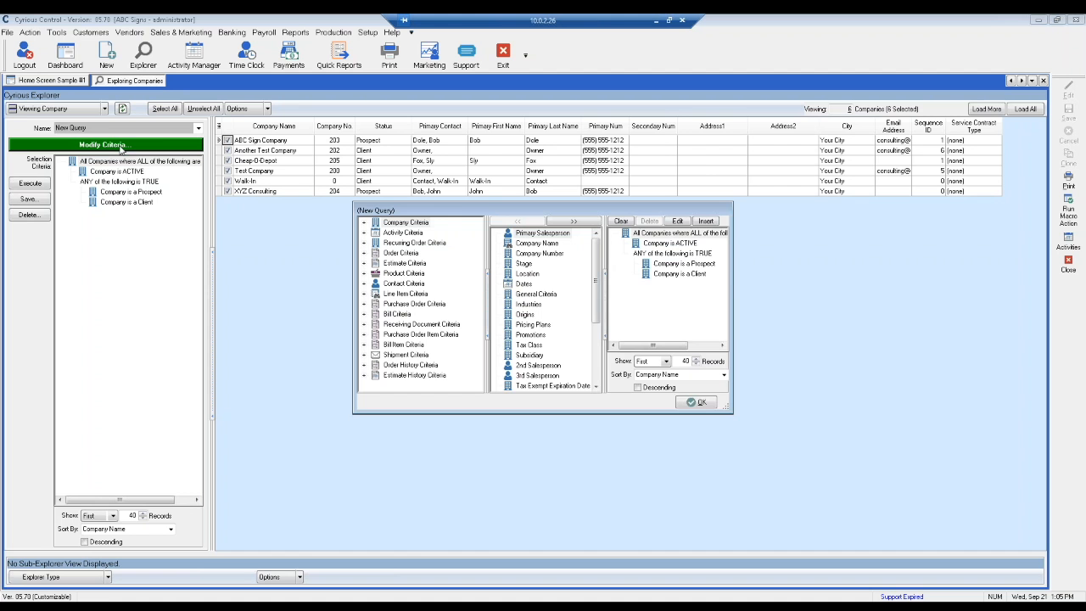
drag(454, 209, 379, 114)
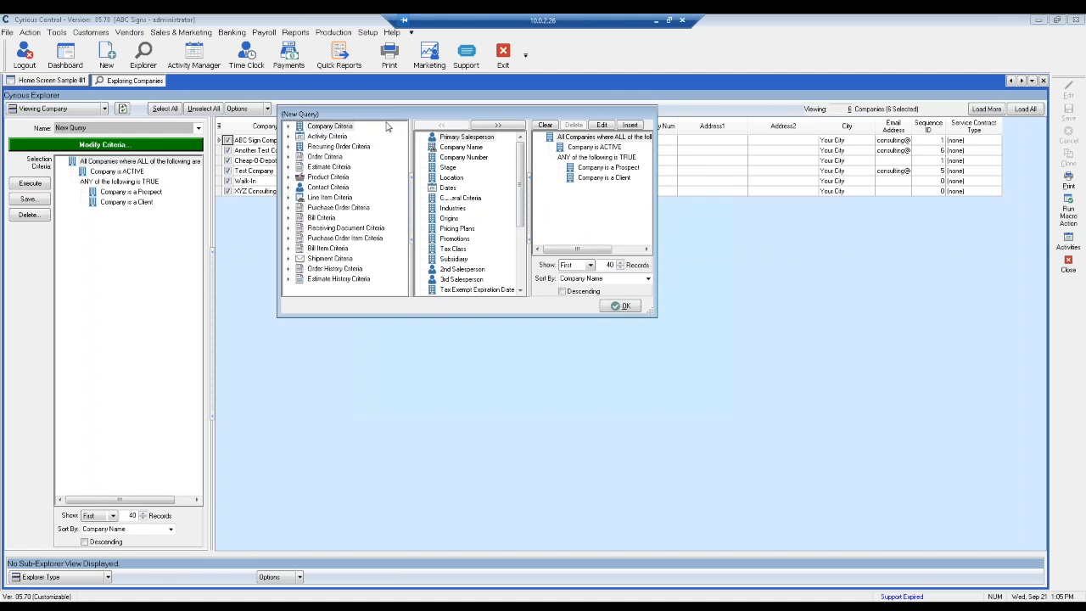
drag(653, 313, 828, 482)
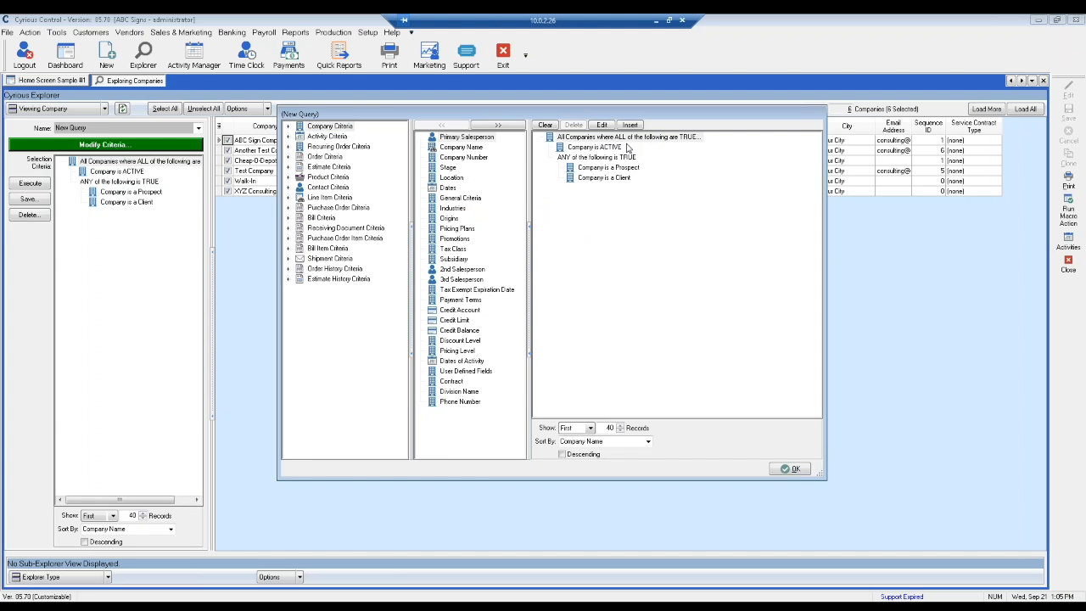
click(545, 126)
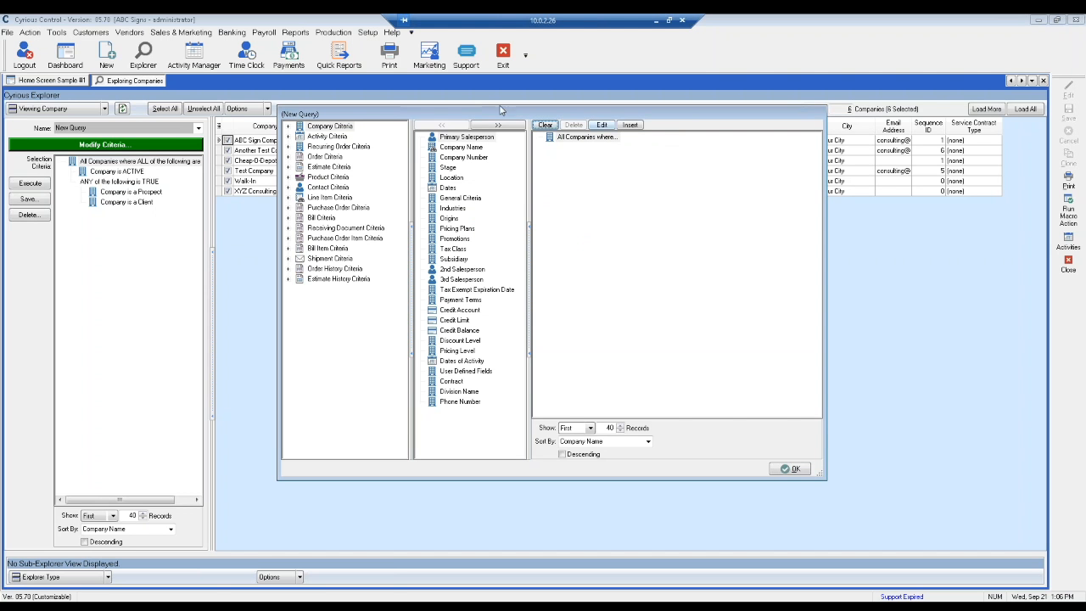
- Add the Primary Salesperson criterion "Account, House" to the company query and refresh the results
click(290, 128)
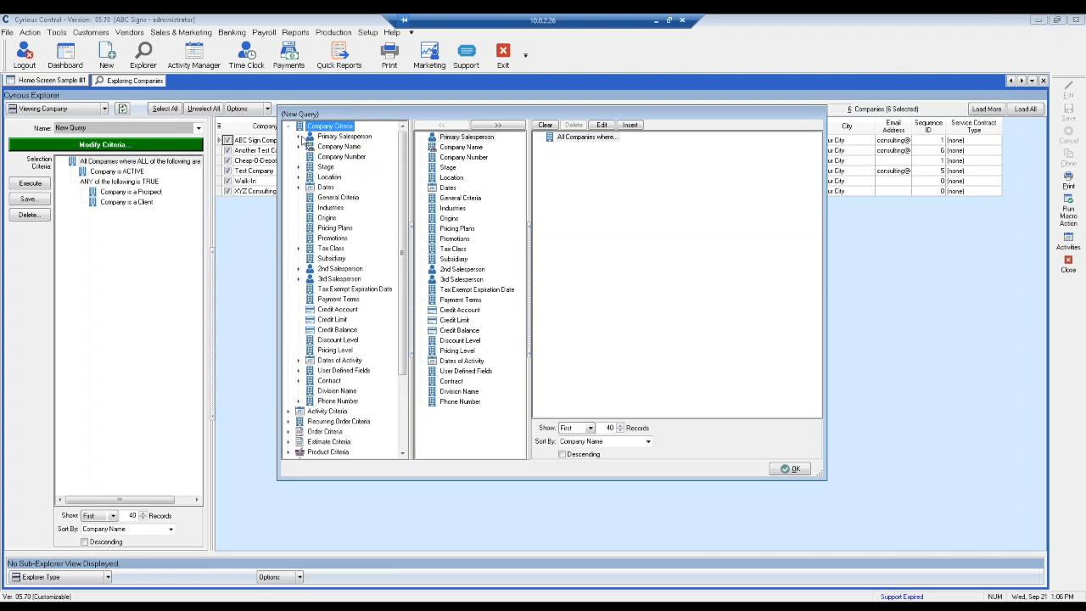
click(301, 139)
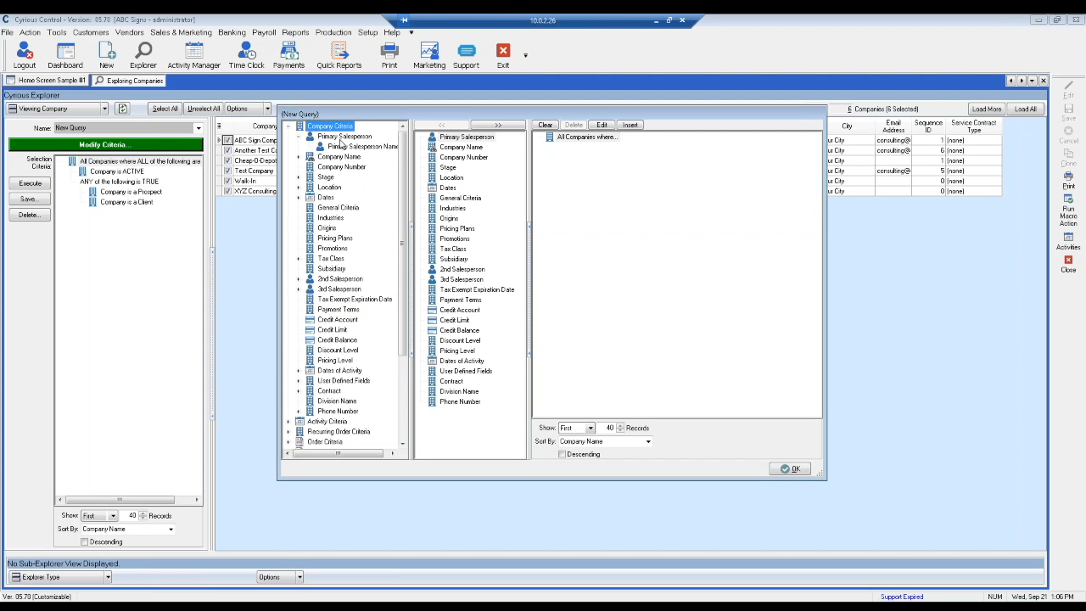
click(340, 148)
click(339, 137)
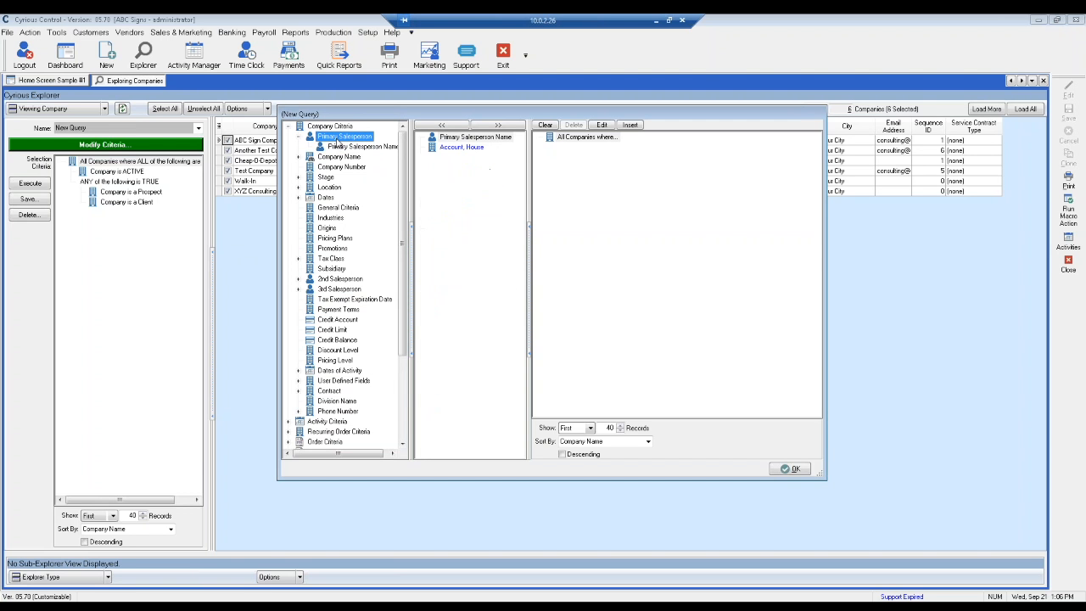
click(462, 148)
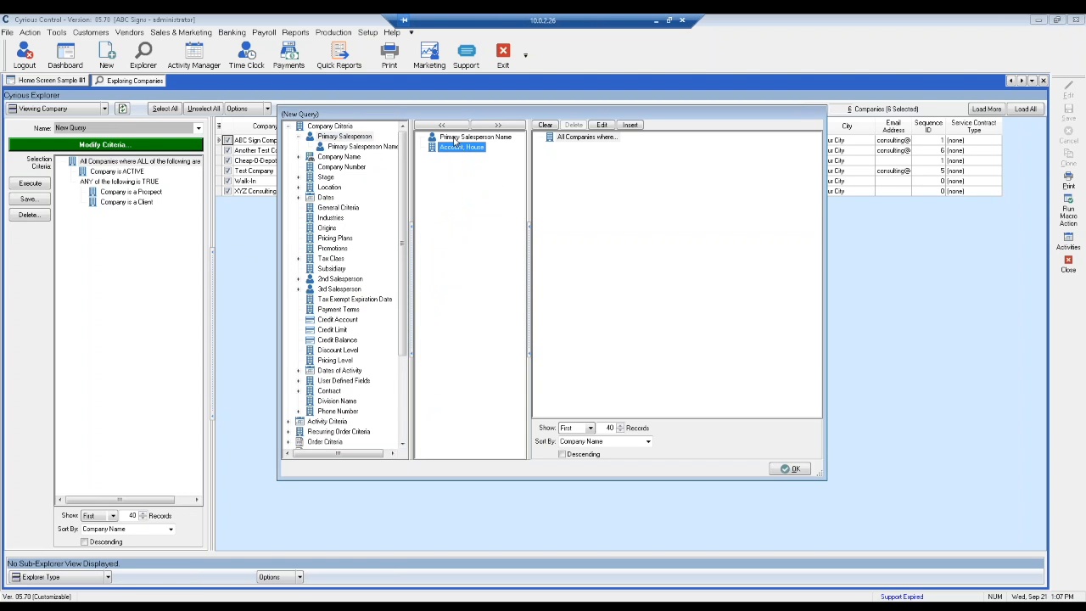
double_click(446, 149)
click(792, 468)
click(122, 109)
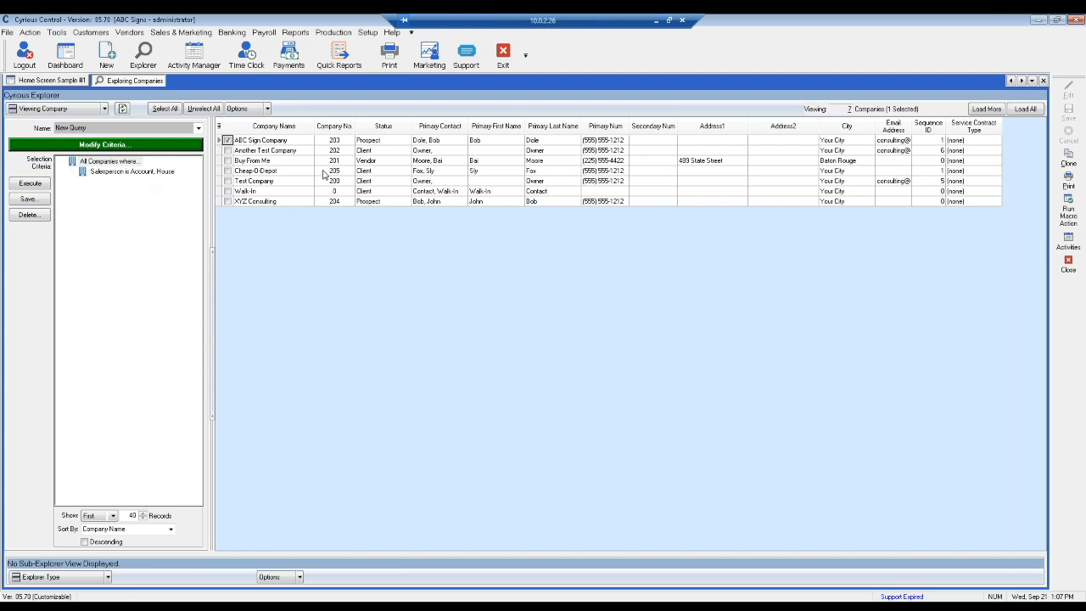
- Reopen the company query's criteria, clear the salesperson condition, and enlarge the window with the company criteria expanded
click(146, 148)
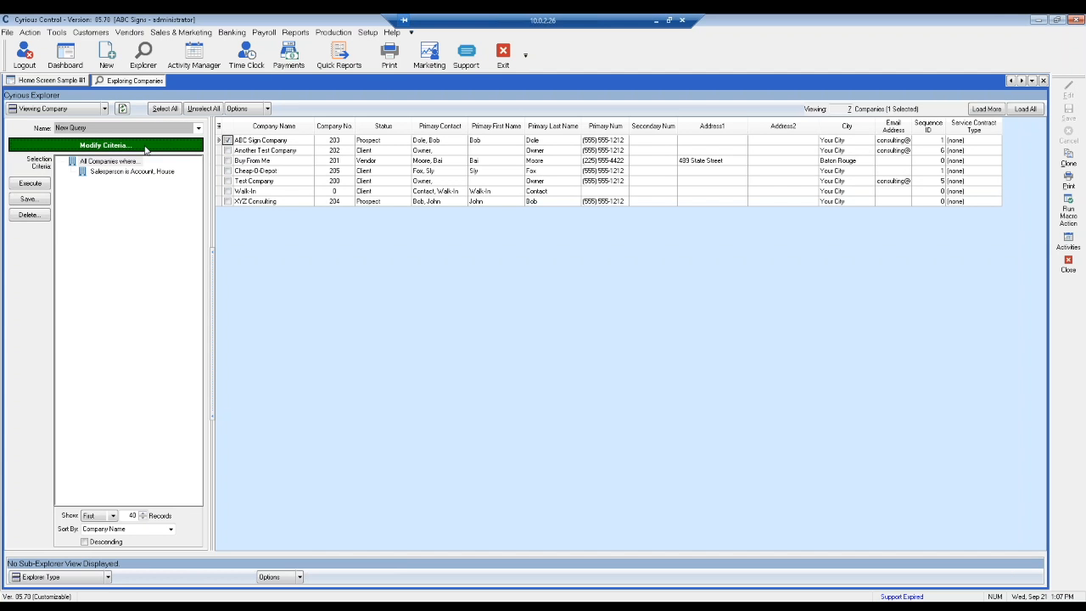
click(621, 221)
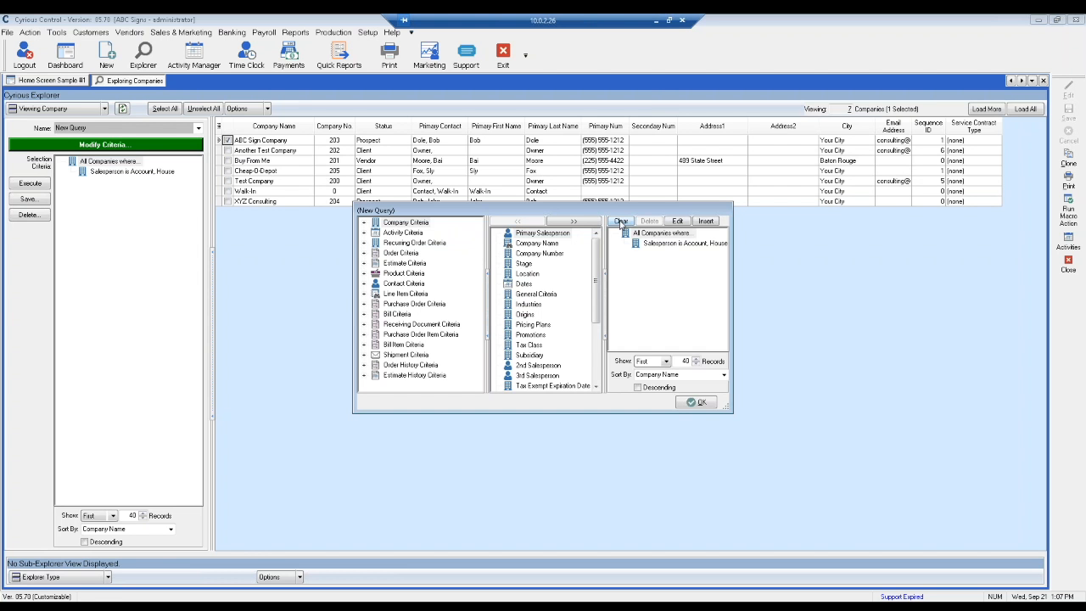
click(364, 223)
drag(396, 212, 320, 92)
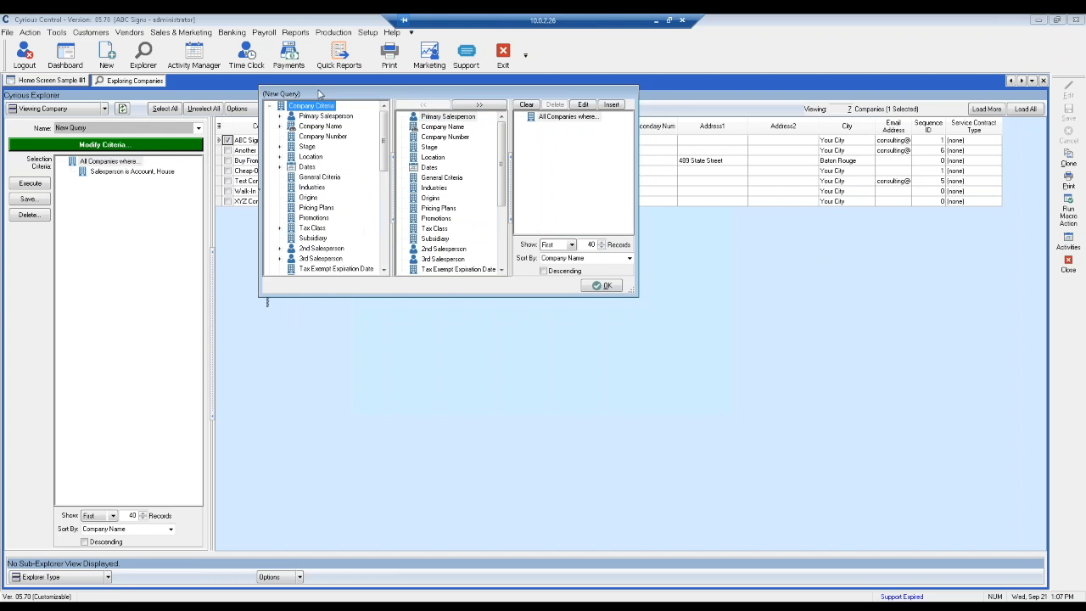
drag(641, 303, 821, 491)
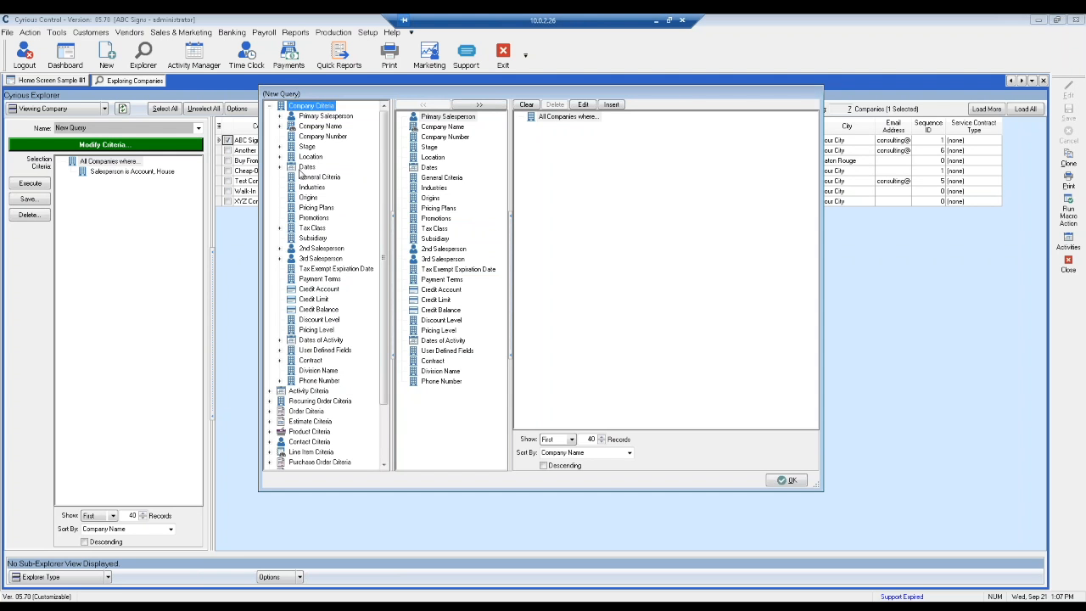
- Add the company date criterion First Order Created Date set to This Year and refresh the company list
click(281, 169)
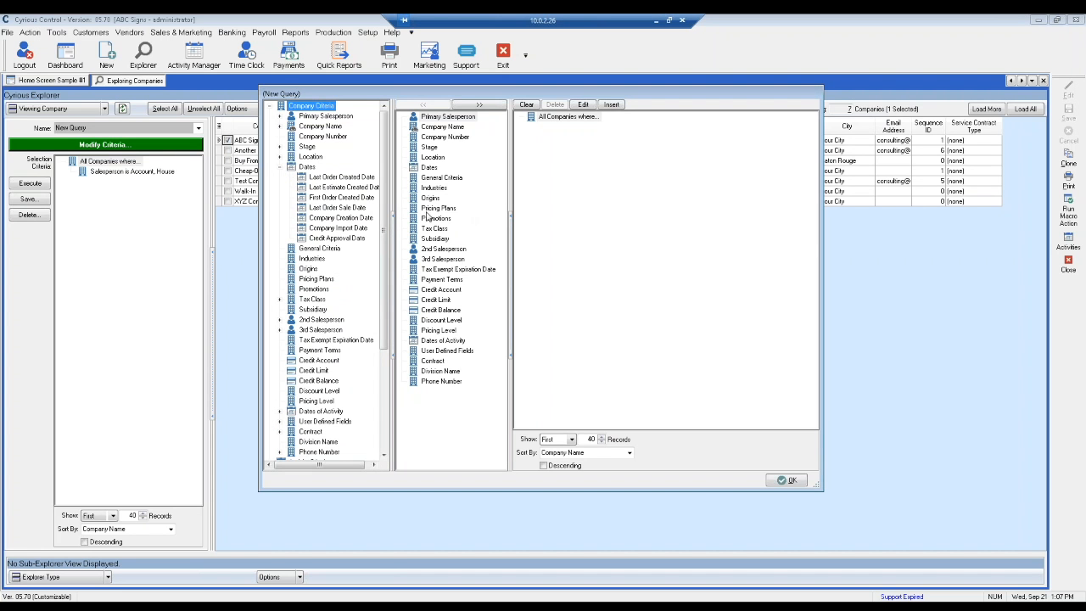
drag(394, 237, 436, 241)
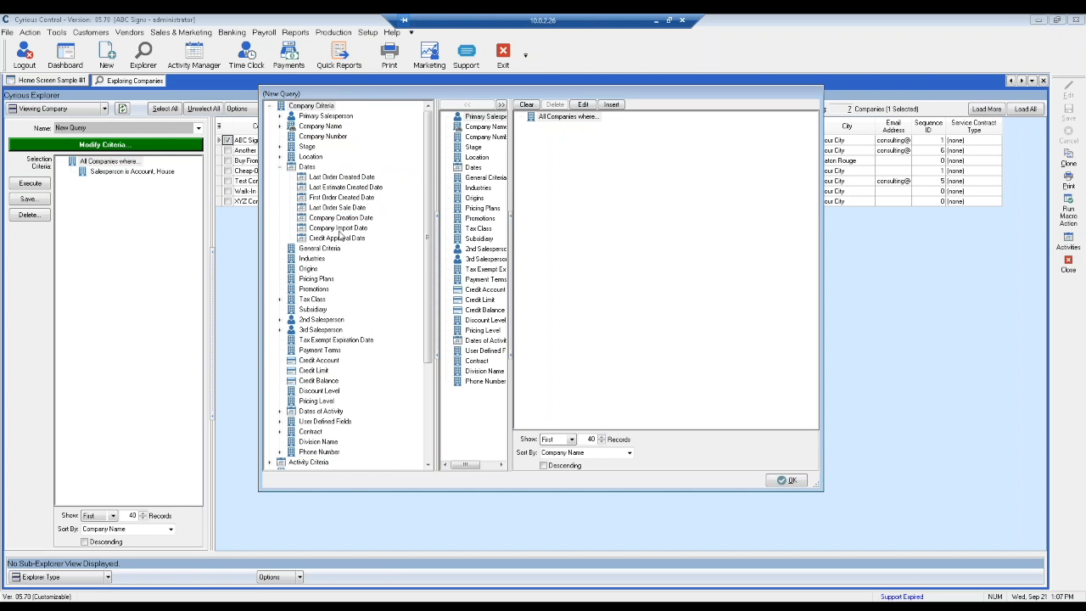
click(339, 219)
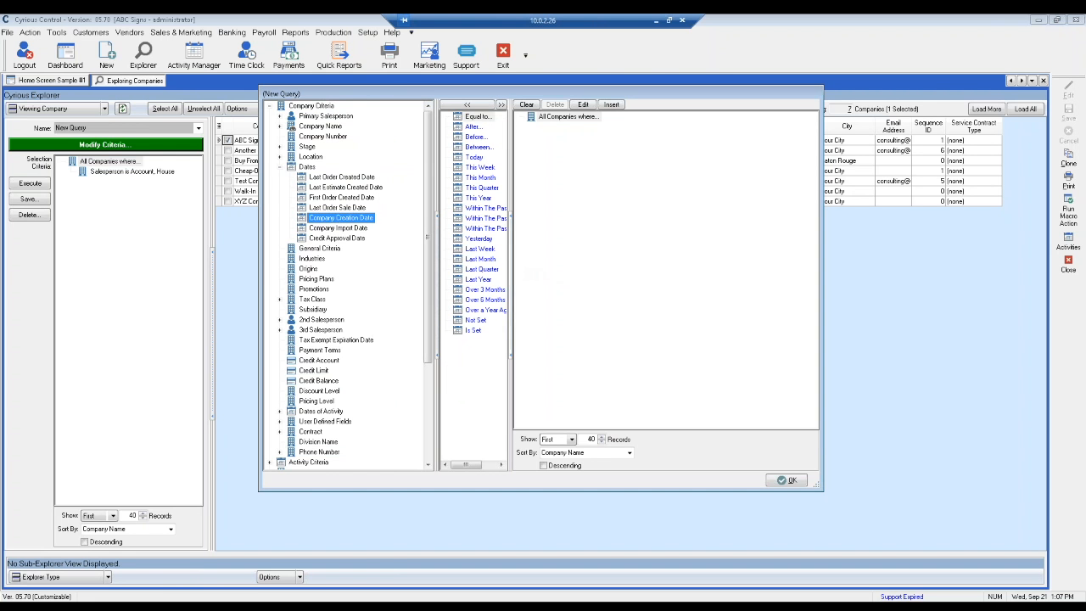
drag(512, 273, 559, 273)
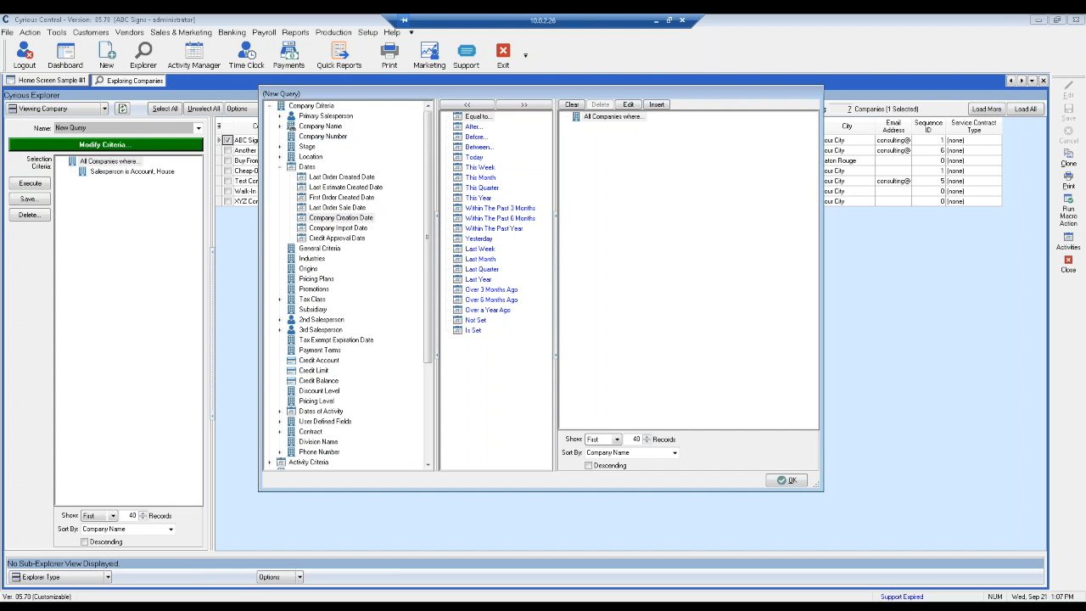
click(341, 197)
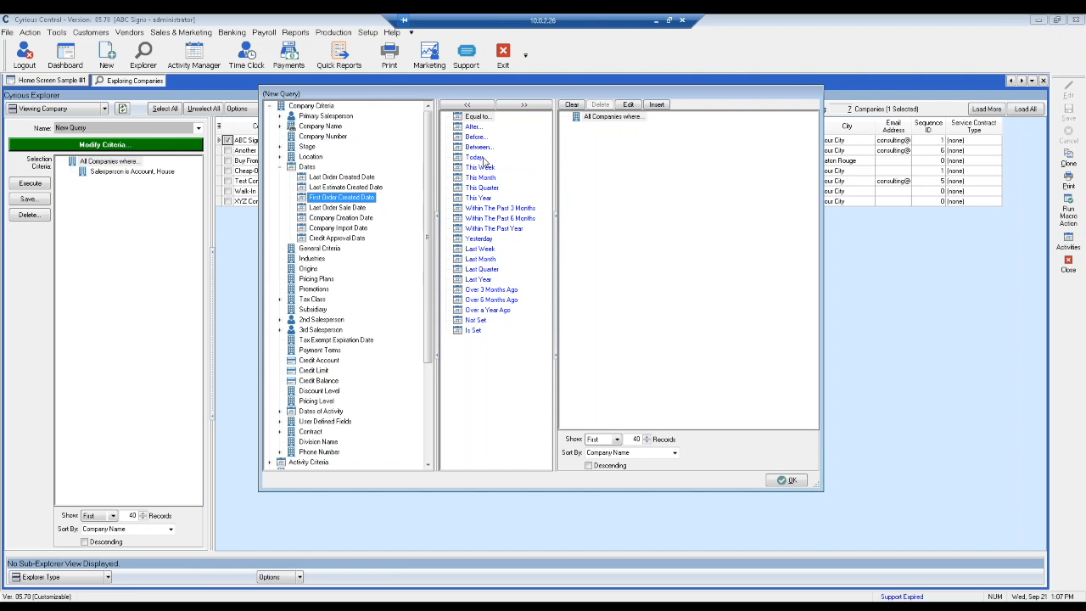
double_click(481, 199)
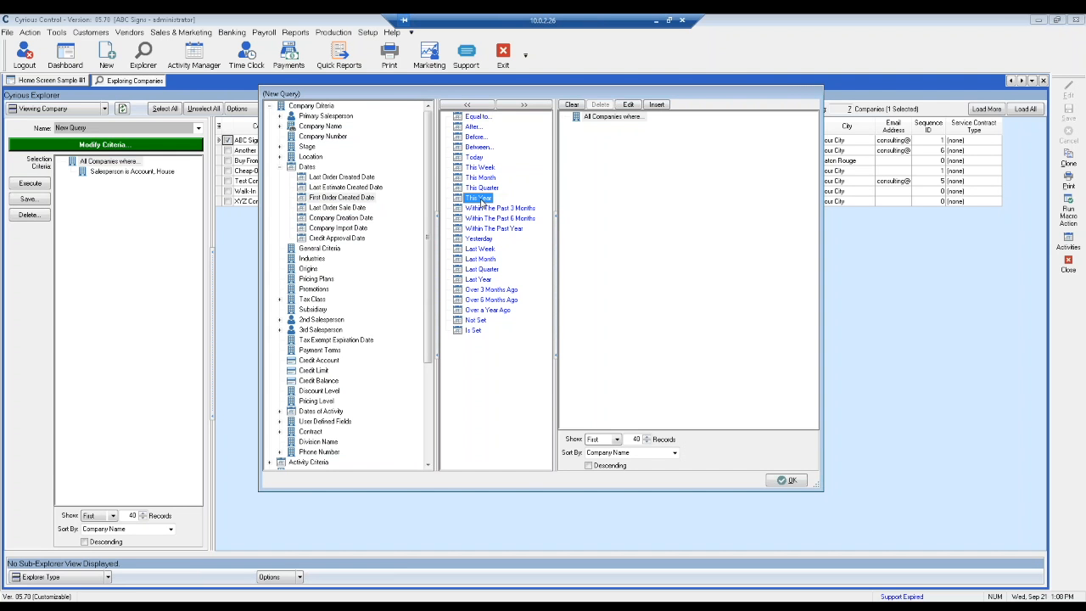
click(789, 481)
click(122, 111)
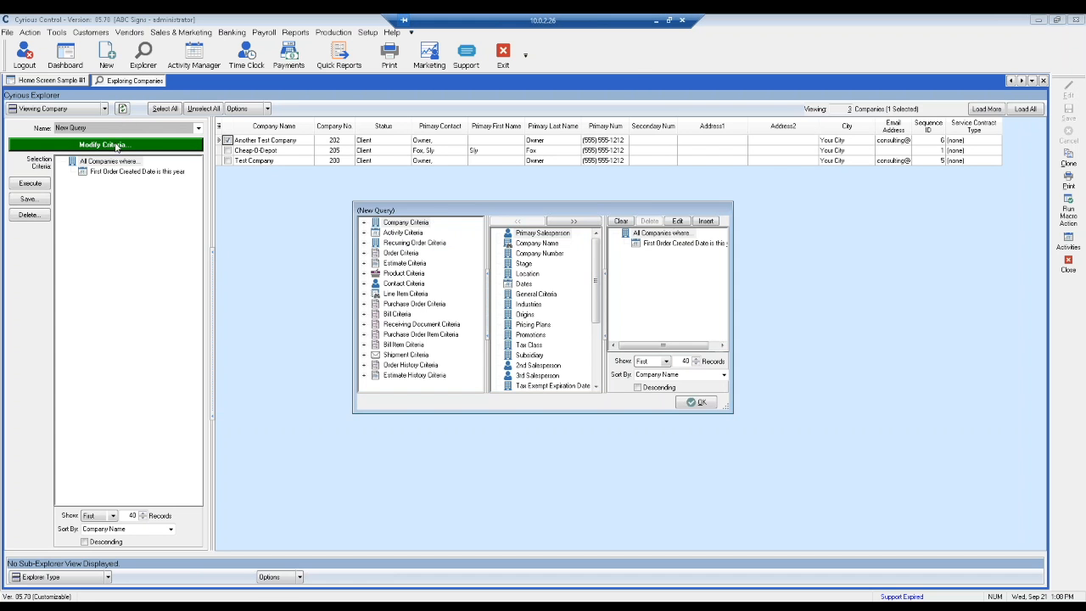
- Reopen the company query's criteria in an enlarged window and clear the first order date condition
click(115, 148)
drag(444, 215, 348, 80)
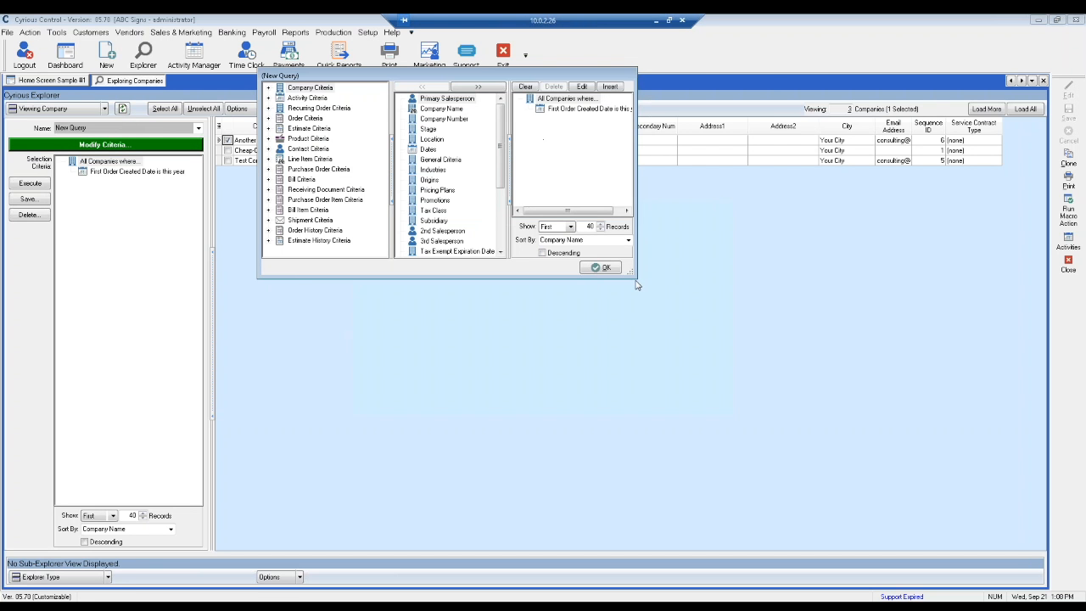
drag(636, 285, 824, 521)
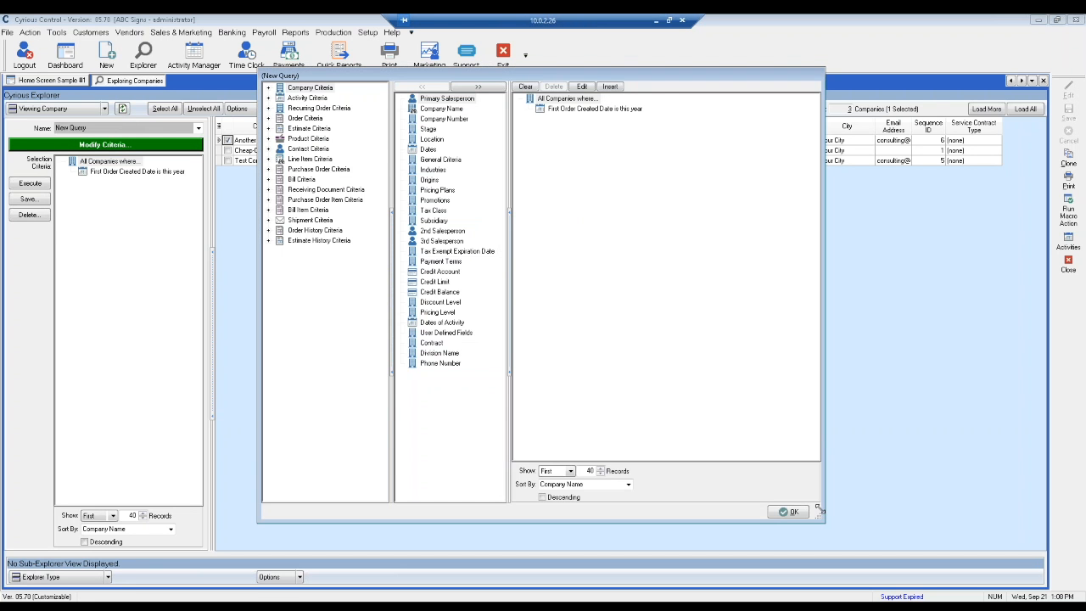
click(525, 86)
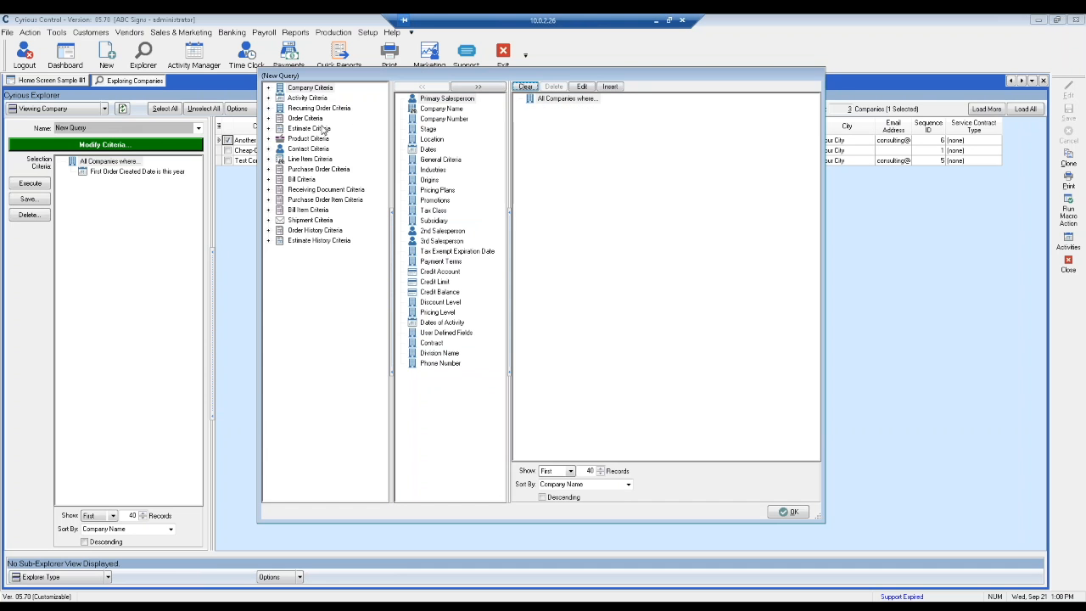
- Filter the companies by the criterion Industry is Automotive, refresh the list, and open the ABC Sign Company record to check its industry
click(269, 88)
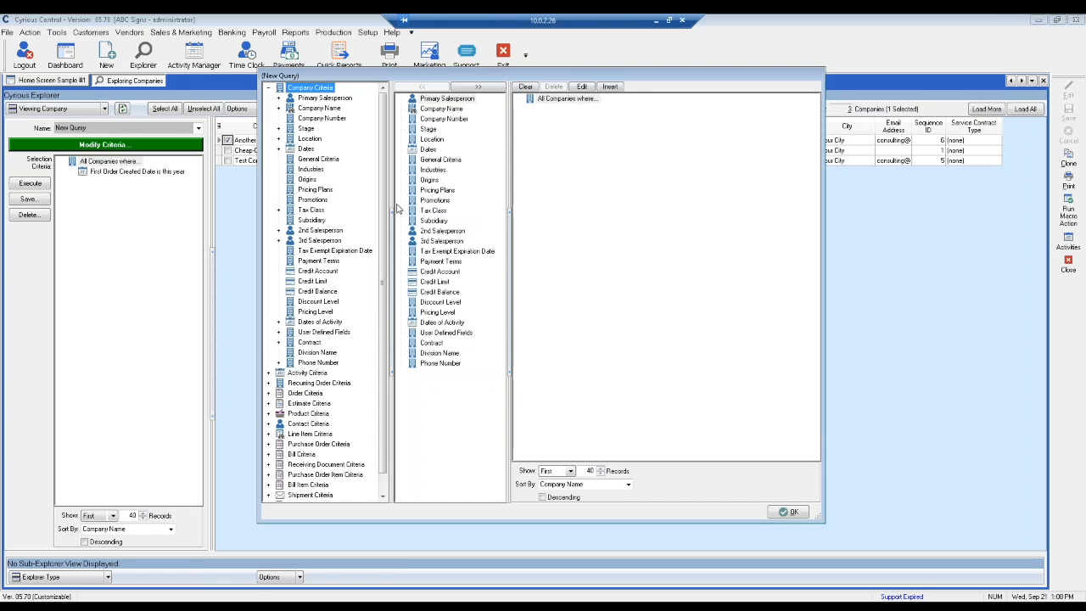
click(312, 160)
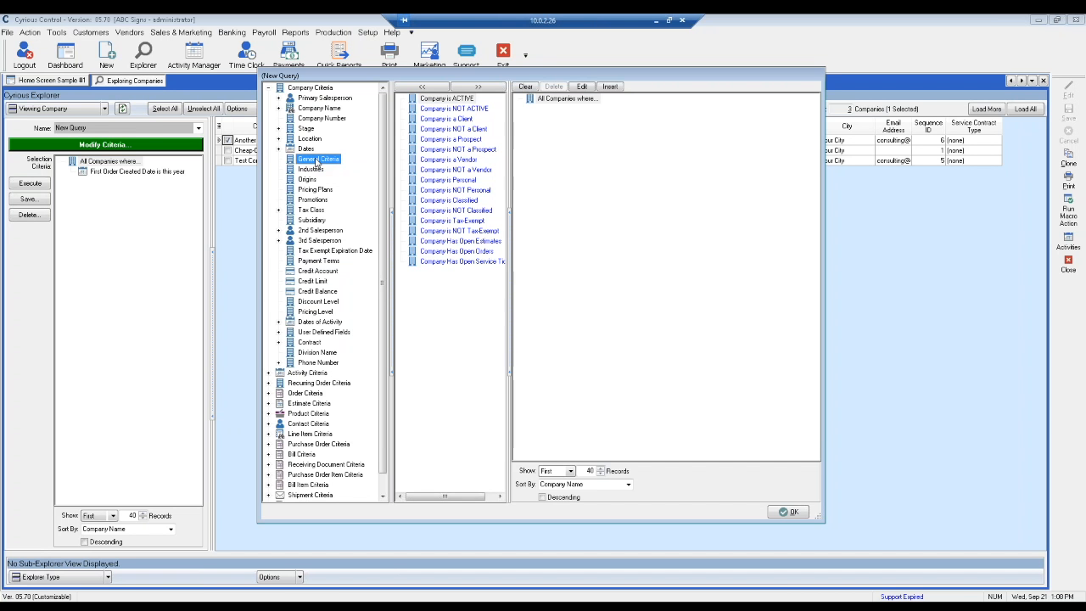
click(311, 169)
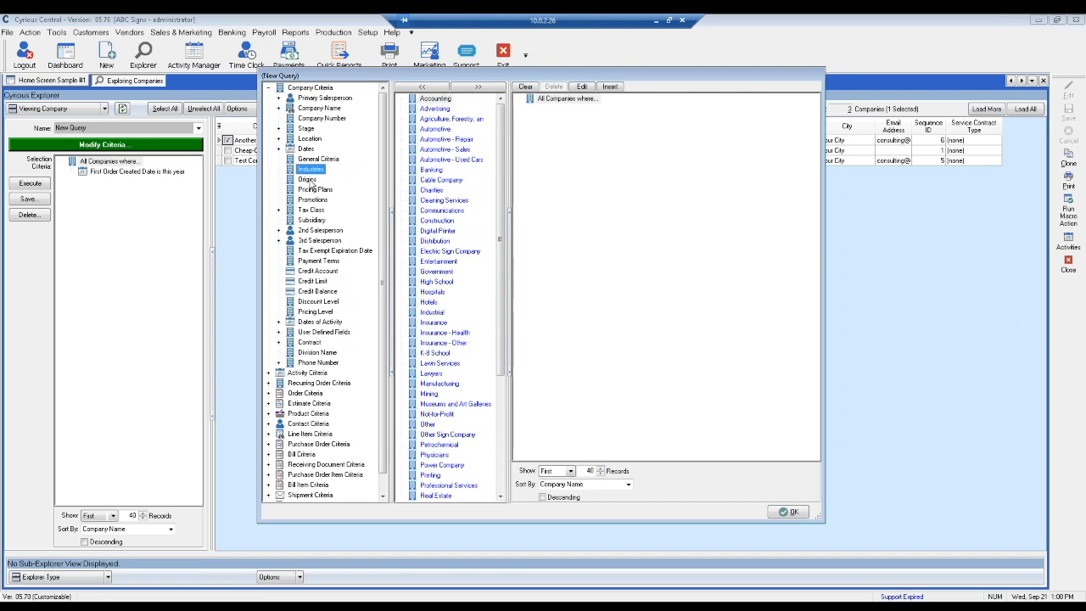
click(307, 180)
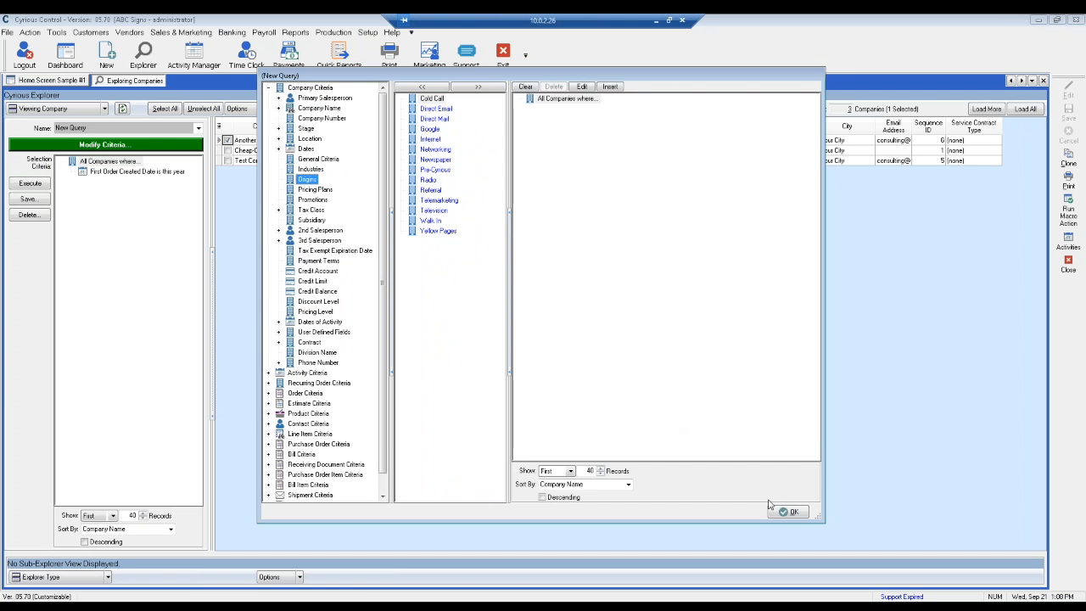
click(311, 170)
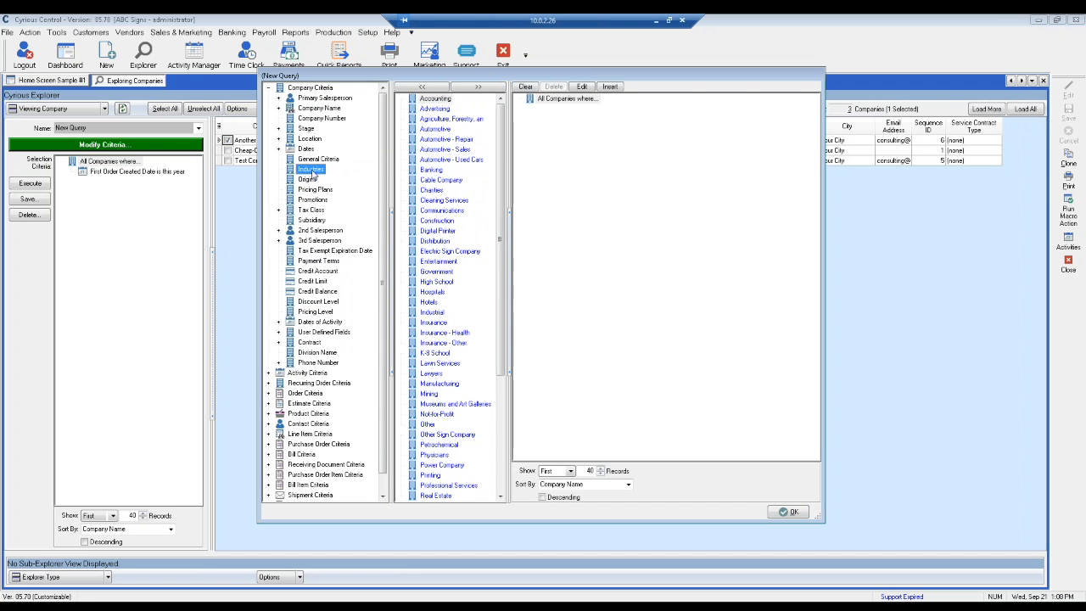
double_click(435, 129)
click(790, 512)
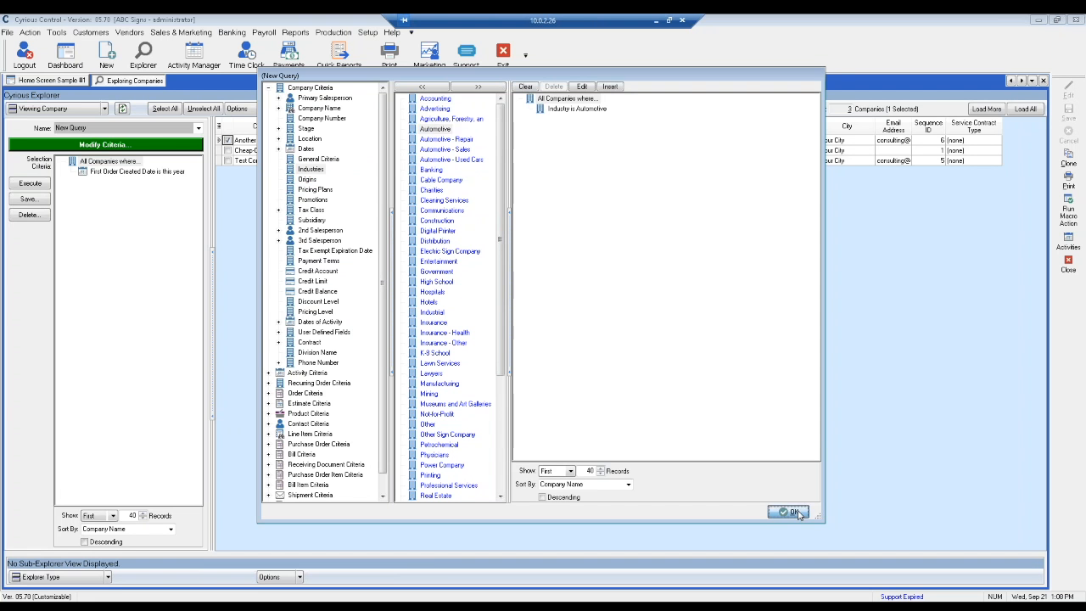
click(125, 110)
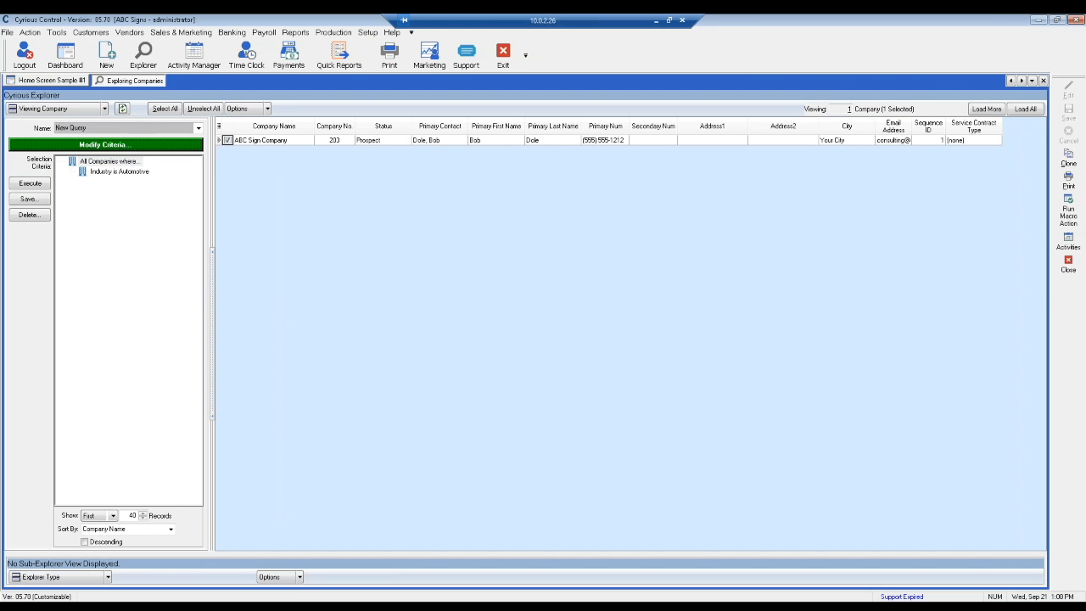
double_click(271, 141)
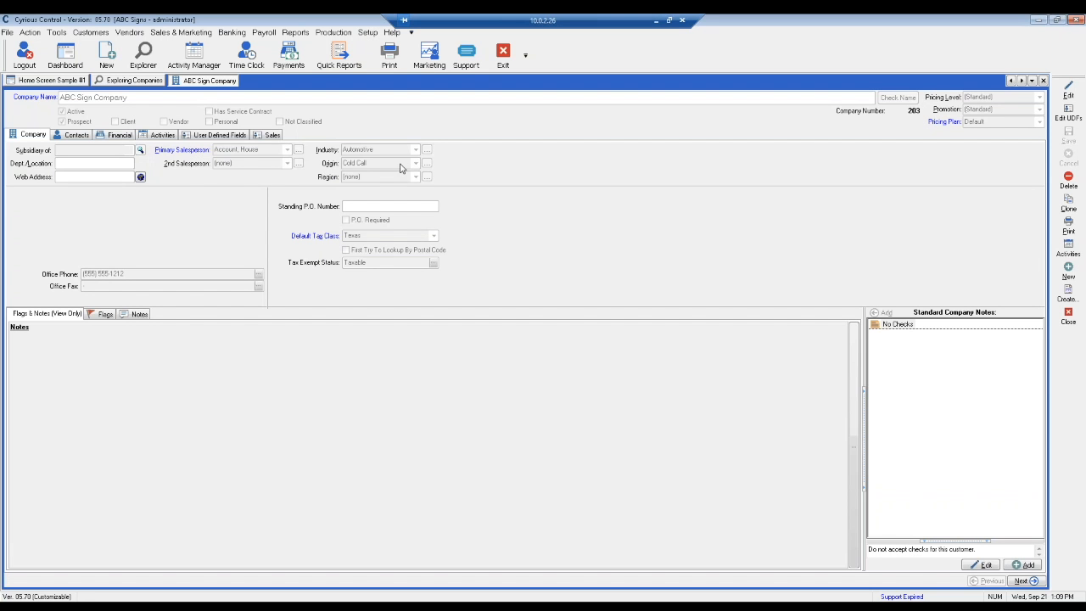
- Return to the company explorer and reopen the query's criteria in an enlarged window with wider criteria lists
click(152, 82)
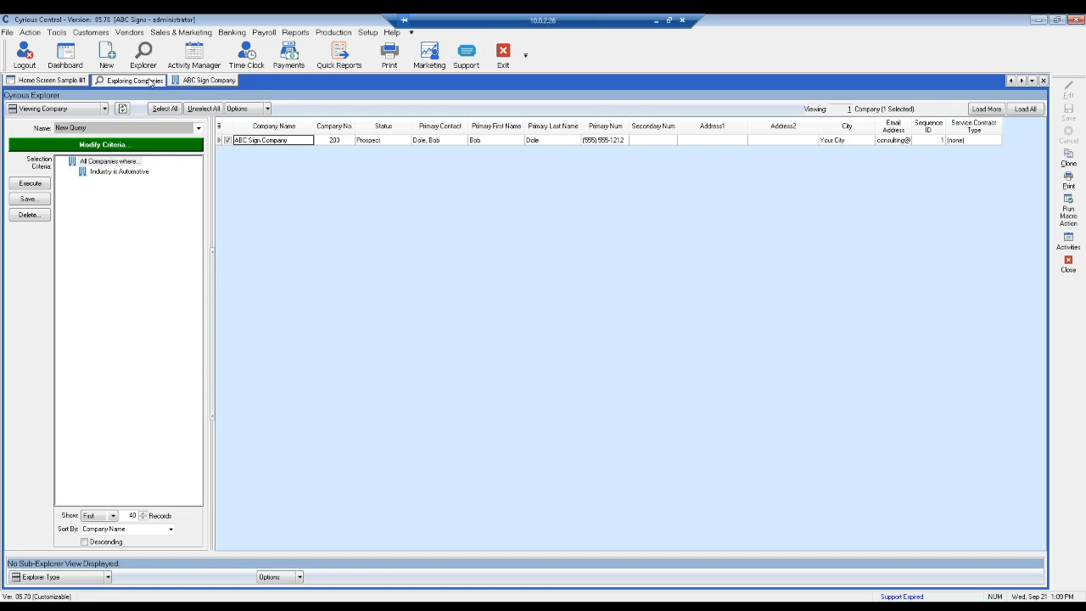
click(127, 147)
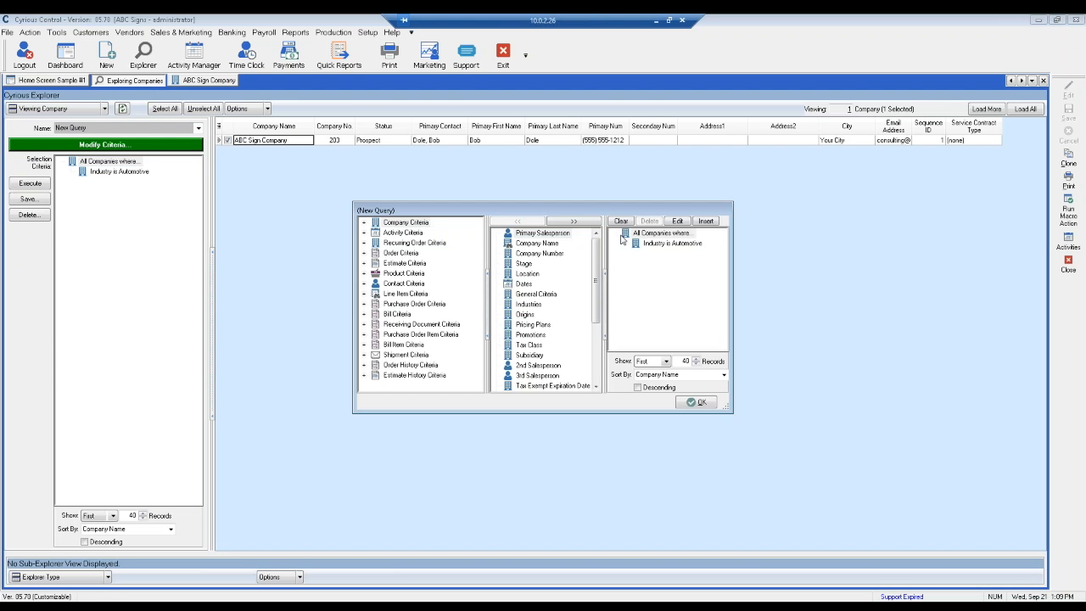
drag(590, 212, 501, 148)
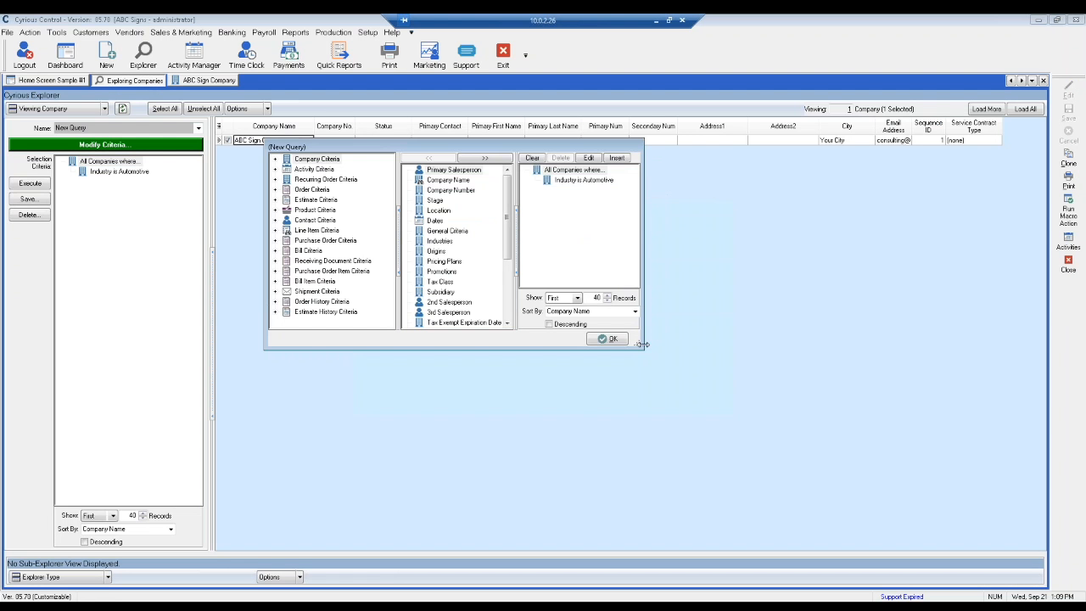
drag(643, 344, 889, 515)
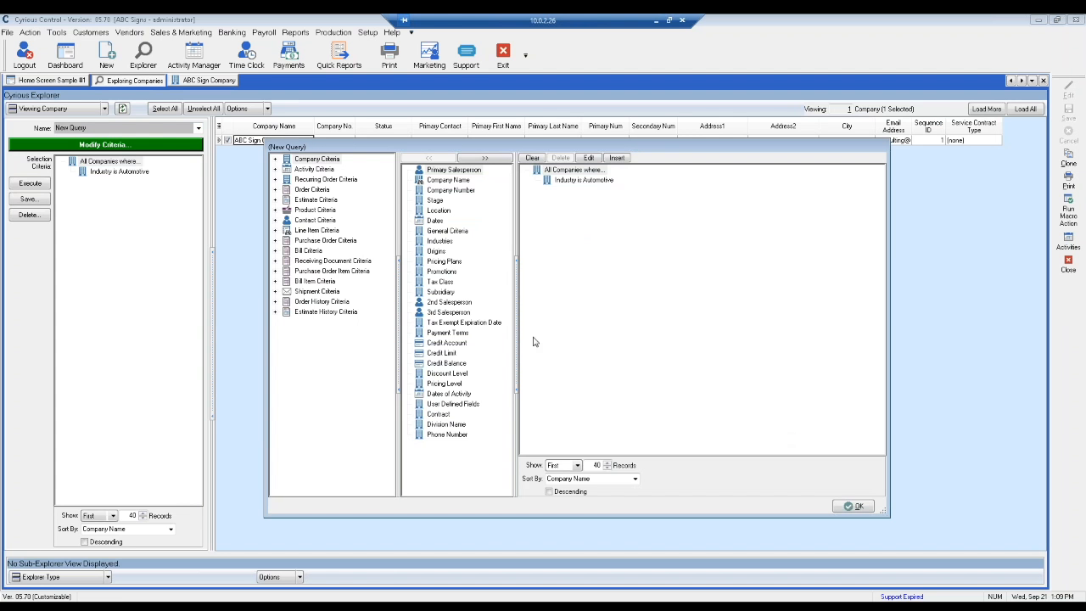
drag(519, 334, 583, 348)
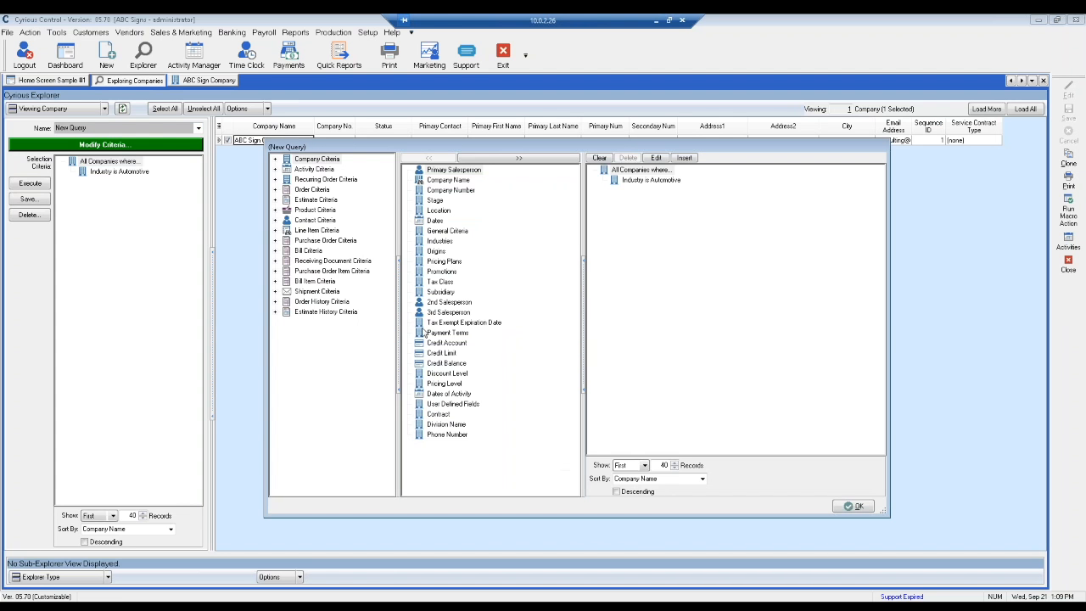
drag(396, 331, 431, 332)
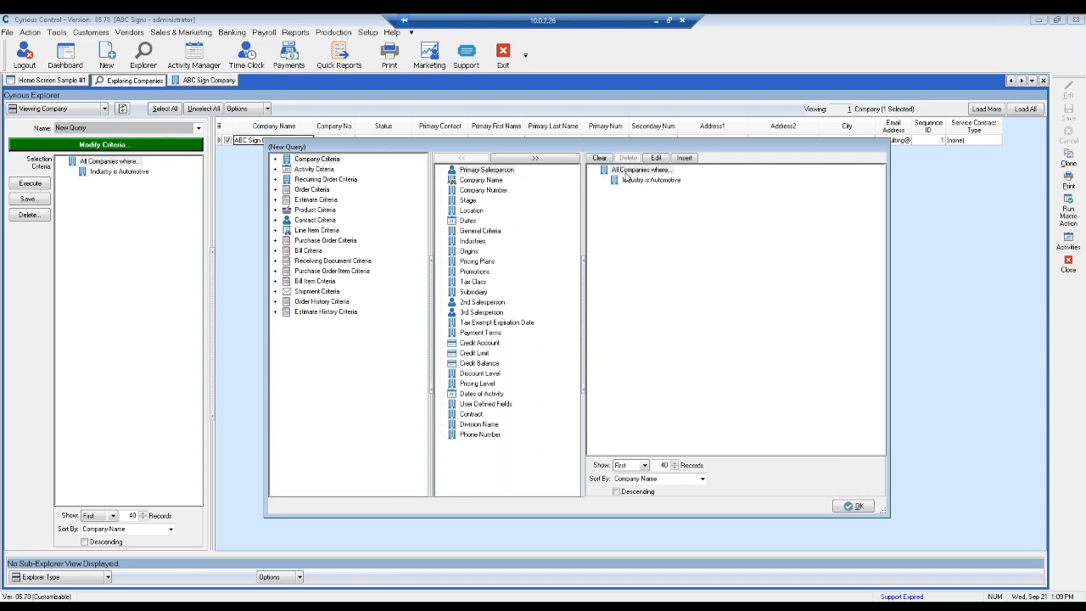
- Add the company date criterion First Order Created Date set to This Year alongside the Automotive industry condition
click(275, 160)
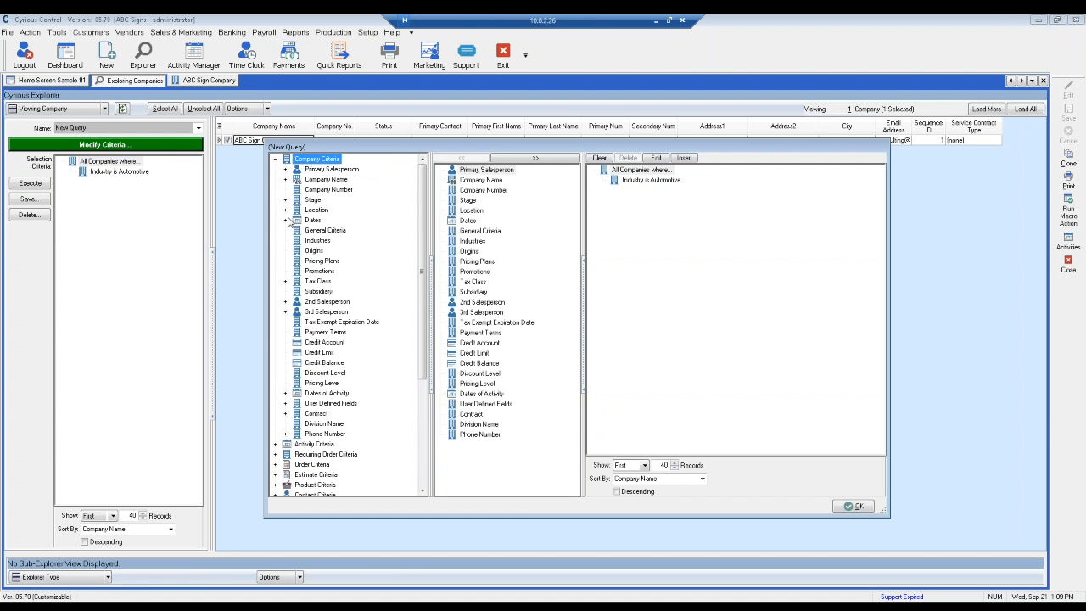
click(286, 219)
click(341, 252)
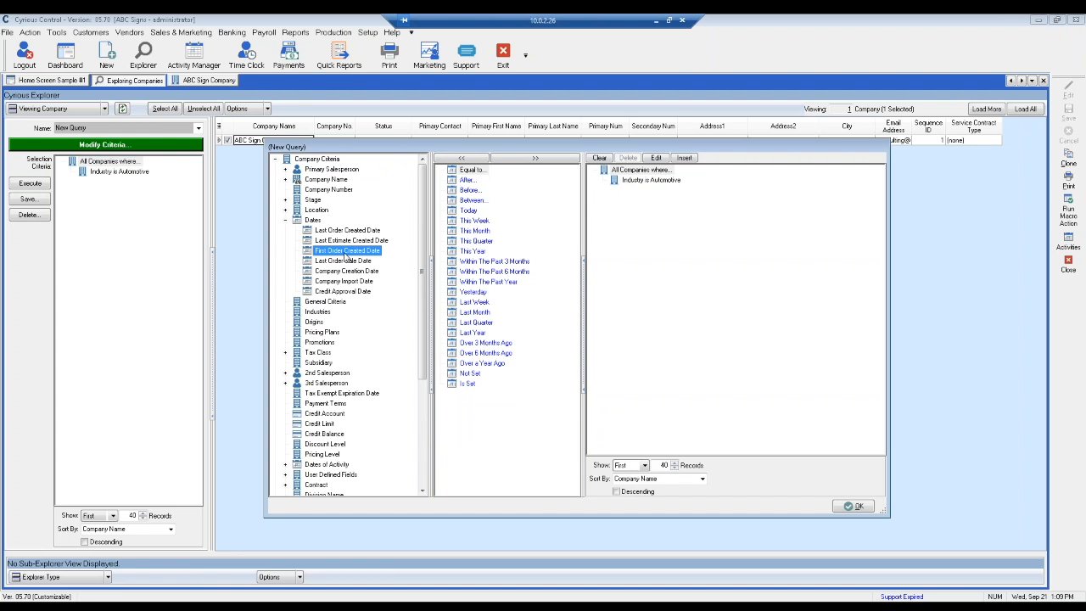
double_click(479, 253)
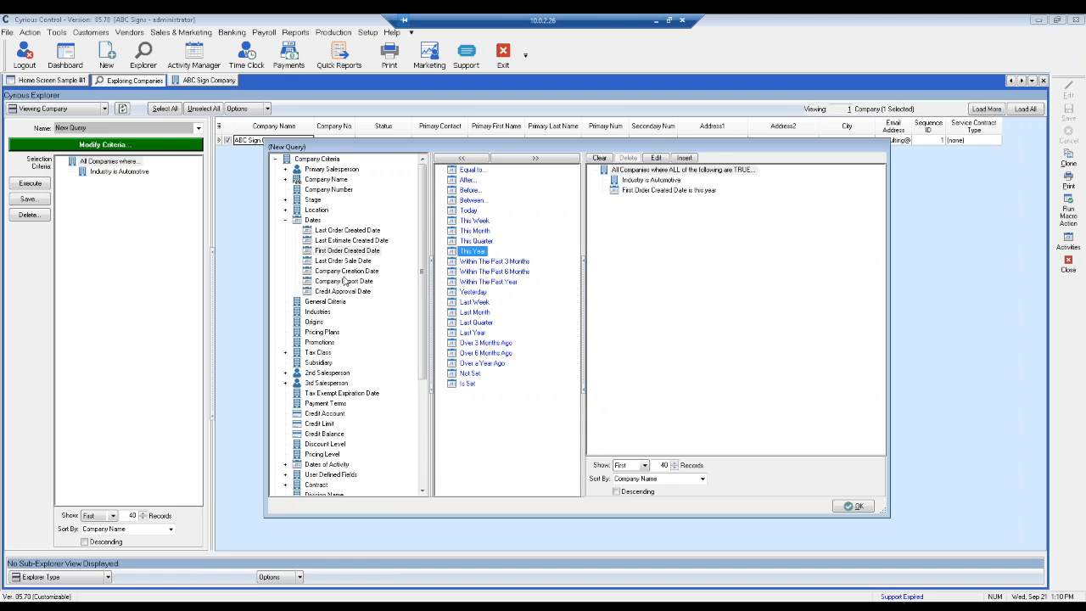
- Clear all conditions from the company query, view the Payment Terms options, and apply the empty query
click(670, 190)
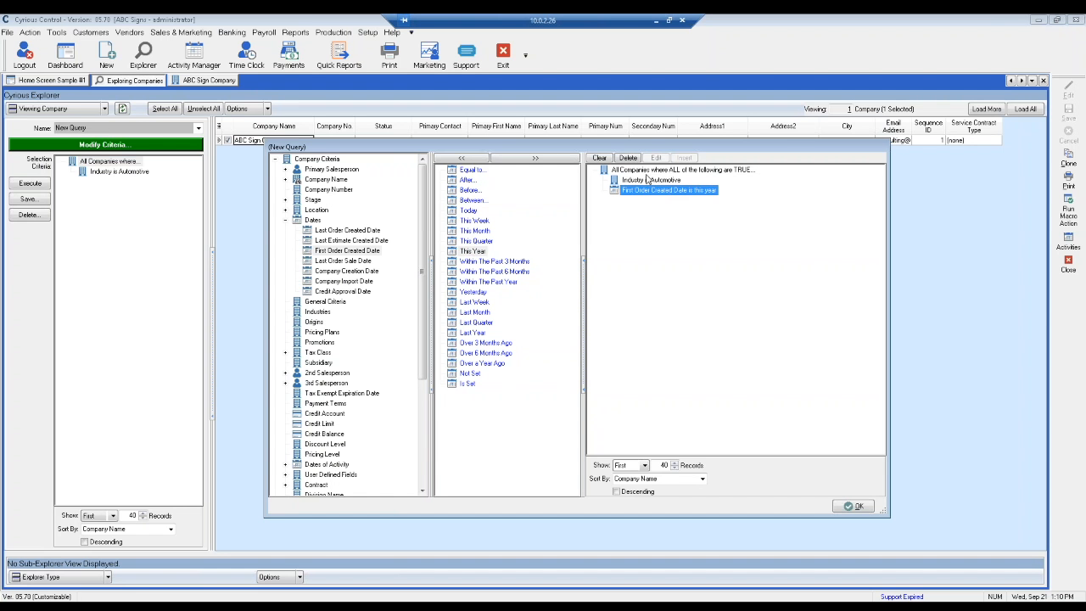
click(601, 159)
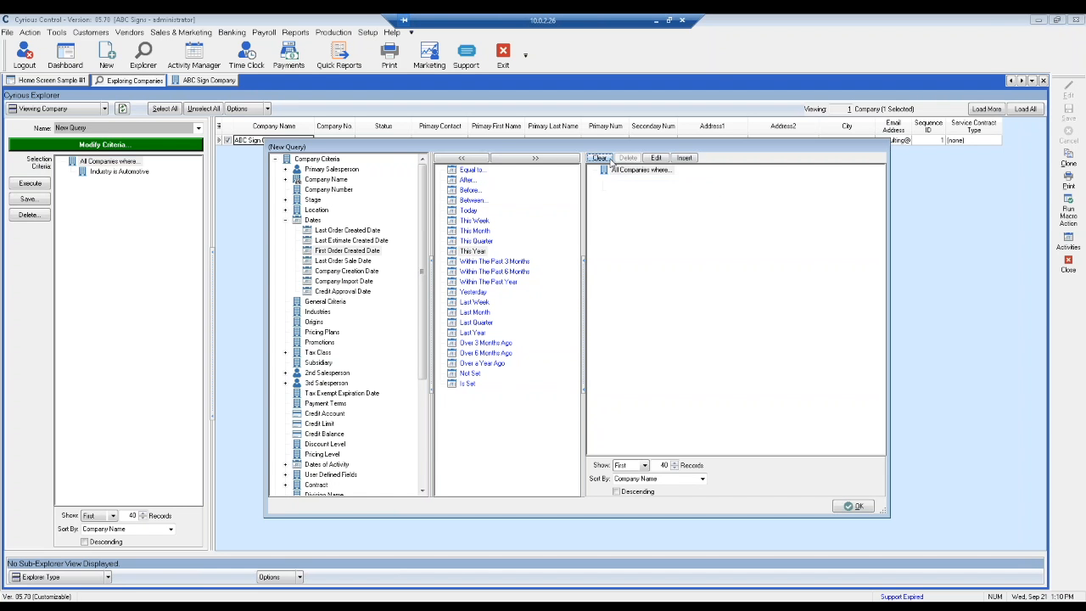
click(286, 221)
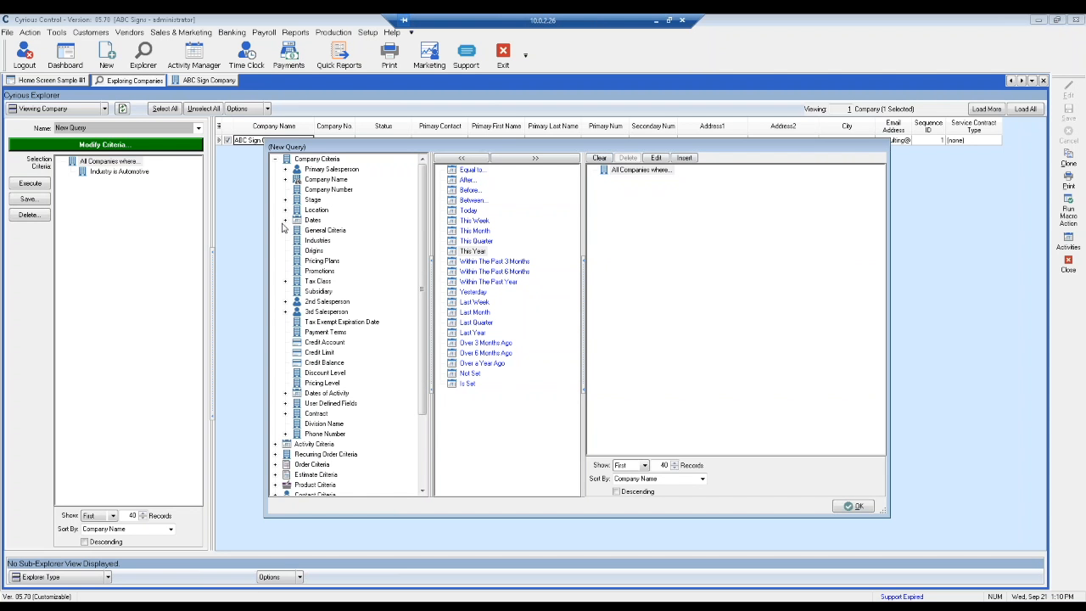
click(335, 335)
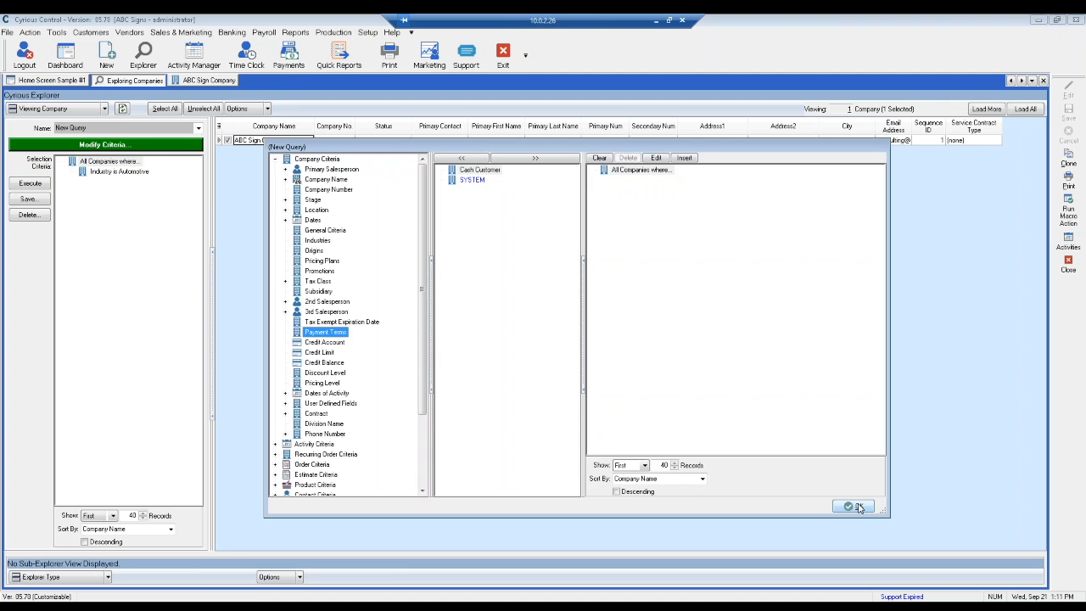
click(855, 507)
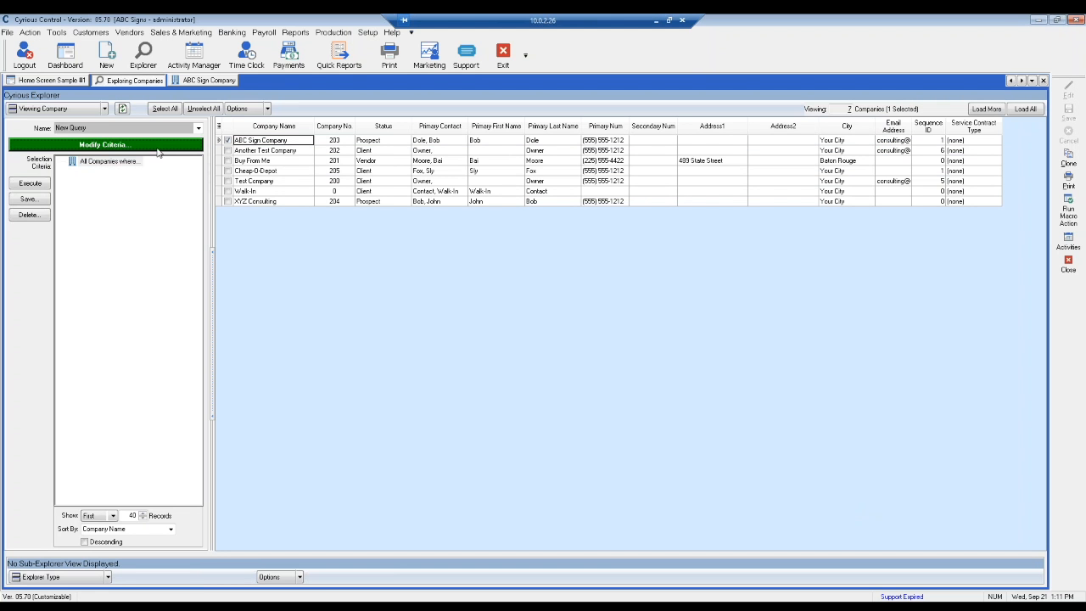
- Open the order explorer and show its advanced criteria selection with a wider criteria pane
click(150, 59)
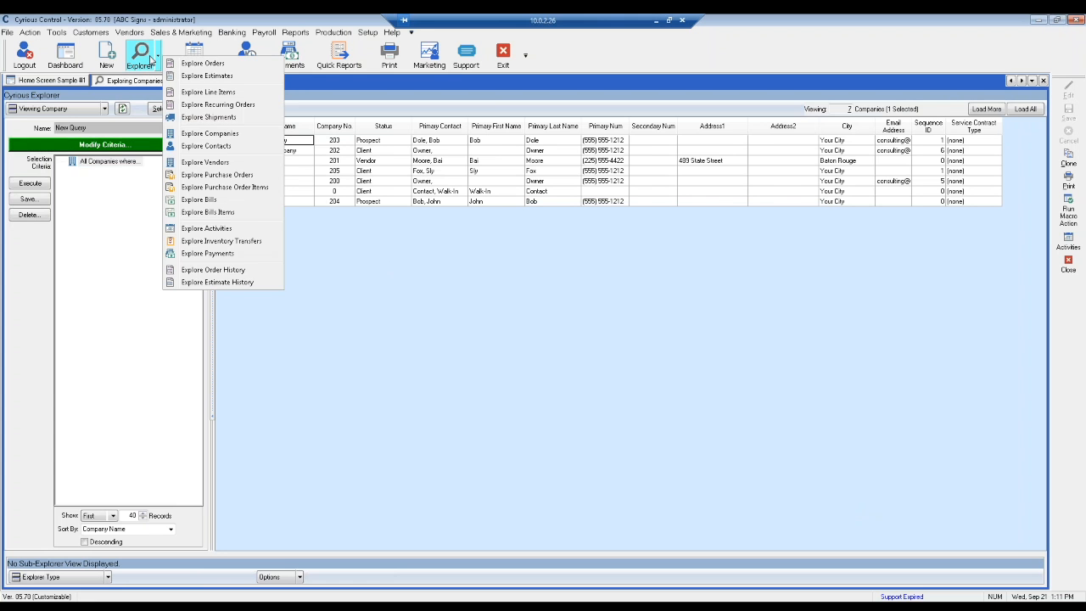
click(205, 66)
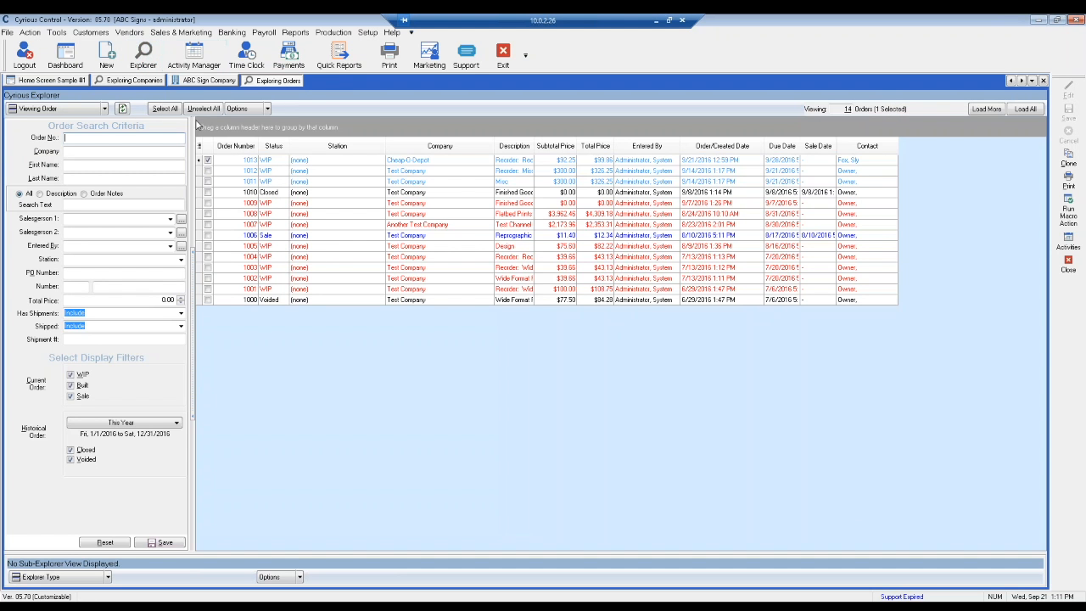
click(260, 112)
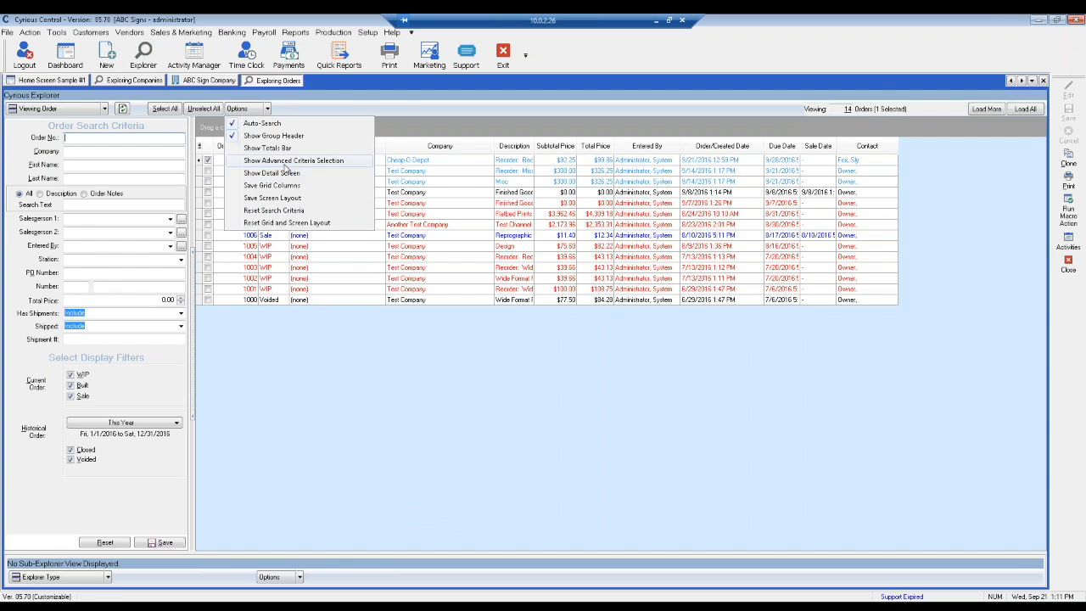
click(292, 174)
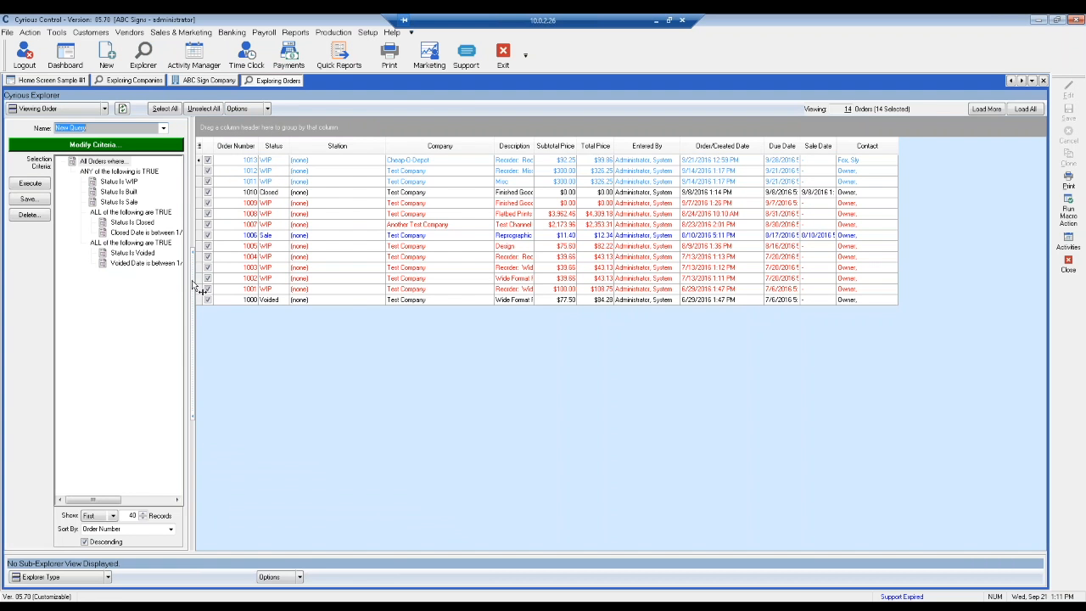
drag(192, 288, 237, 295)
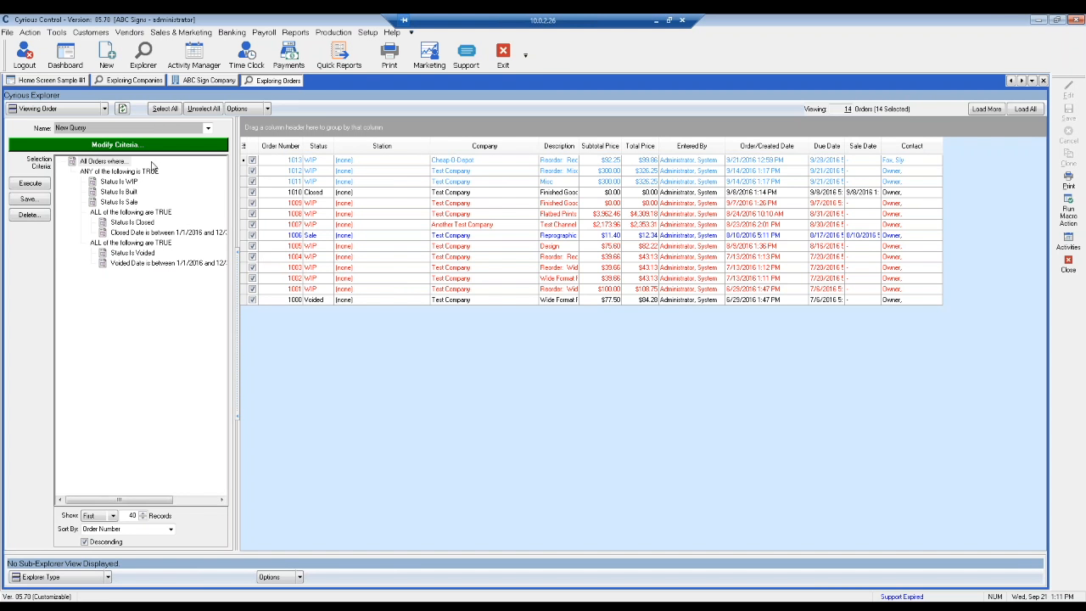
- Open the order query's criteria, clear all the default status and date conditions, and enlarge the window
click(140, 145)
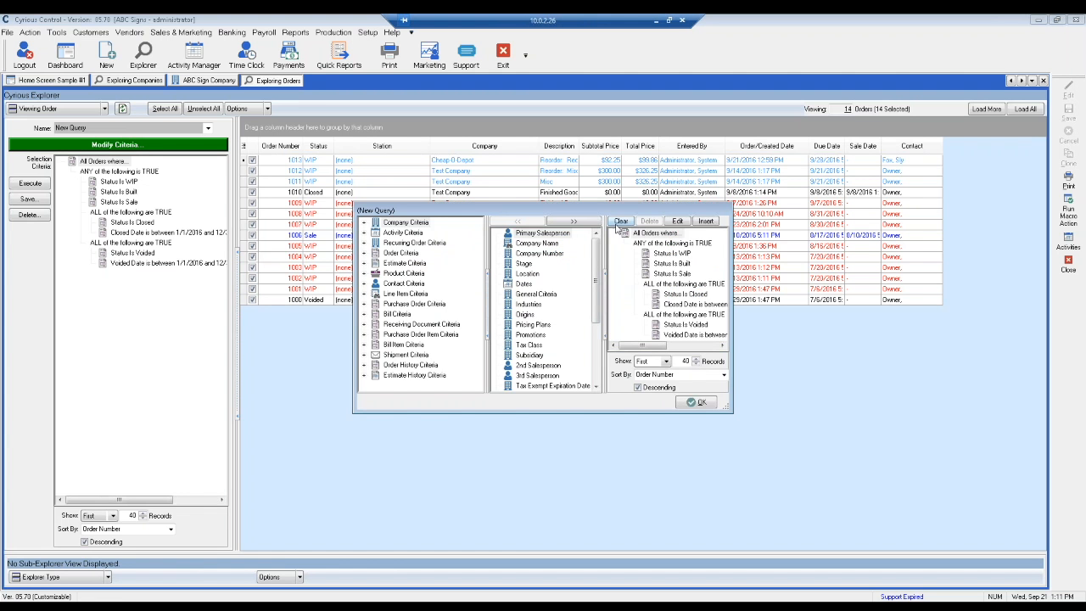
click(620, 222)
drag(567, 214, 487, 145)
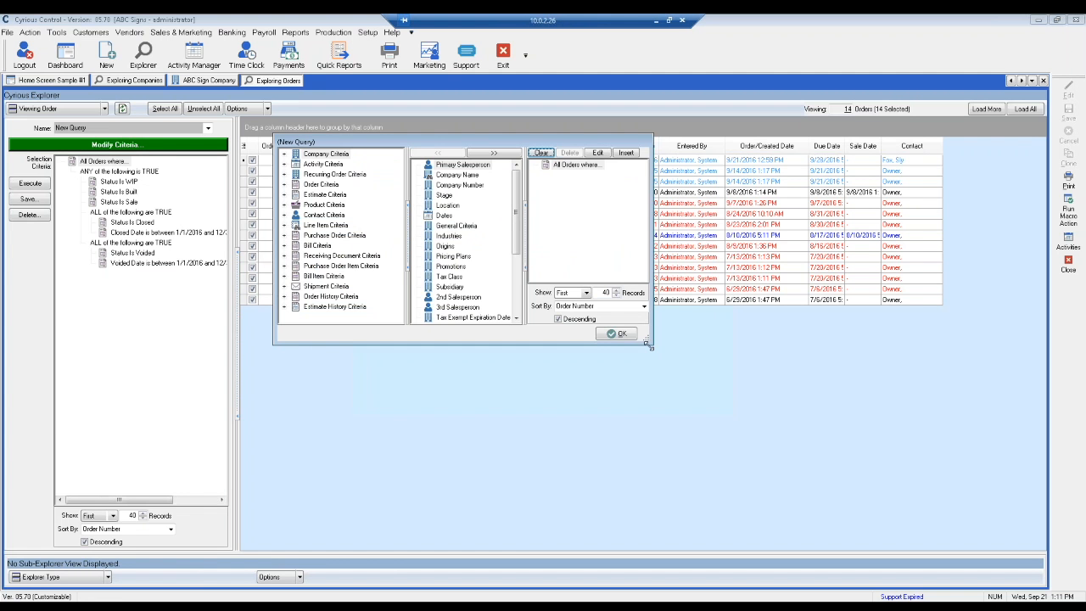
drag(653, 349, 774, 494)
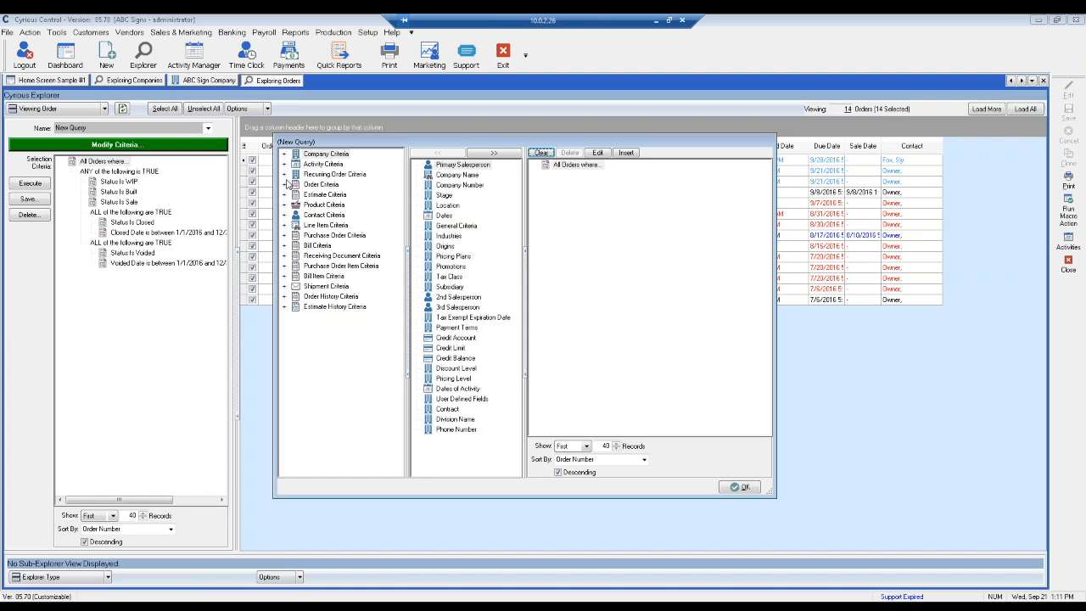
- Examine the choices offered by the order criteria for Primary Salesperson and Order Placed Date
click(285, 184)
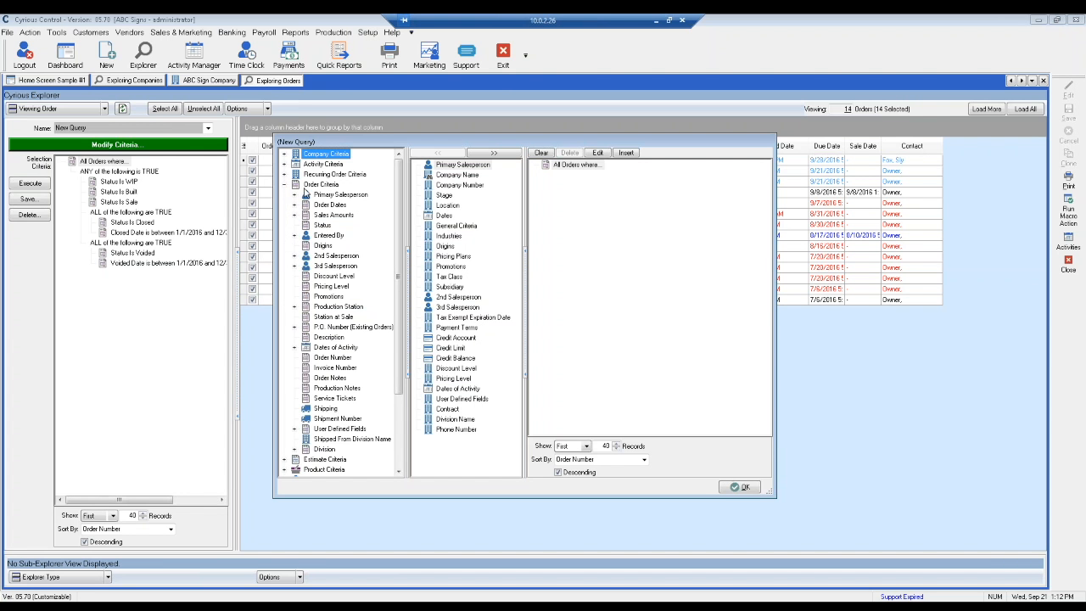
click(295, 195)
click(318, 196)
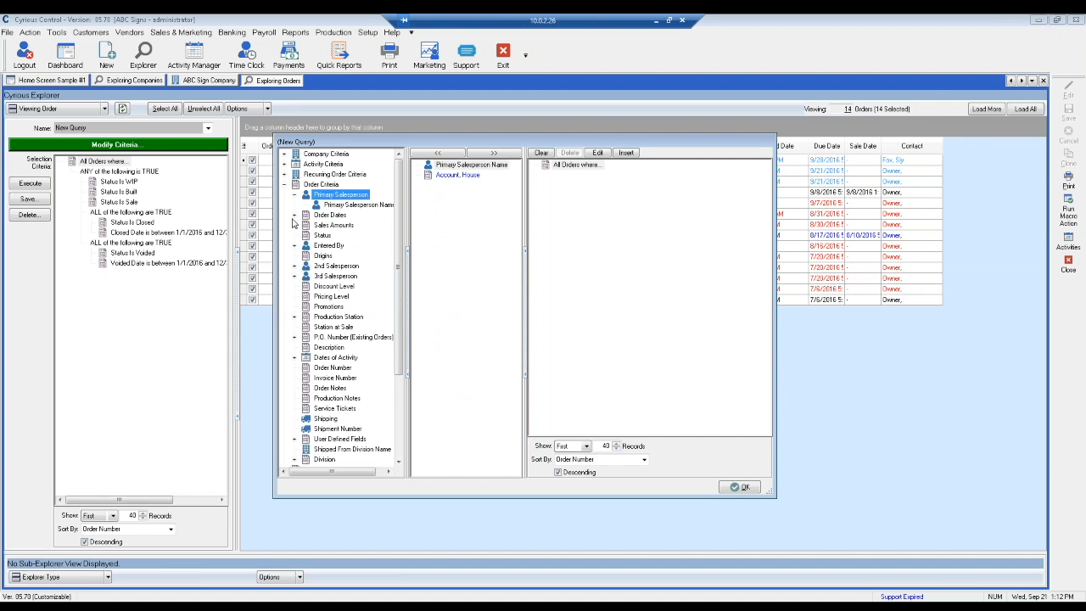
click(295, 216)
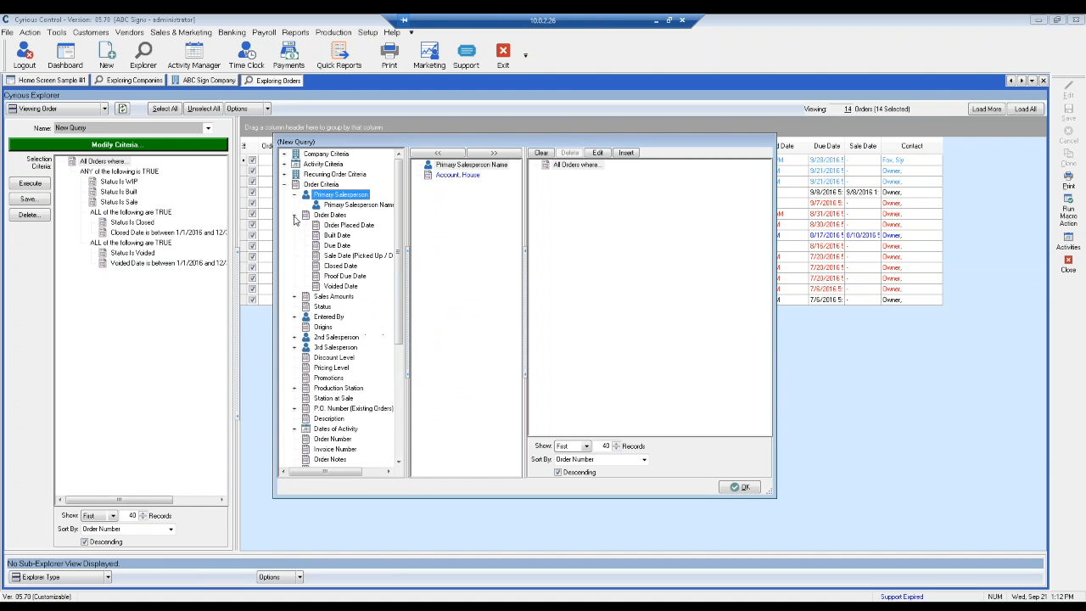
click(344, 228)
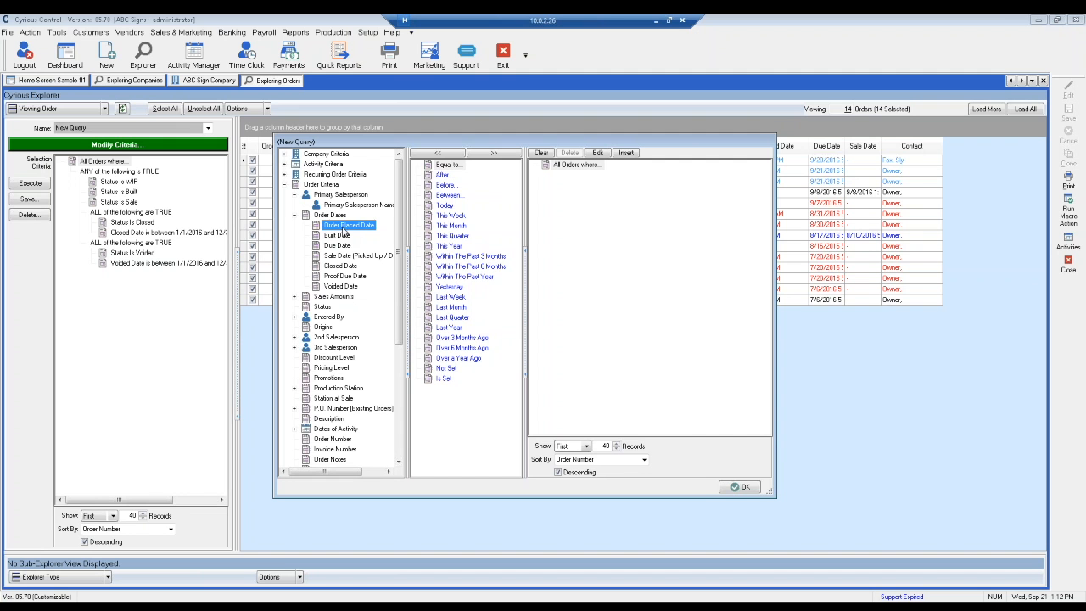
click(296, 215)
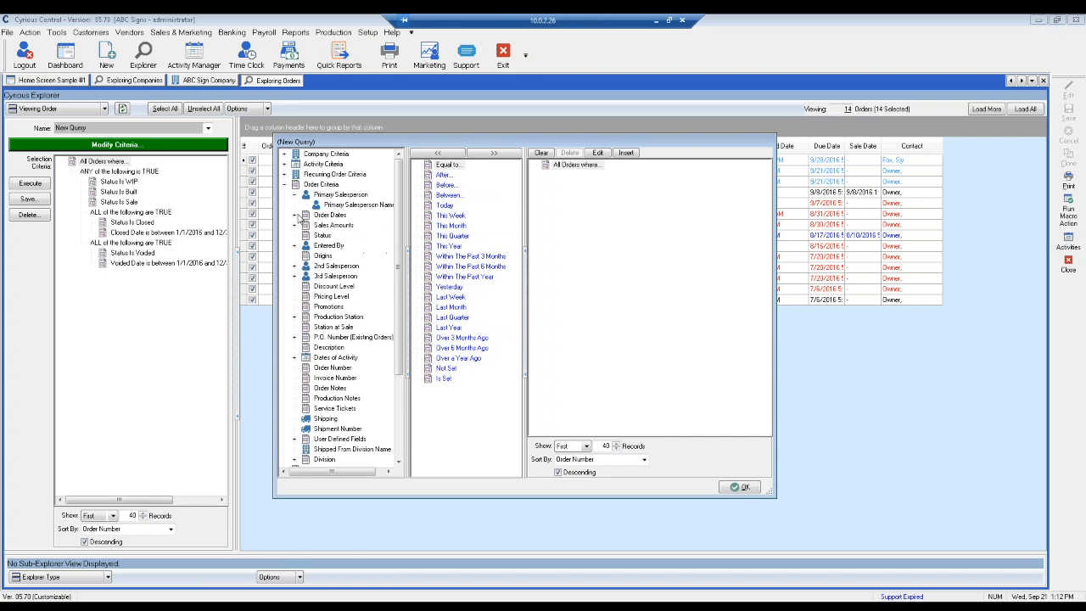
- Add a condition that Order Sub-Total (Pre-Tax) is greater than 1000 to the order query and run it
click(294, 196)
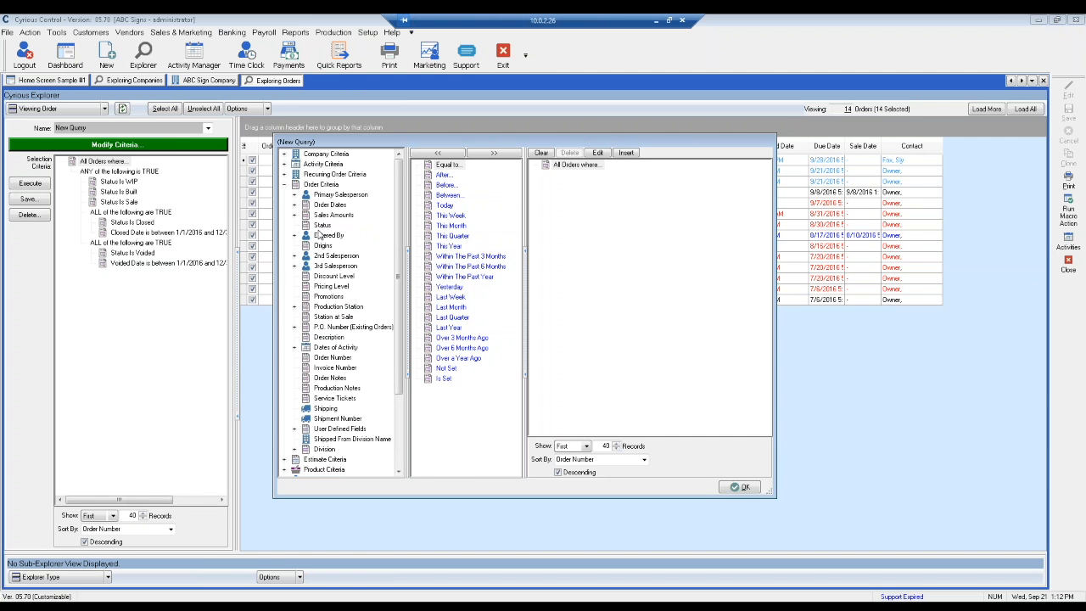
click(295, 217)
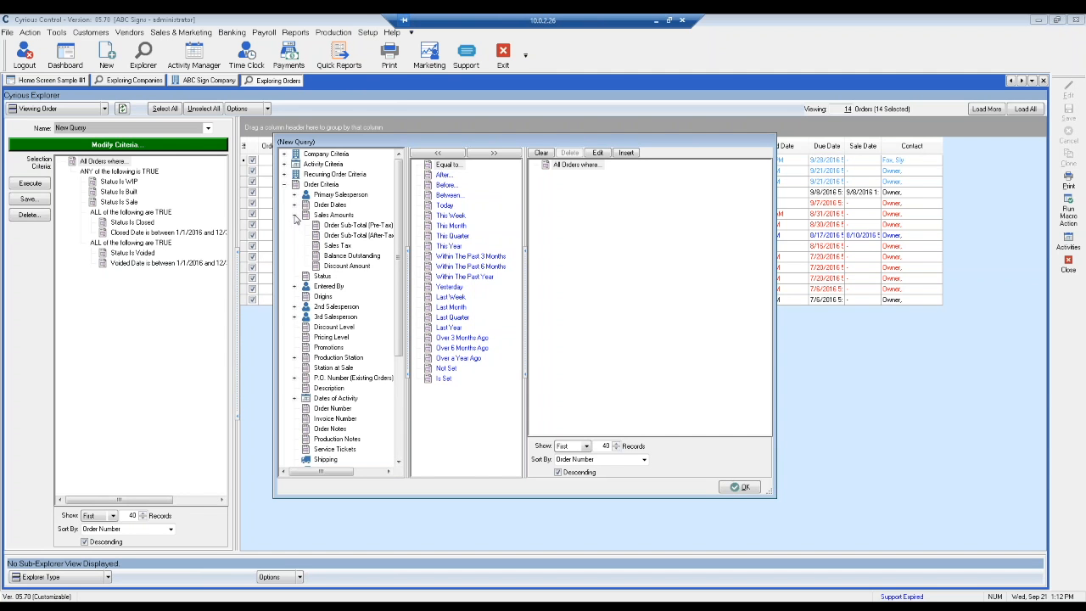
click(355, 228)
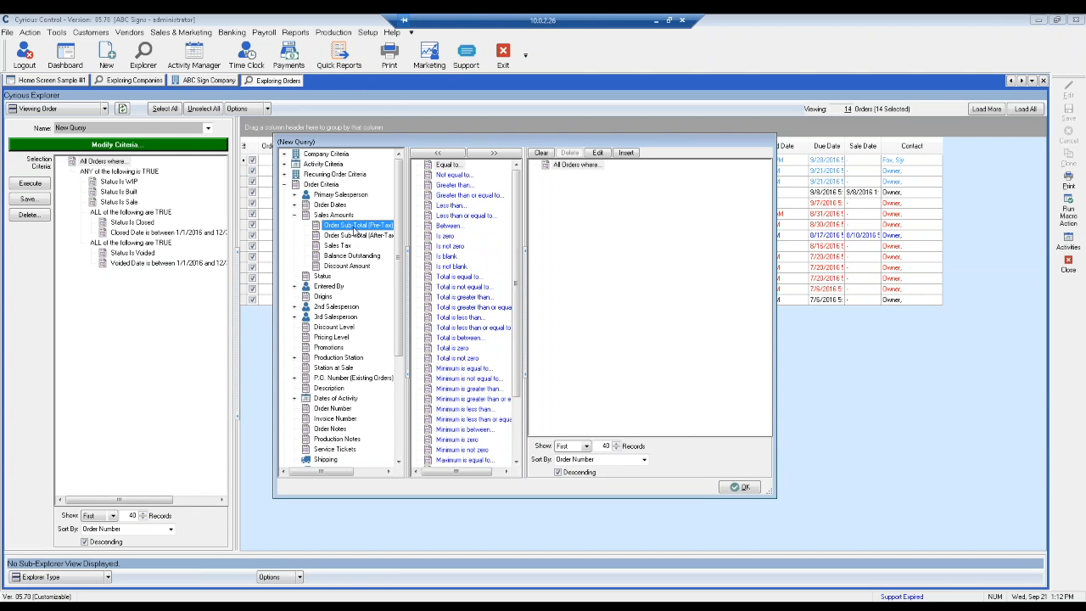
double_click(467, 187)
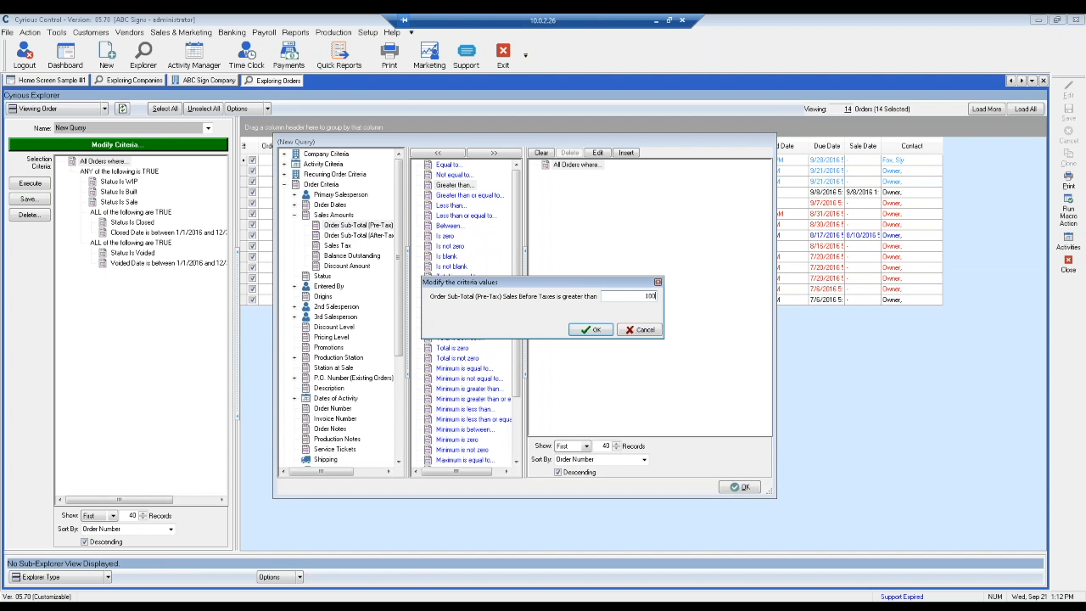
key(Return)
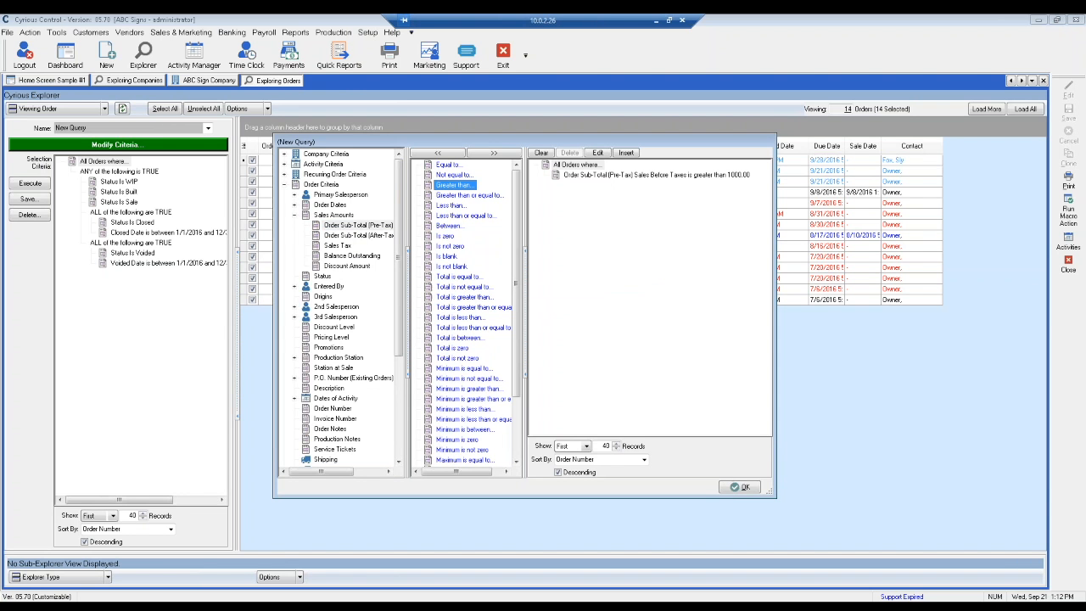
click(740, 486)
click(122, 111)
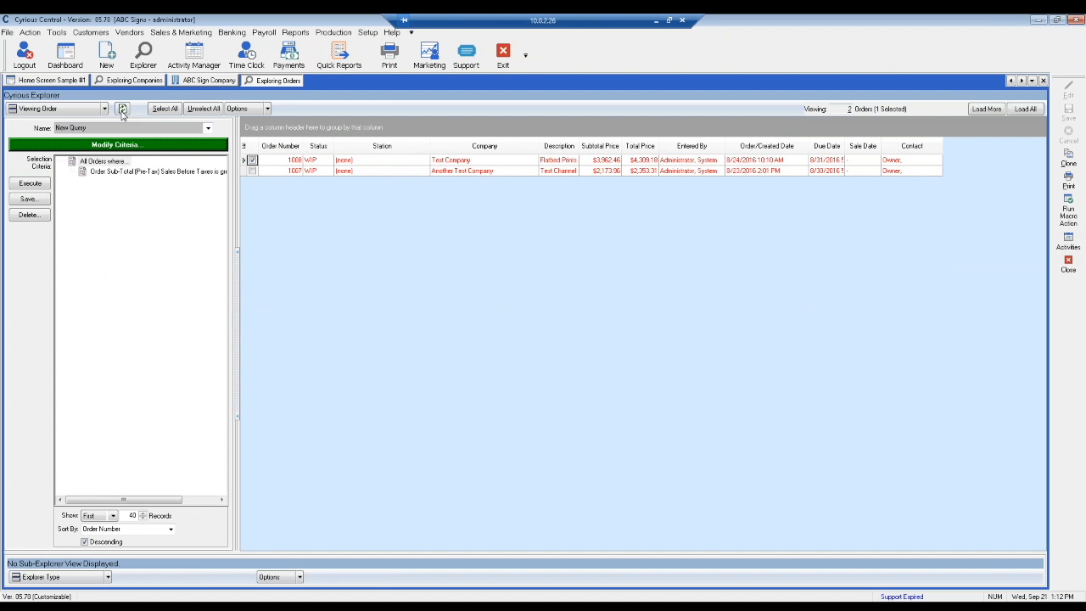
- Reopen the order query's criteria, clear the subtotal condition, and enlarge the criteria window
click(119, 144)
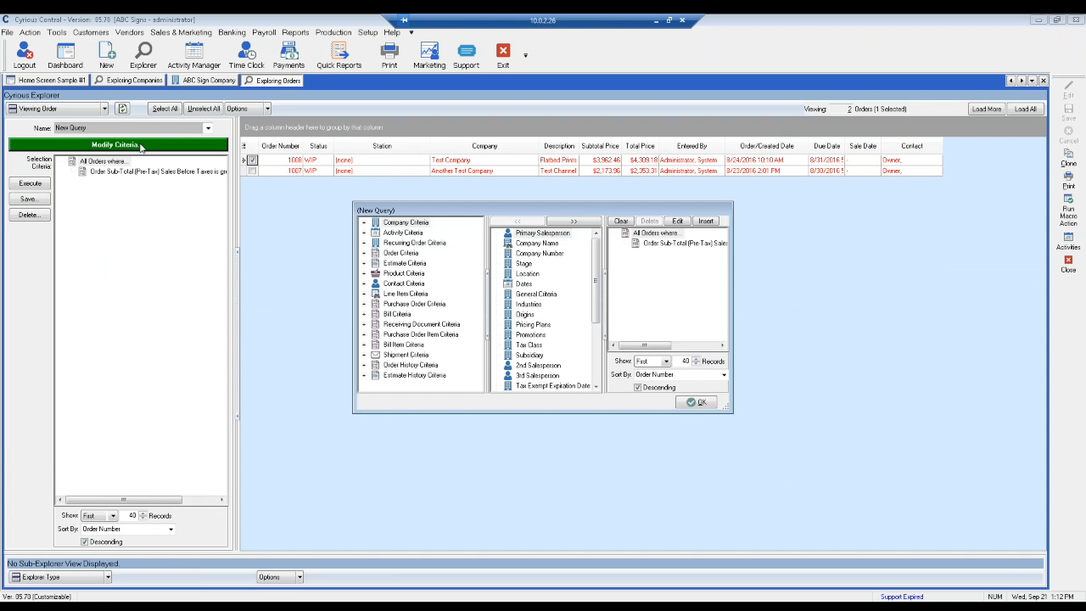
click(644, 221)
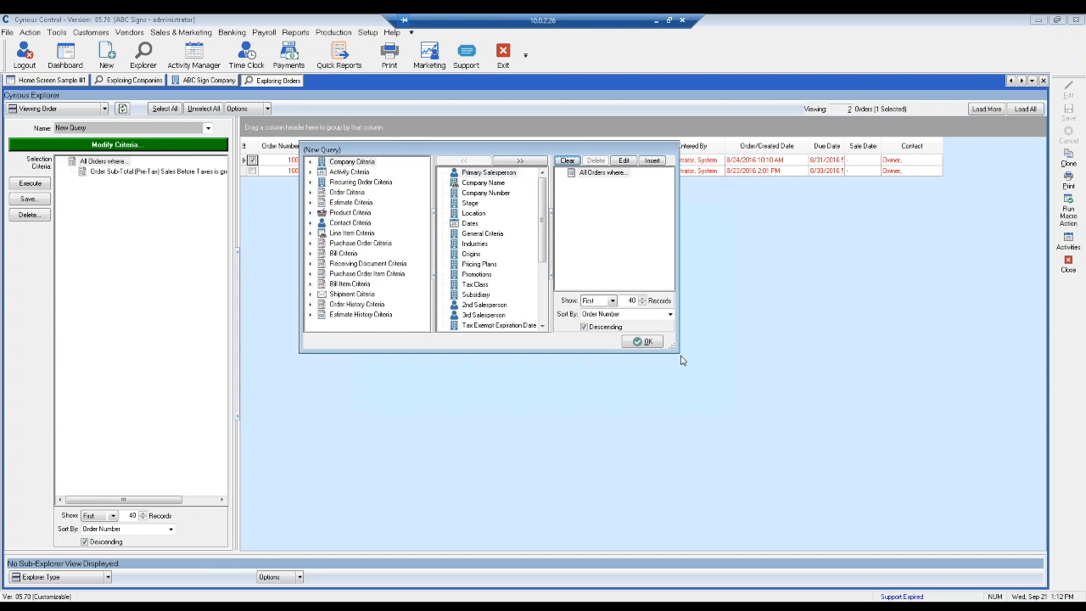
drag(675, 348, 806, 454)
- Look through the Order Criteria group and its Sales Amounts options, then collapse them
click(311, 193)
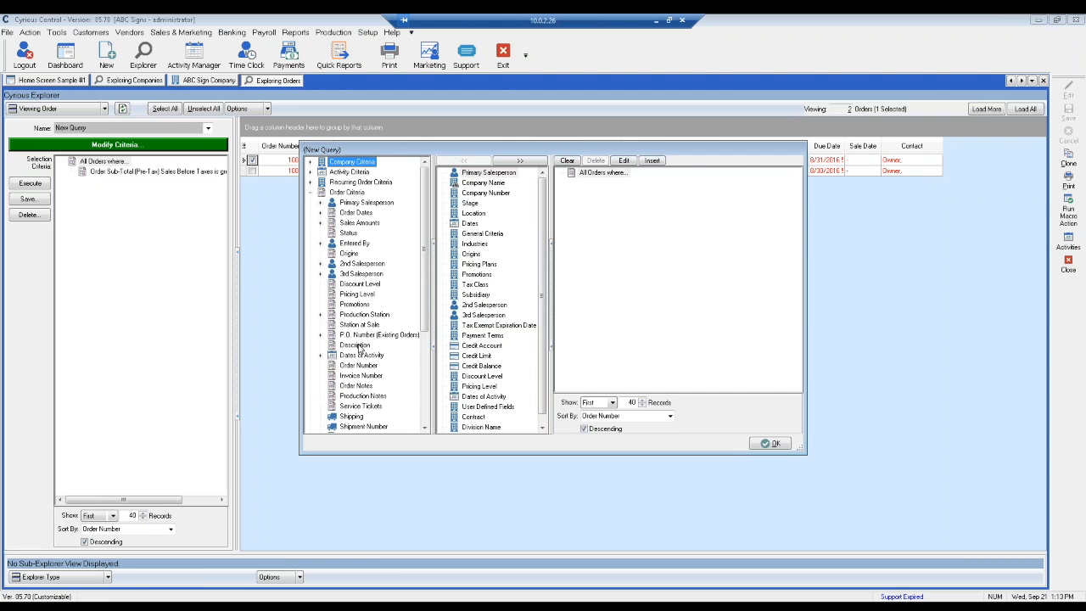
click(320, 223)
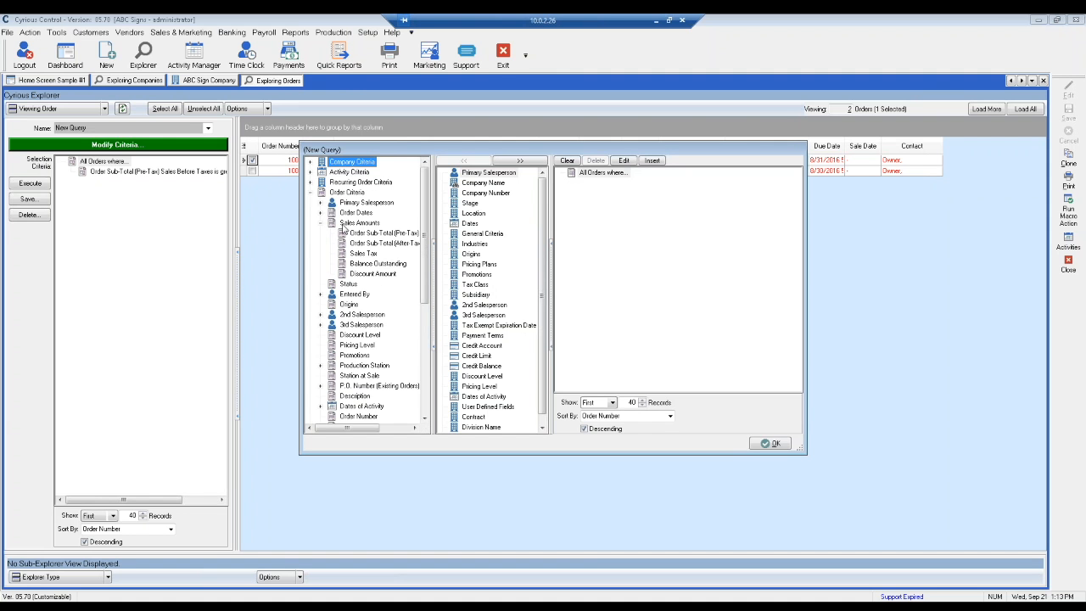
click(322, 225)
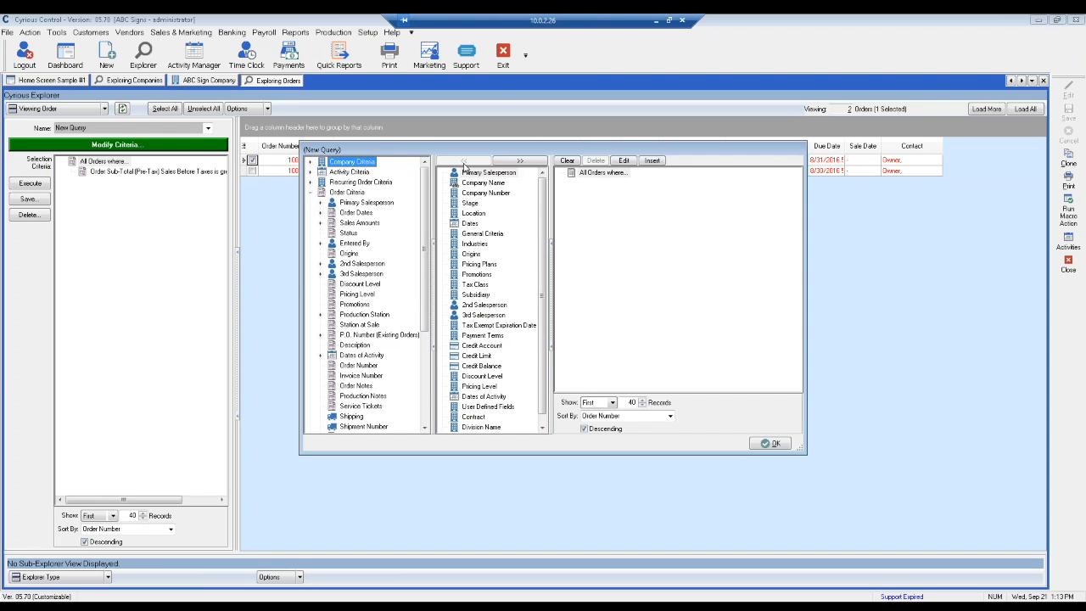
click(310, 193)
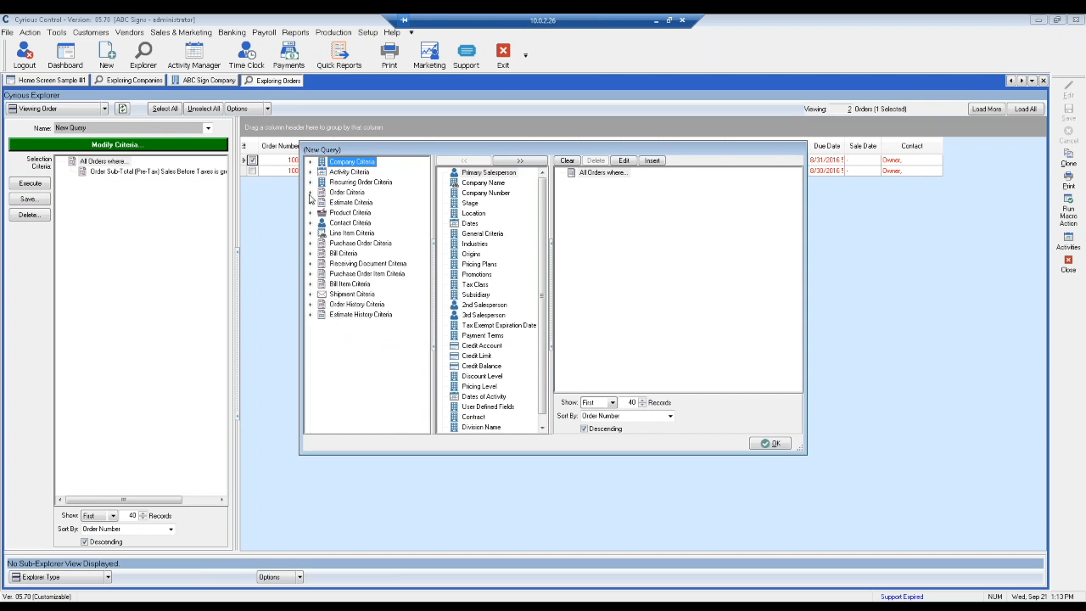
- Add a Product is Shipping condition from the product criteria and run the order query
click(311, 212)
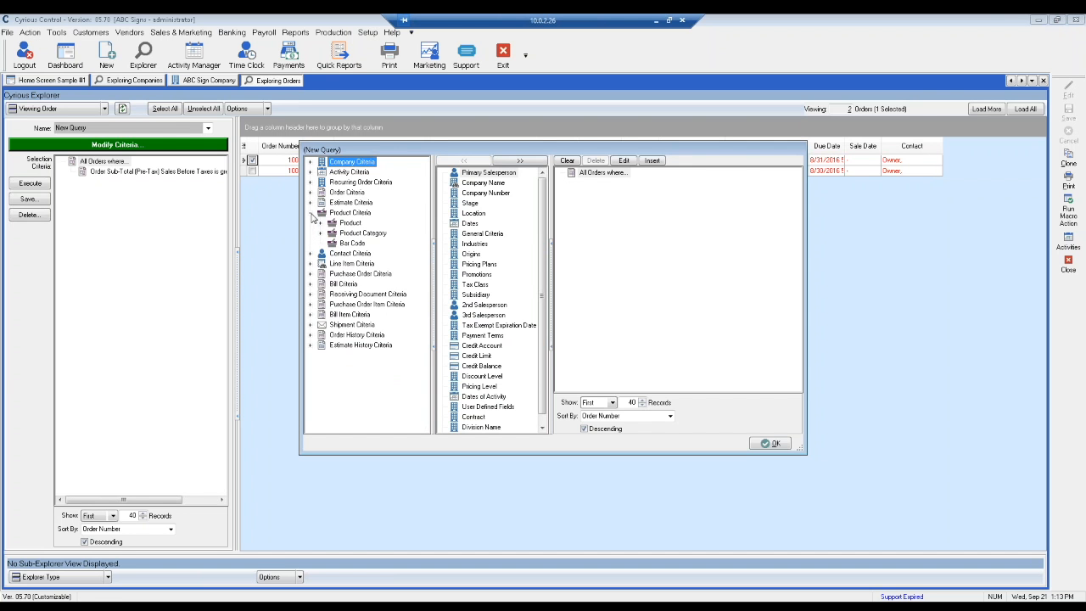
click(321, 223)
click(343, 226)
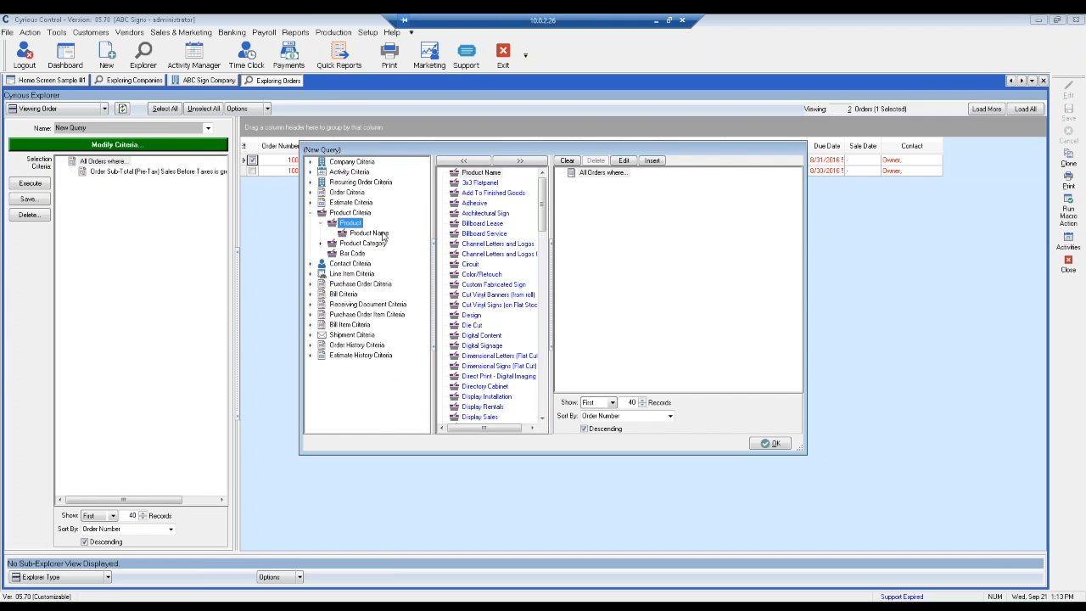
drag(541, 226, 543, 399)
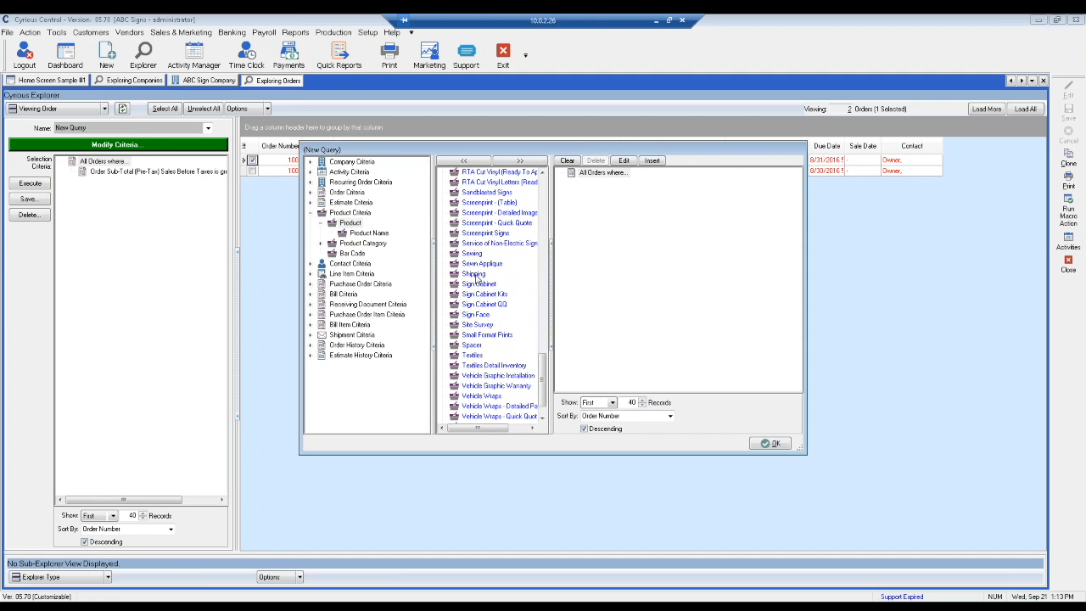
double_click(475, 274)
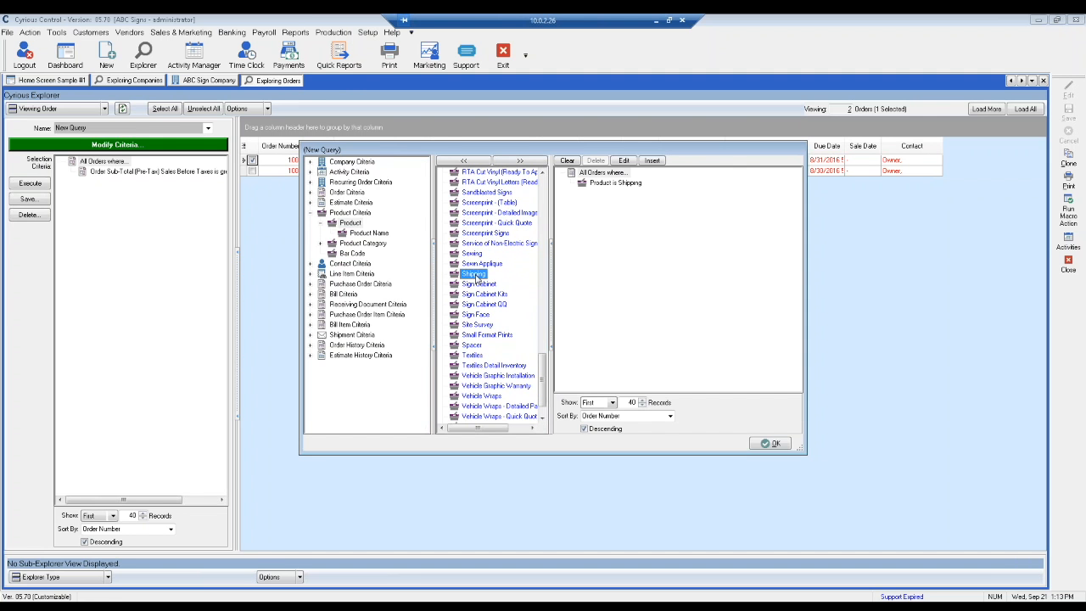
click(770, 443)
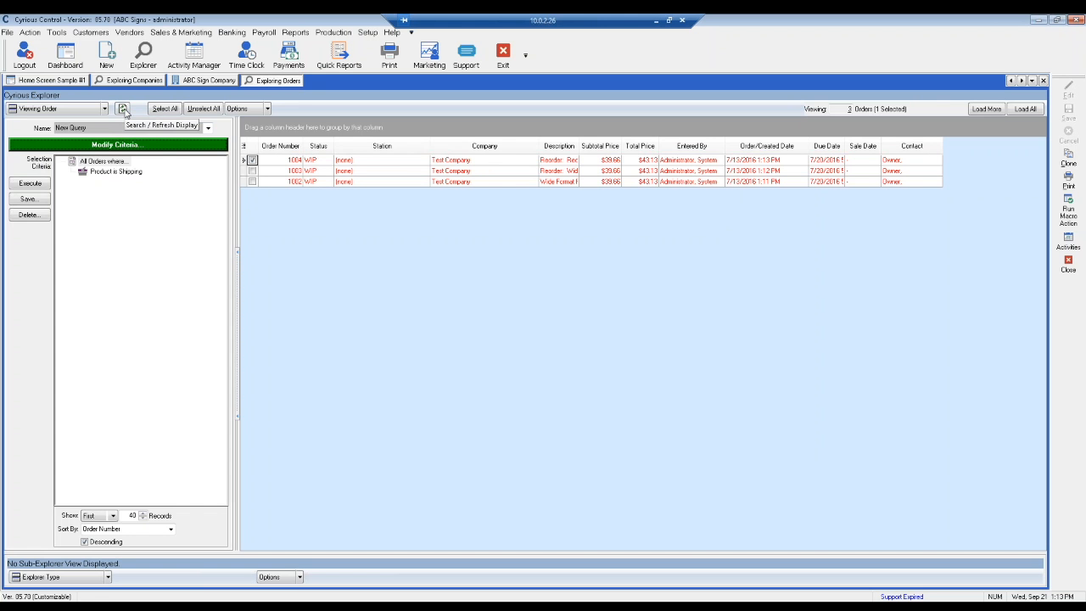
- Open the first order in the results, check its Shipping line item, and close the order
double_click(358, 163)
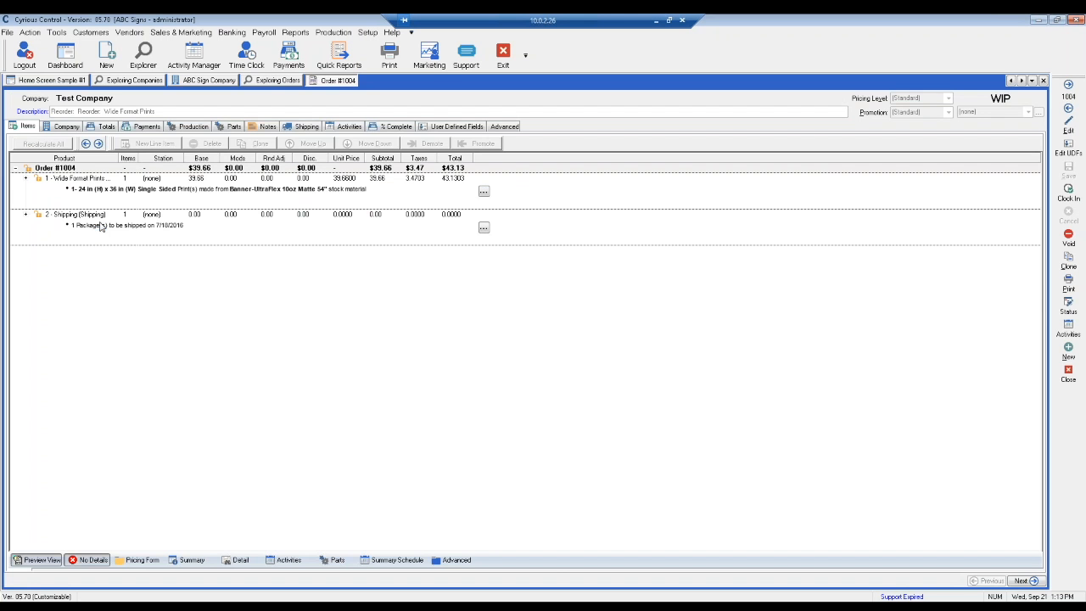
click(100, 225)
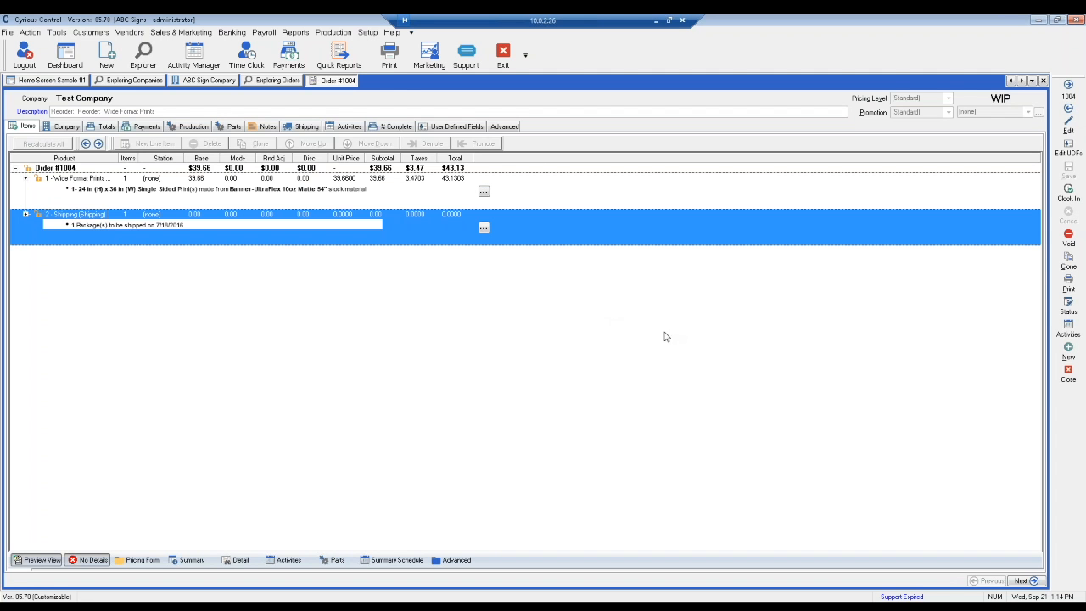
click(1069, 379)
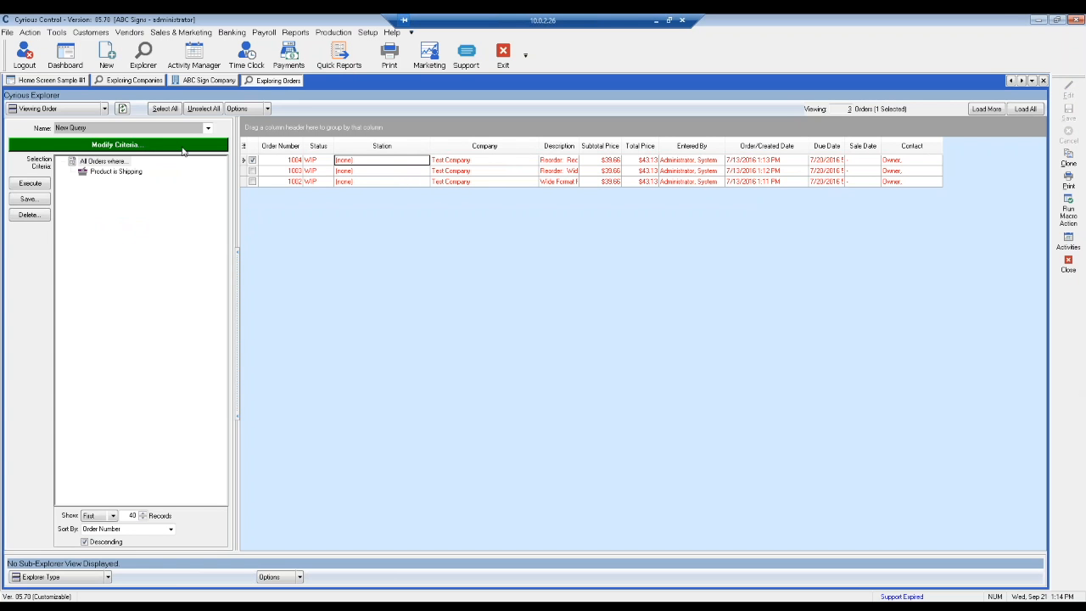
- Reopen the order query's criteria and add a condition that Order Placed Date is this year
click(157, 149)
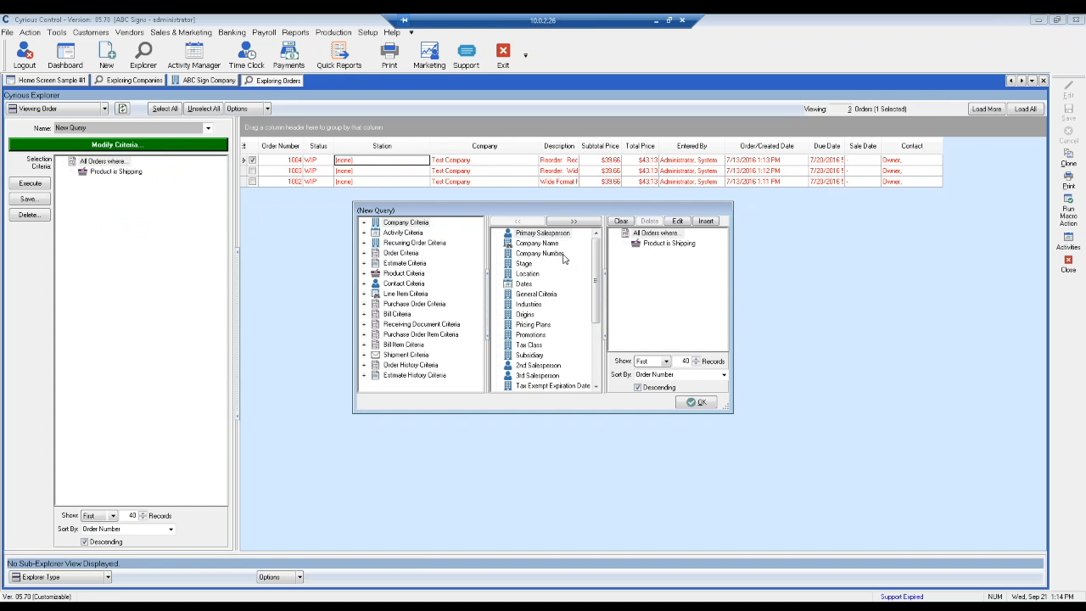
click(649, 246)
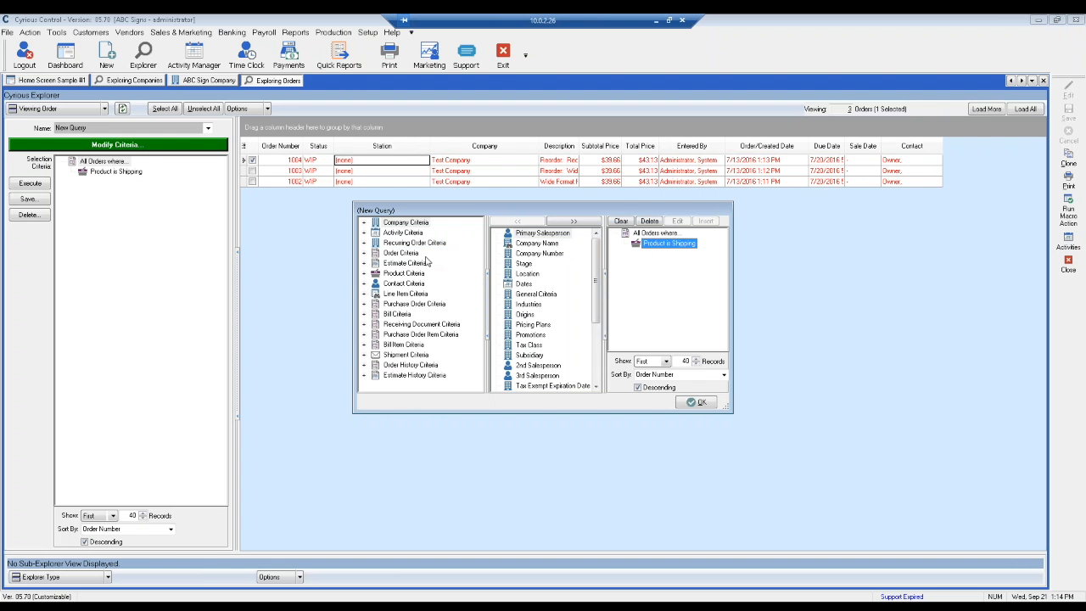
click(364, 253)
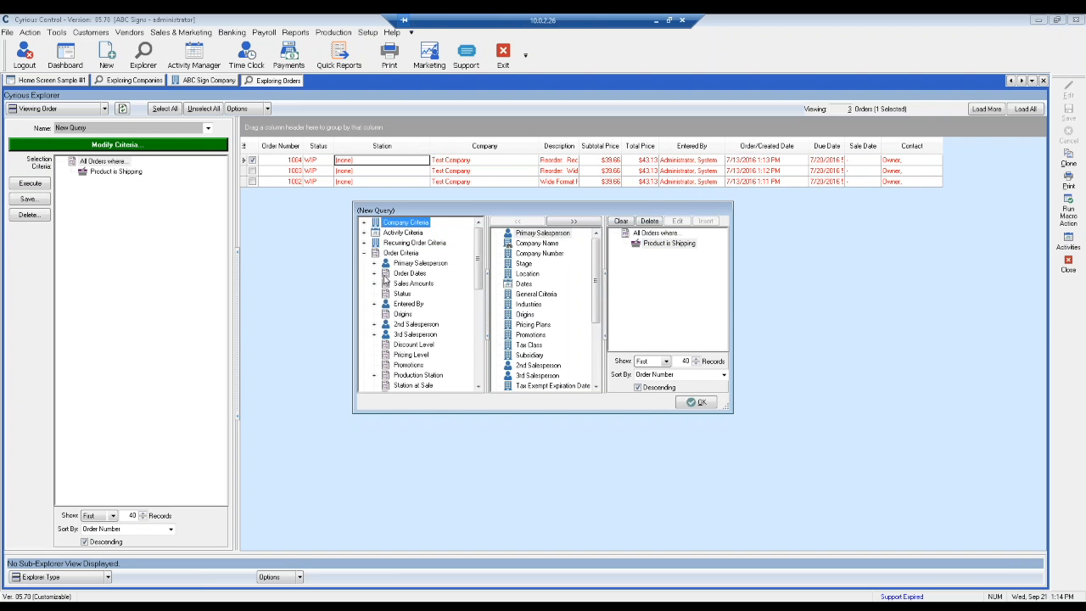
click(374, 273)
click(427, 284)
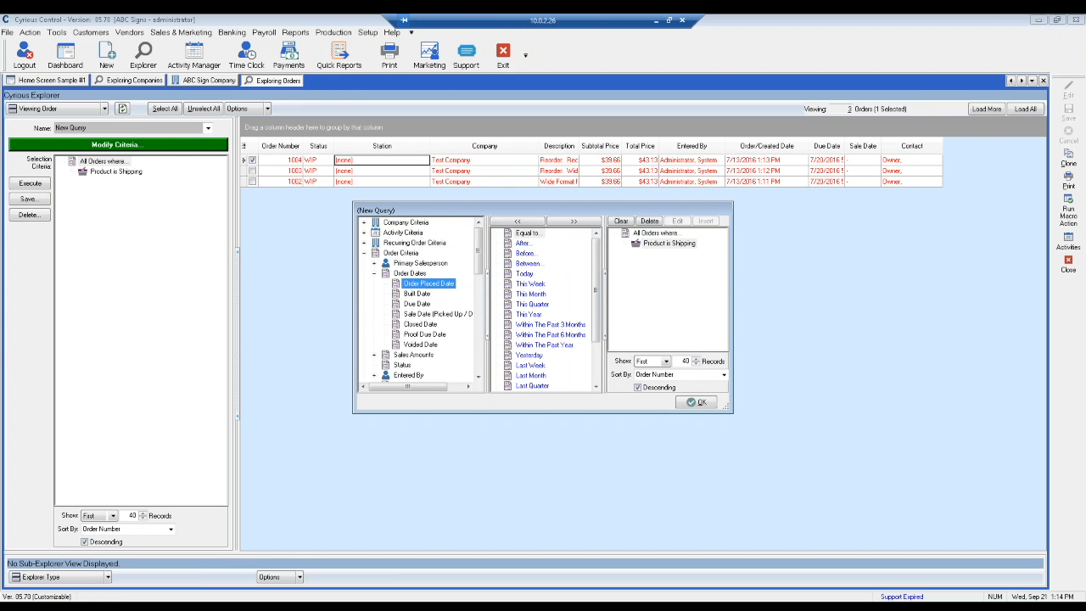
click(523, 315)
double_click(520, 316)
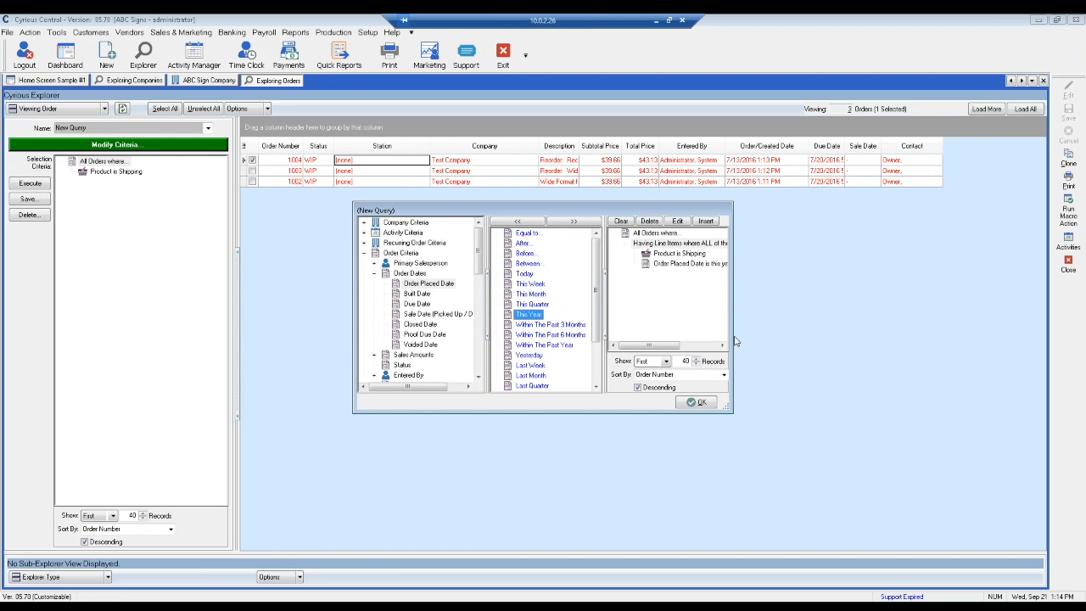
- Delete the Product is Shipping condition from the query, and move and enlarge the criteria window
click(667, 255)
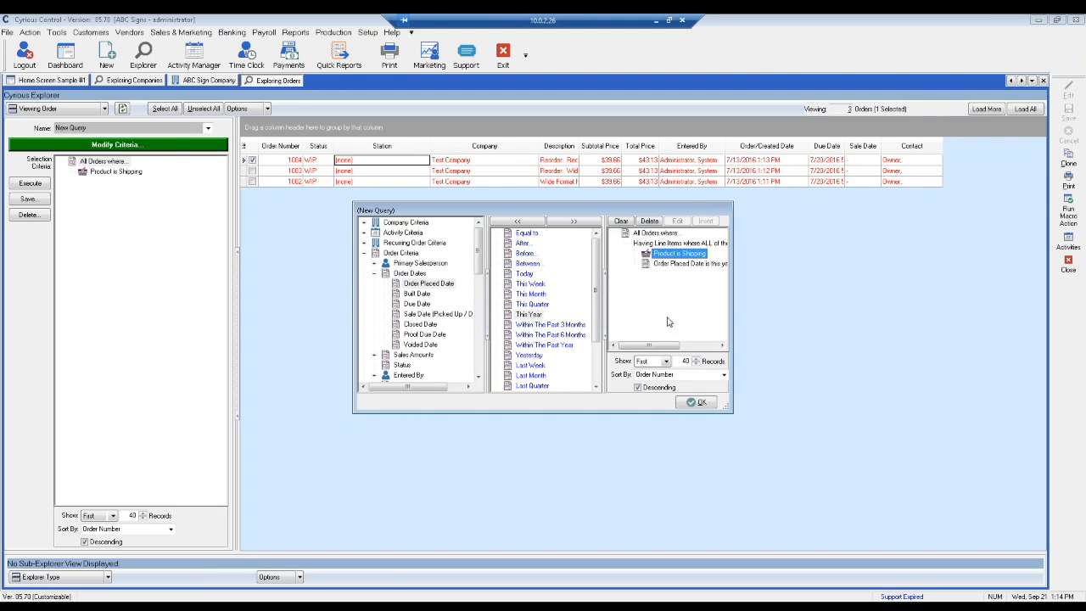
click(650, 222)
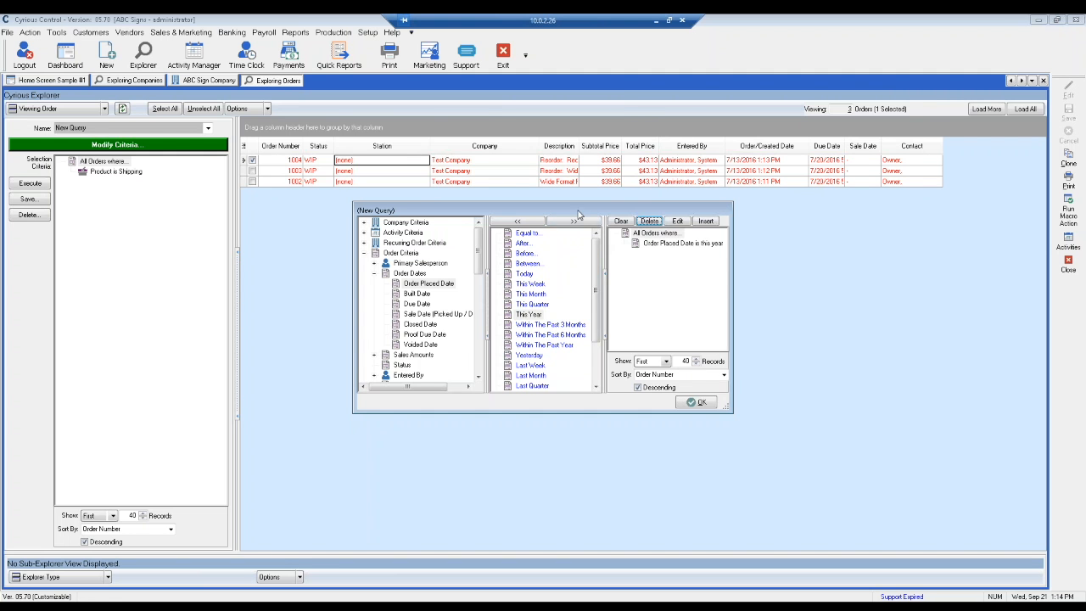
drag(581, 210, 477, 100)
drag(627, 300, 863, 462)
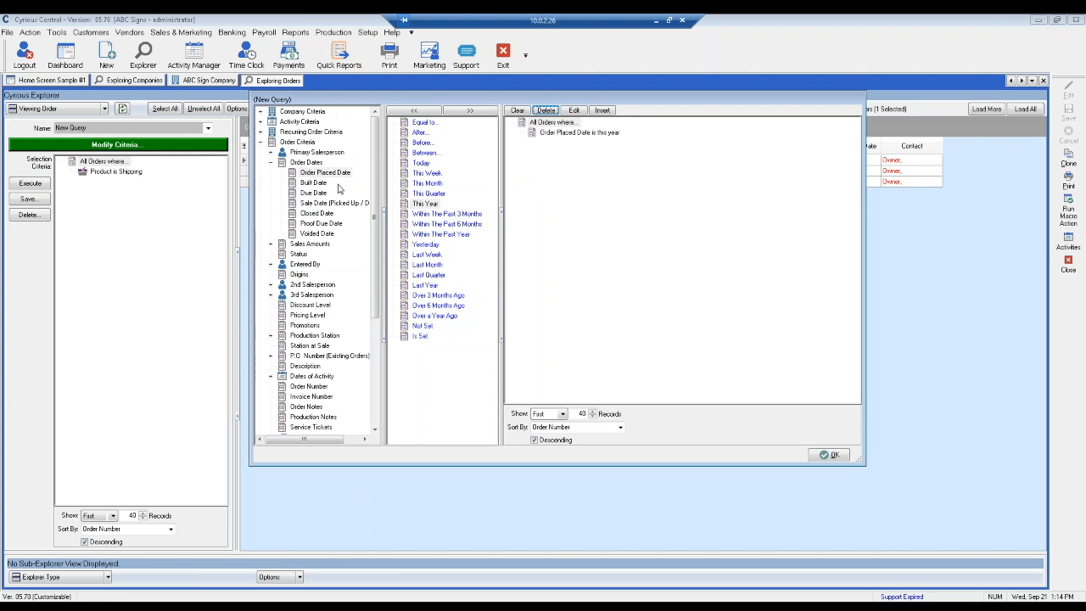
- Add an Industry is Accounting condition from the company criteria, run the order query, and select the listed order
click(307, 173)
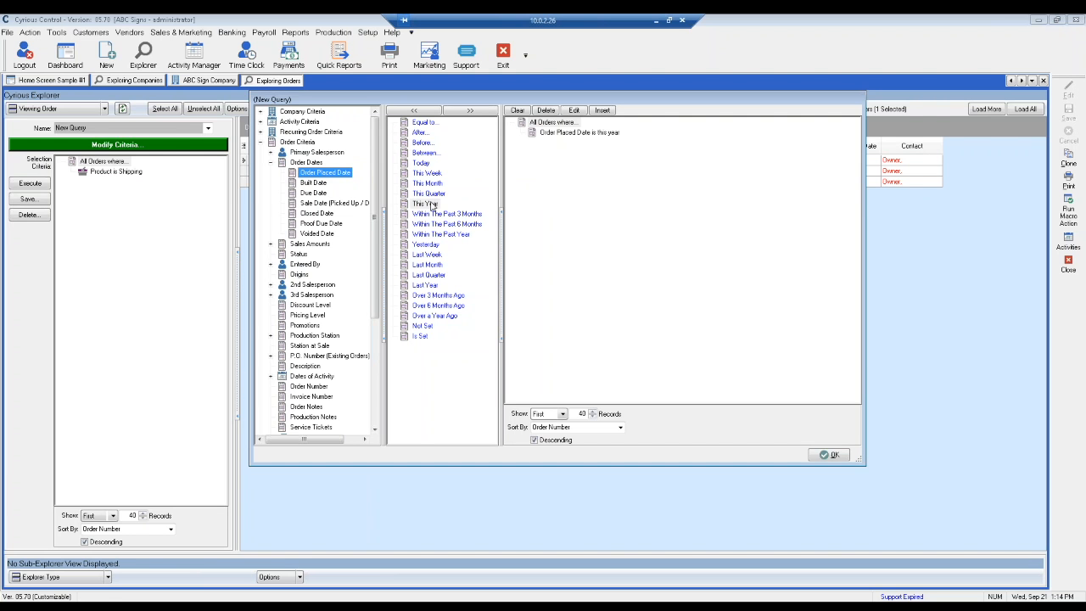
click(270, 162)
click(261, 142)
click(261, 112)
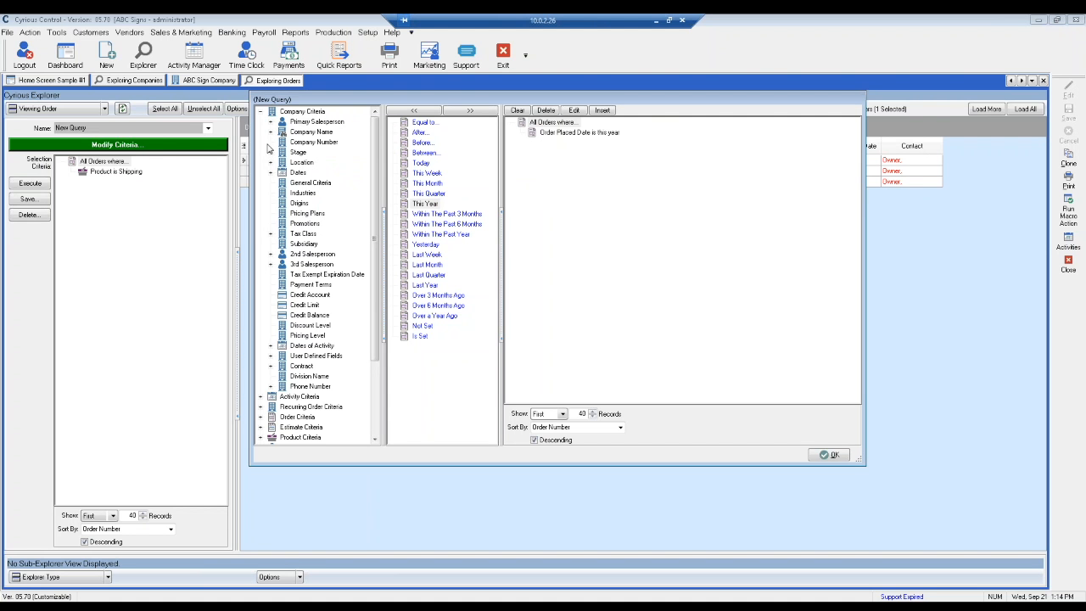
click(299, 194)
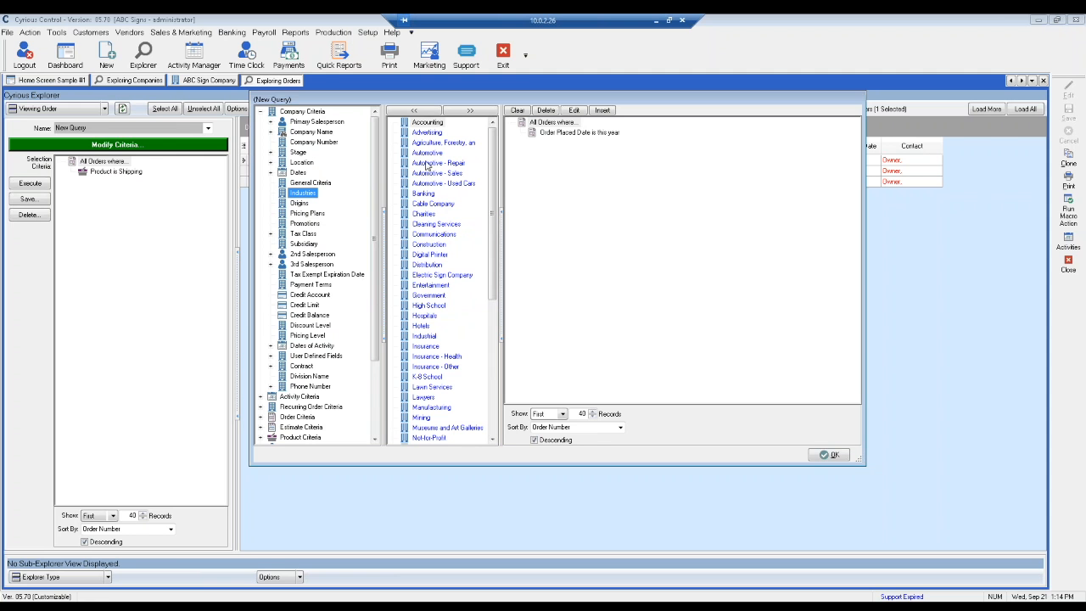
double_click(428, 125)
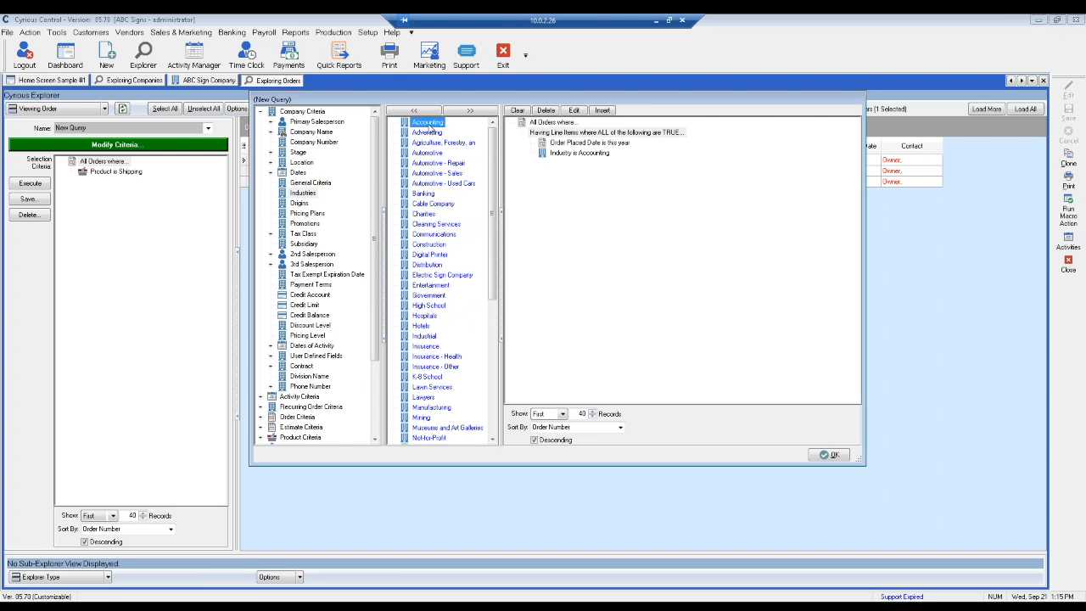
click(831, 456)
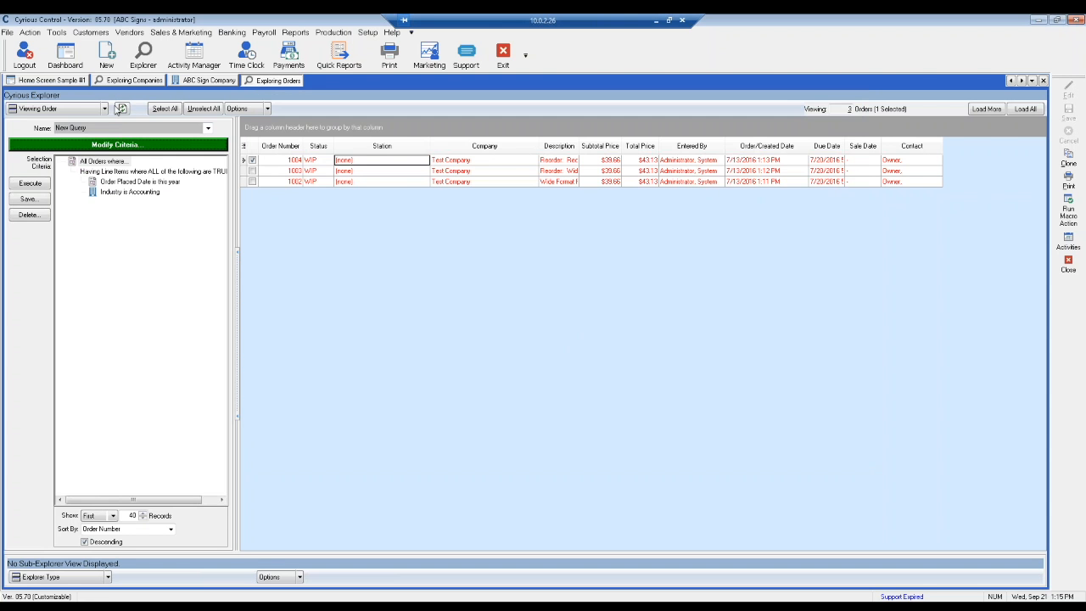
click(122, 109)
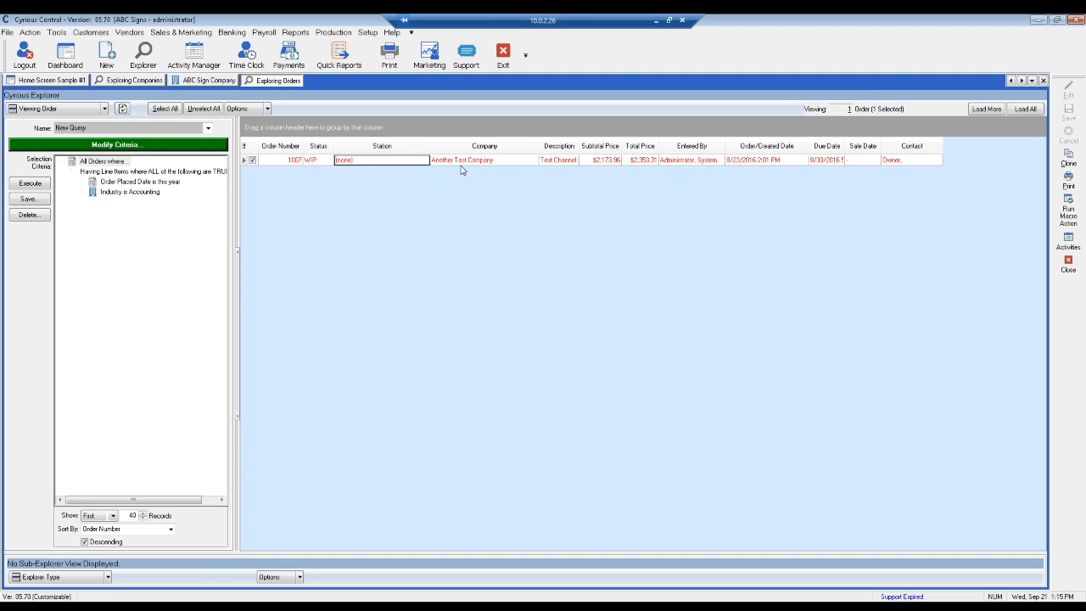
click(458, 163)
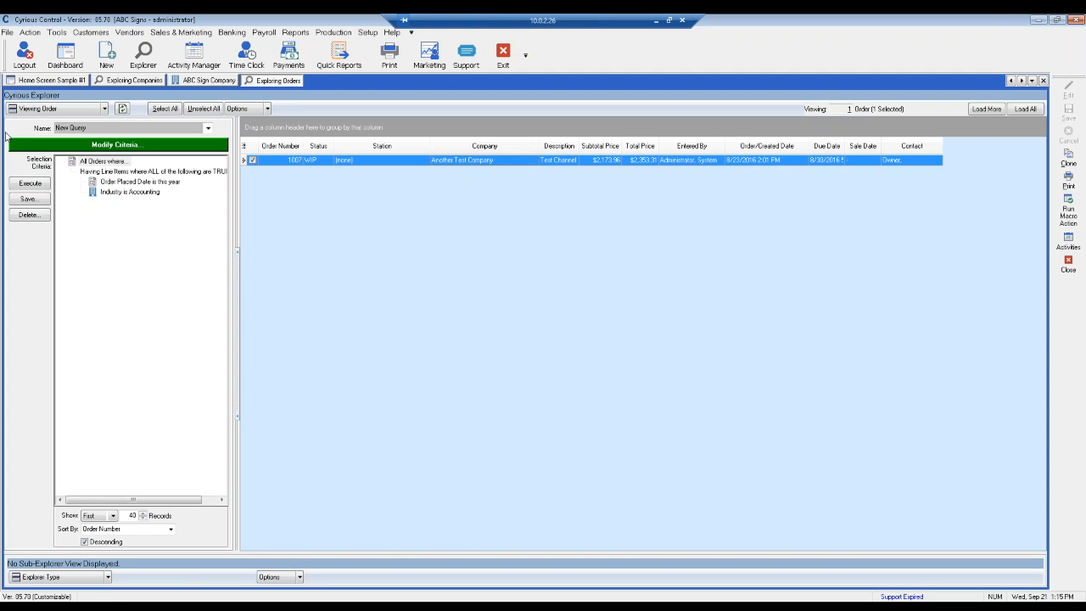
- Reopen the order query's criteria, browse the available Estimate Criteria, and close the criteria window
click(84, 146)
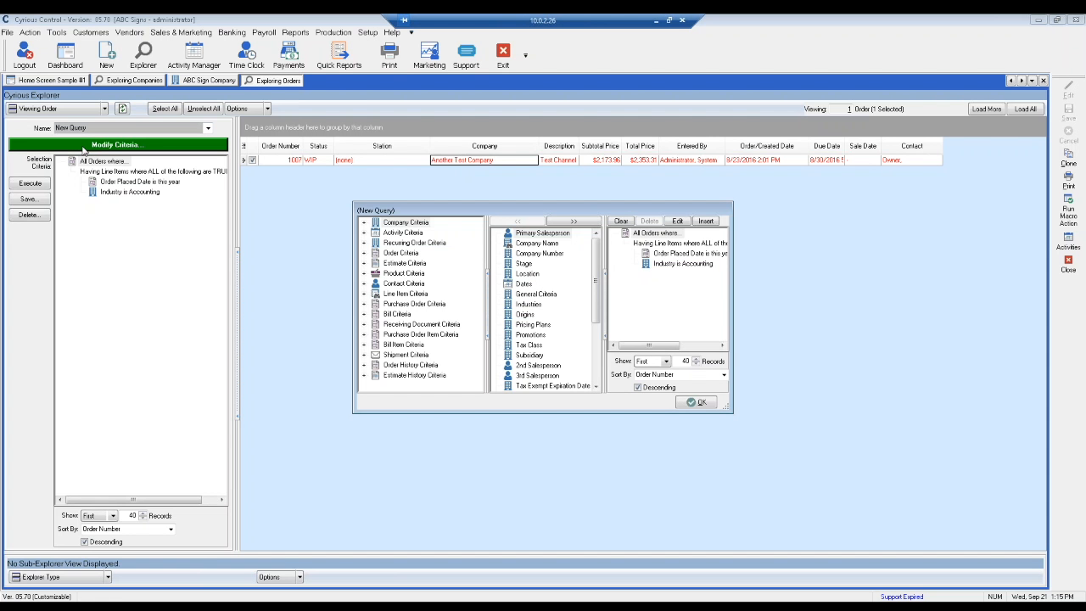
click(364, 264)
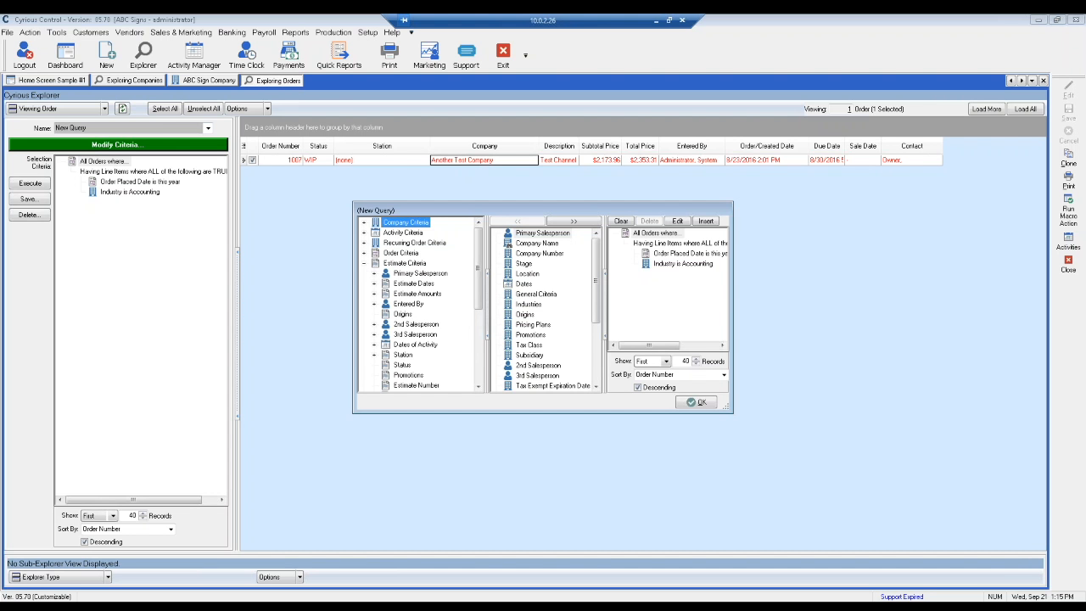
scroll(481, 317, down, 1)
scroll(480, 319, down, 1)
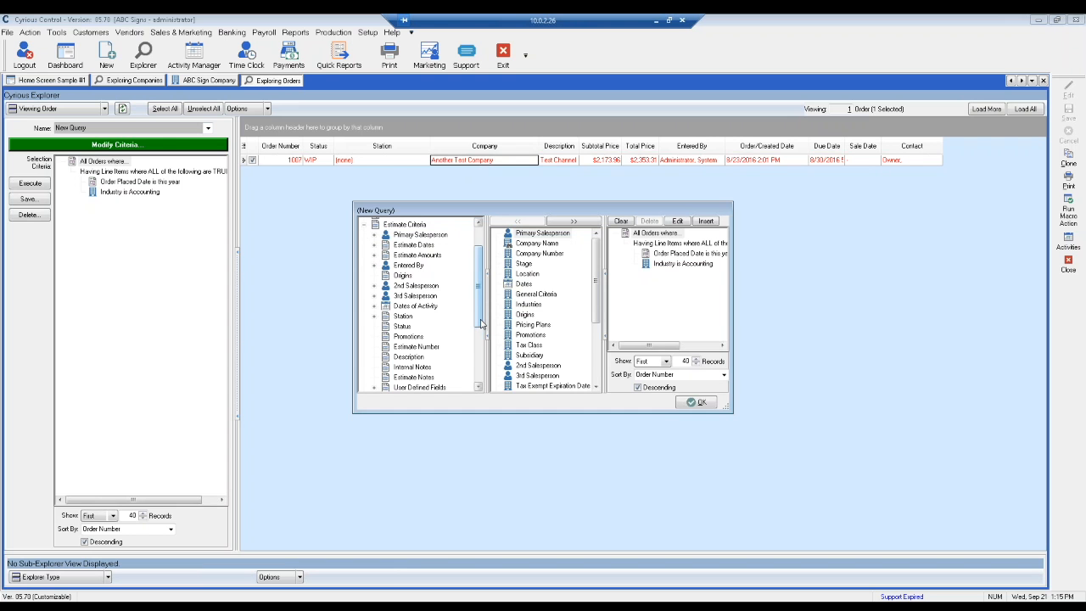
click(697, 402)
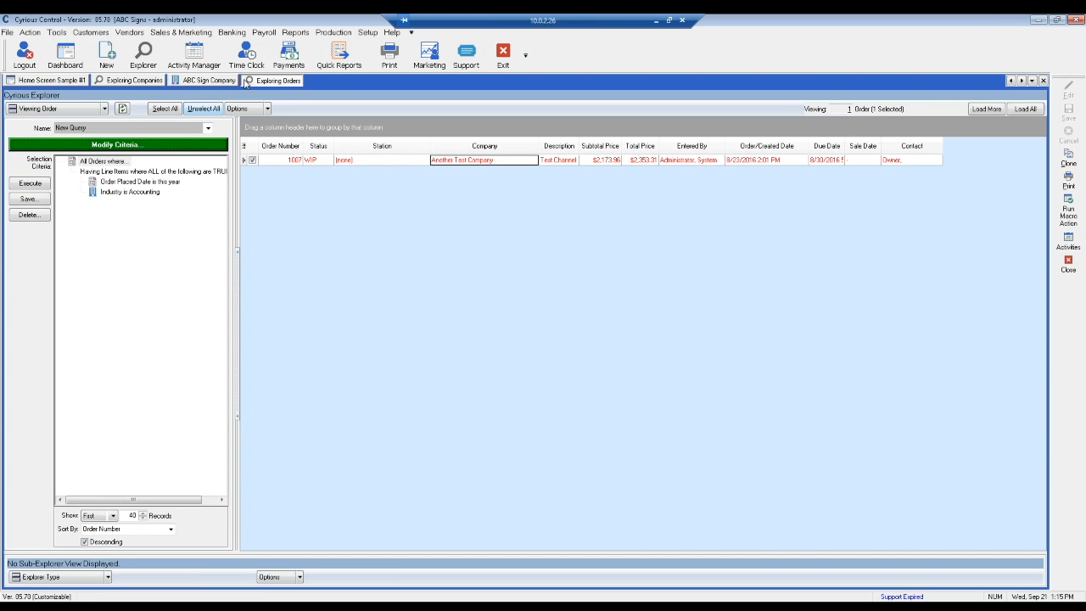
- Close the open order, company and companies explorer tabs, and open an explorer for contacts
click(1044, 81)
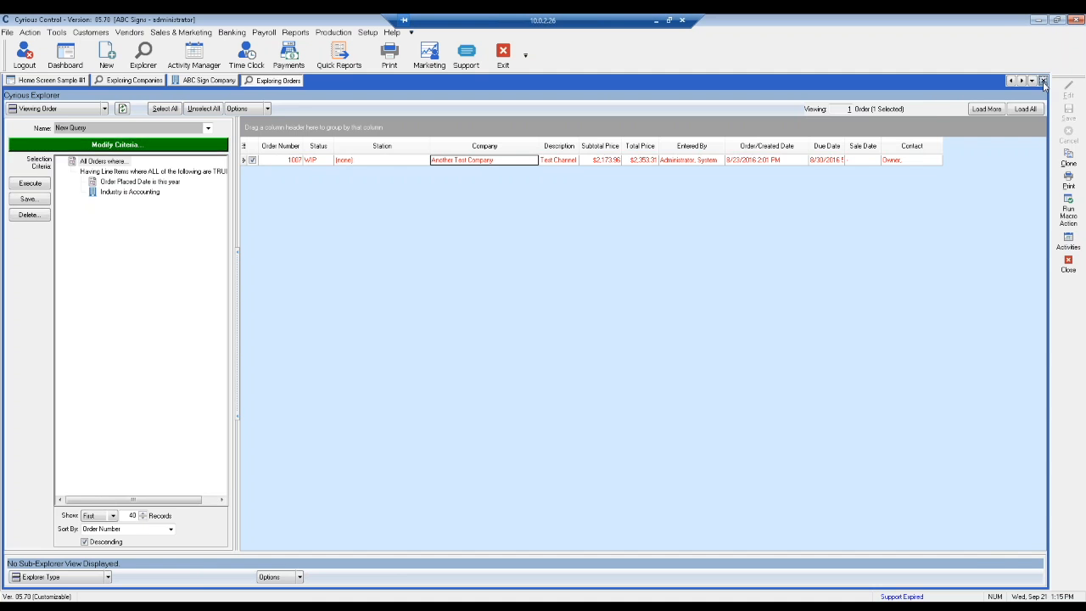
click(1044, 81)
click(1044, 80)
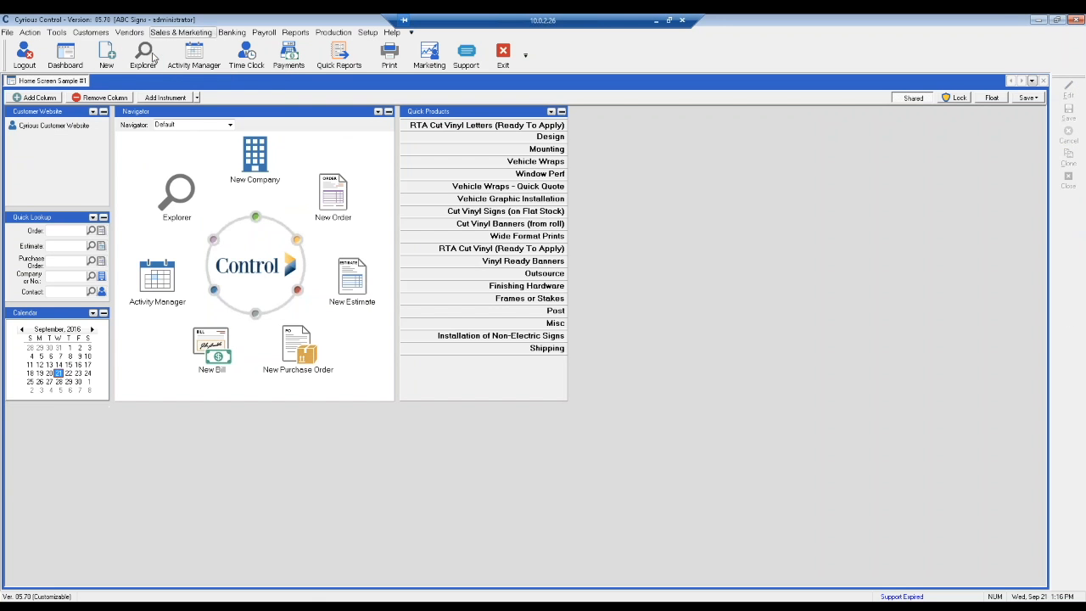
click(154, 57)
click(213, 148)
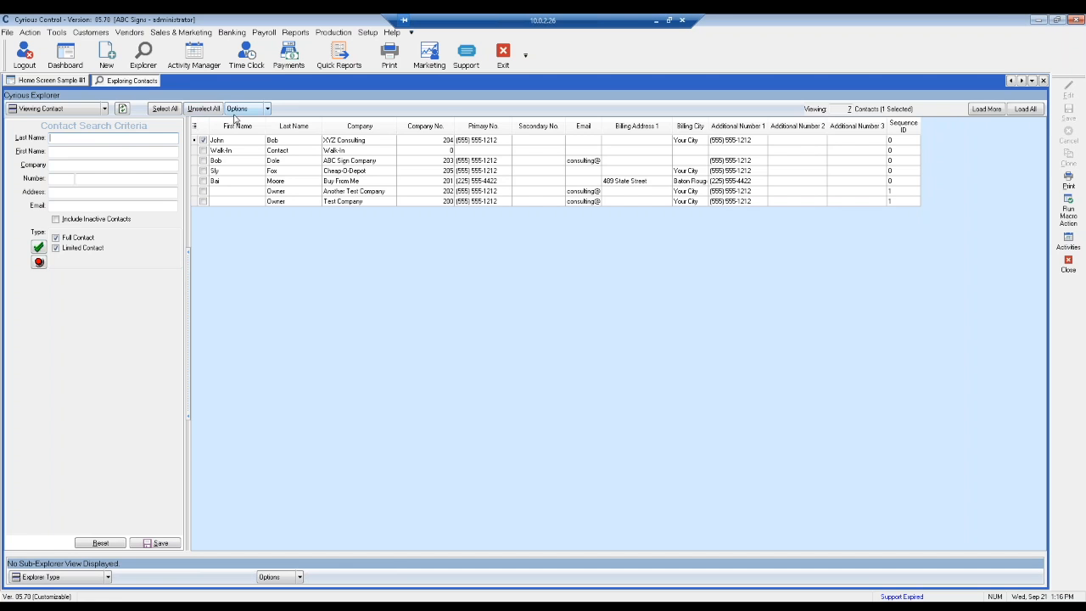
- Switch the contacts explorer from the basic search to advanced criteria selection
click(141, 68)
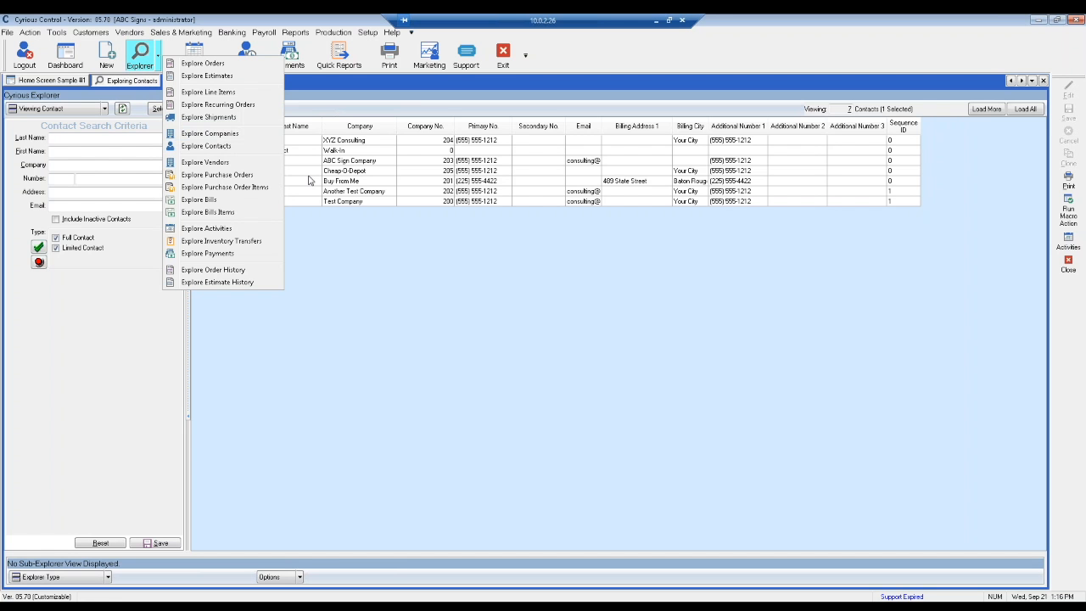
click(340, 235)
click(245, 111)
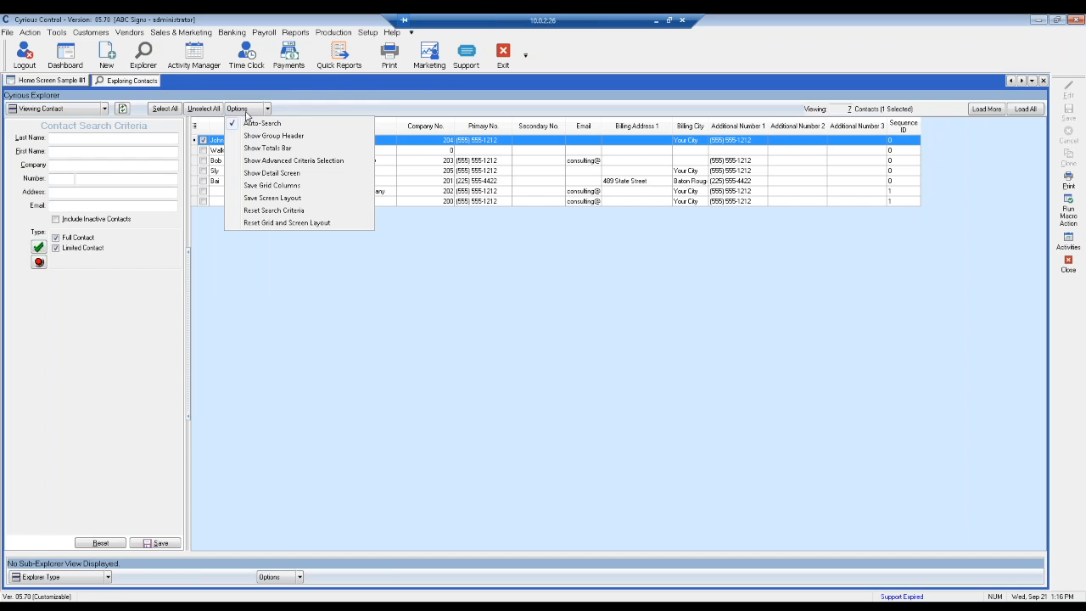
click(264, 162)
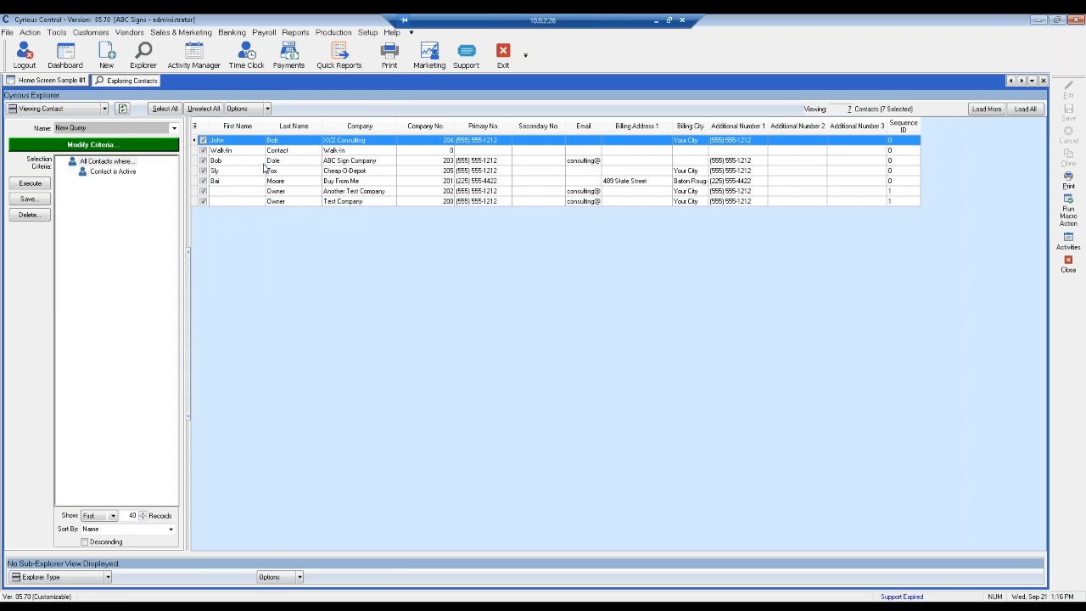
- Add the general contact conditions "Contact has email address set" and "Contact is the Primary Contact" to the query in an enlarged criteria window
click(87, 149)
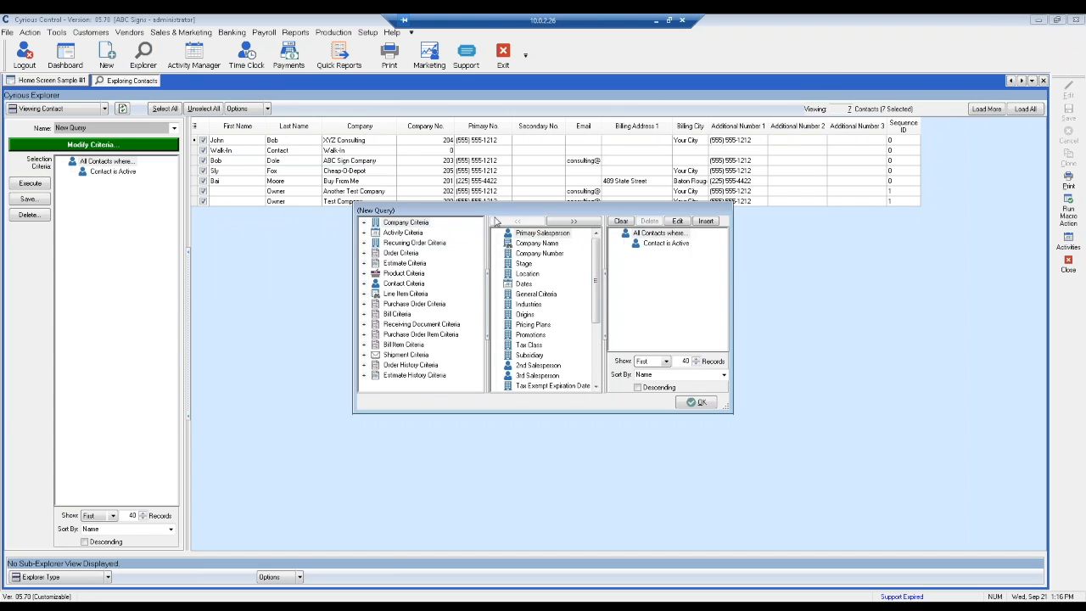
drag(499, 214, 363, 63)
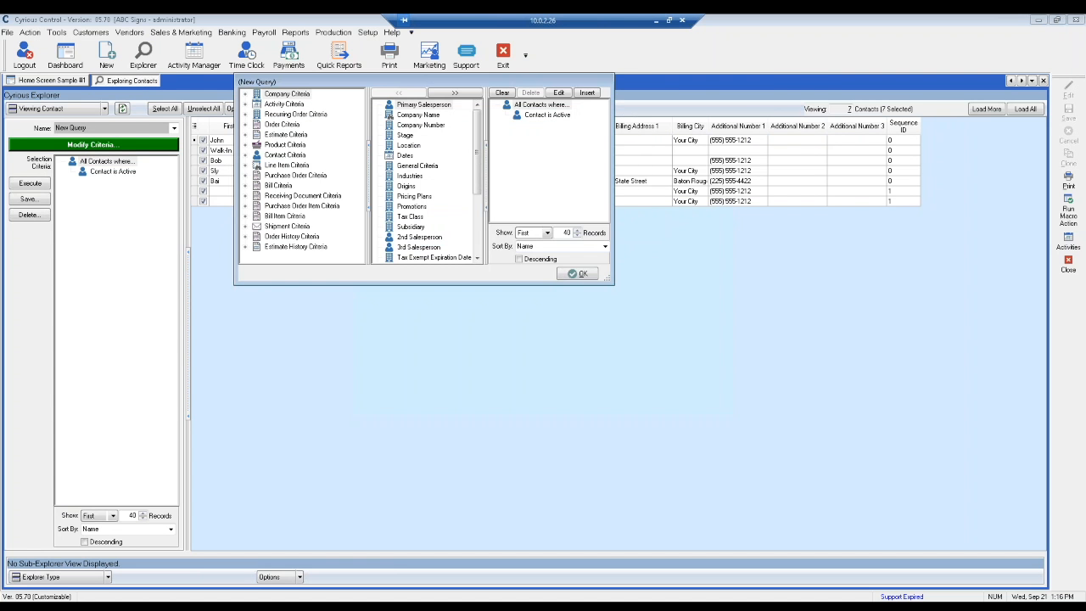
drag(609, 284, 822, 468)
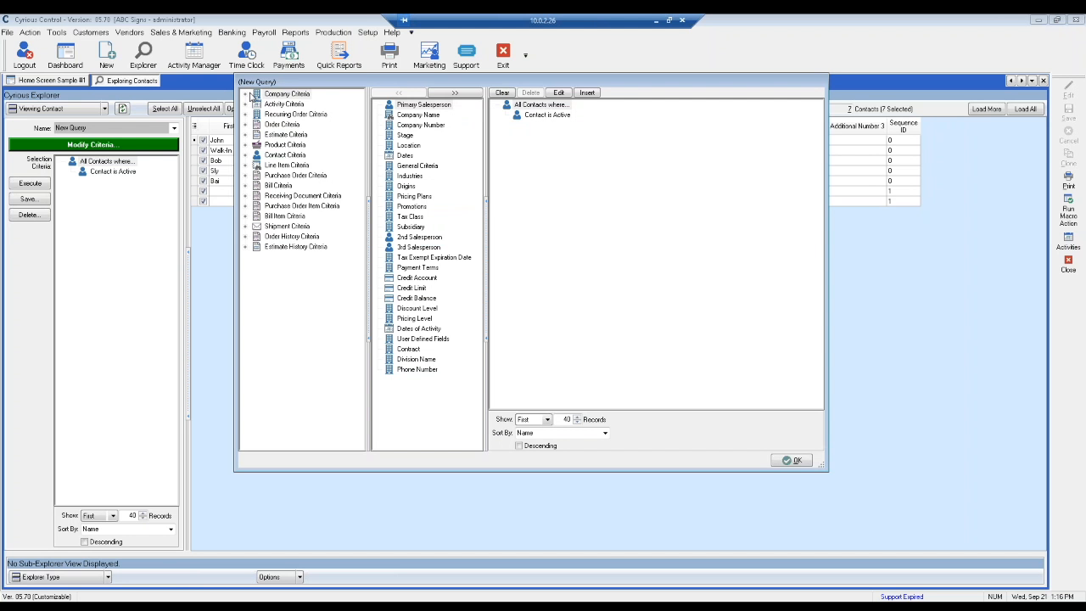
click(247, 155)
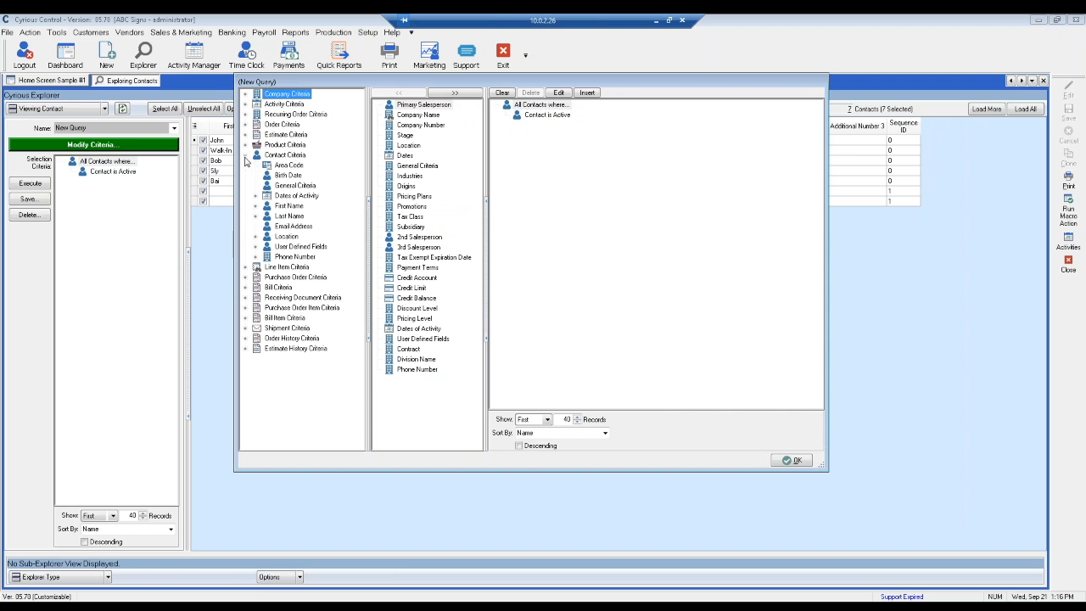
click(293, 185)
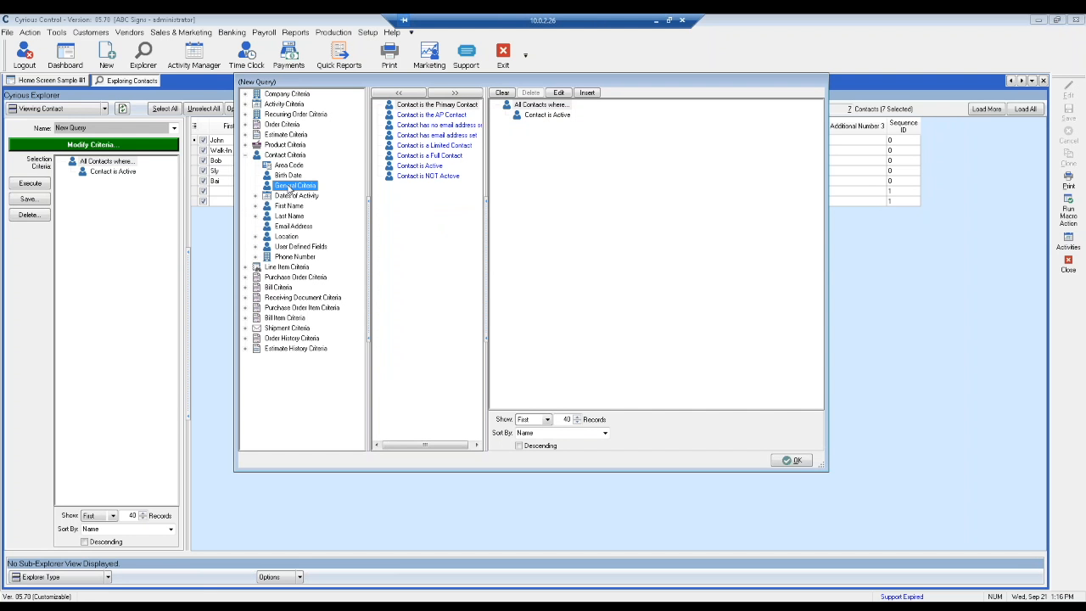
double_click(432, 136)
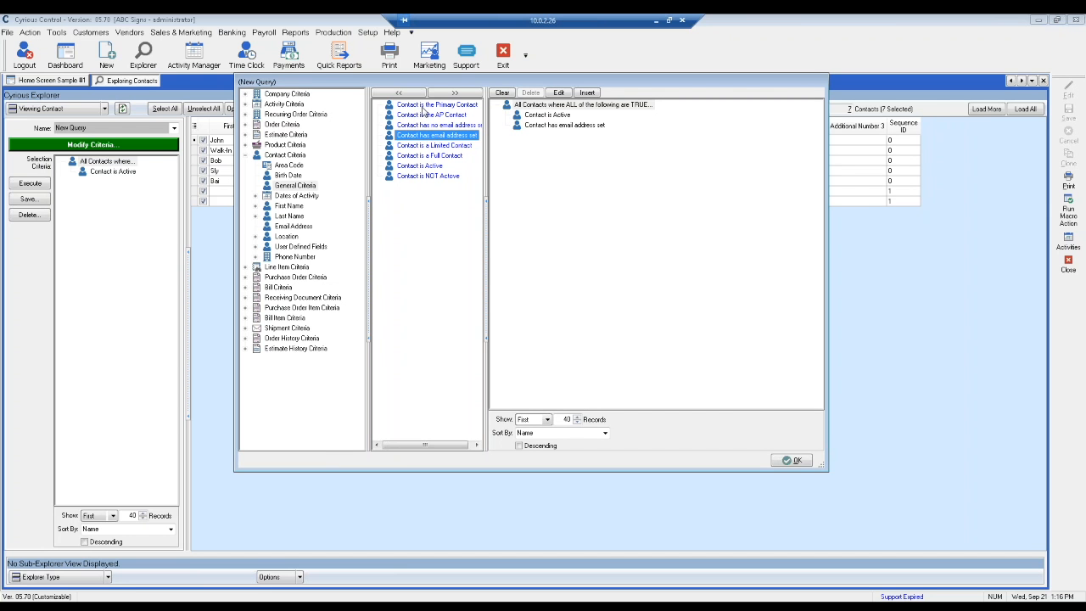
double_click(422, 106)
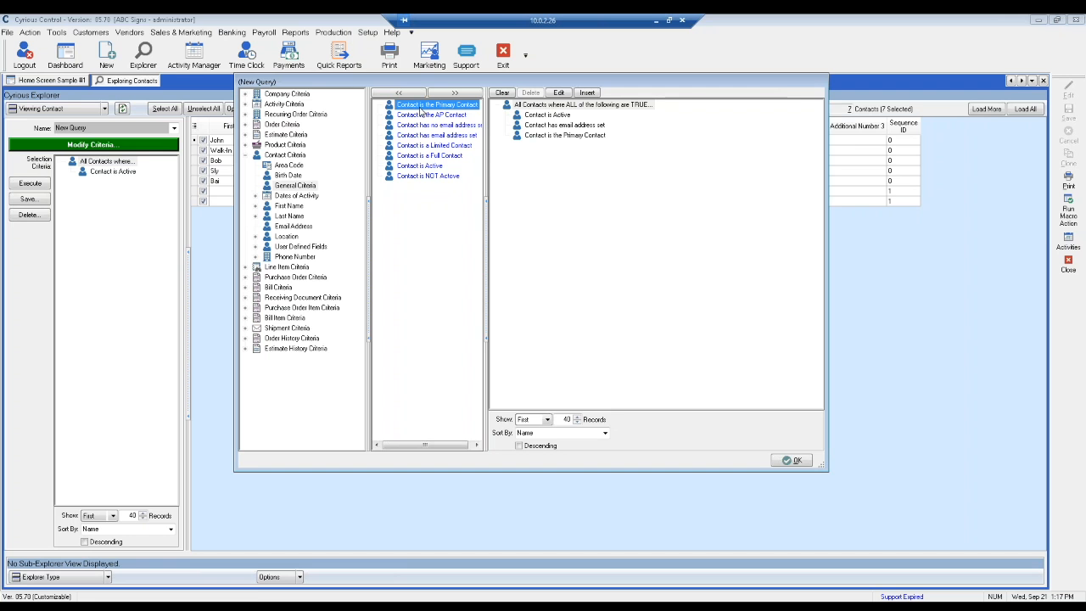
- Accept the criteria, run the contact query, and widen the Email column to fit the full addresses
click(786, 461)
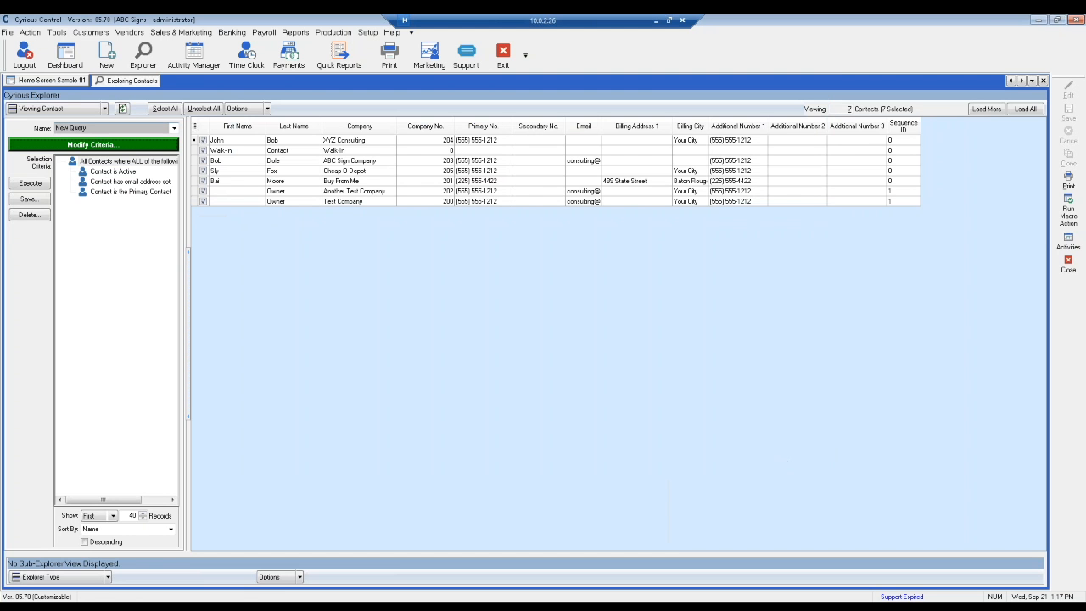
click(126, 110)
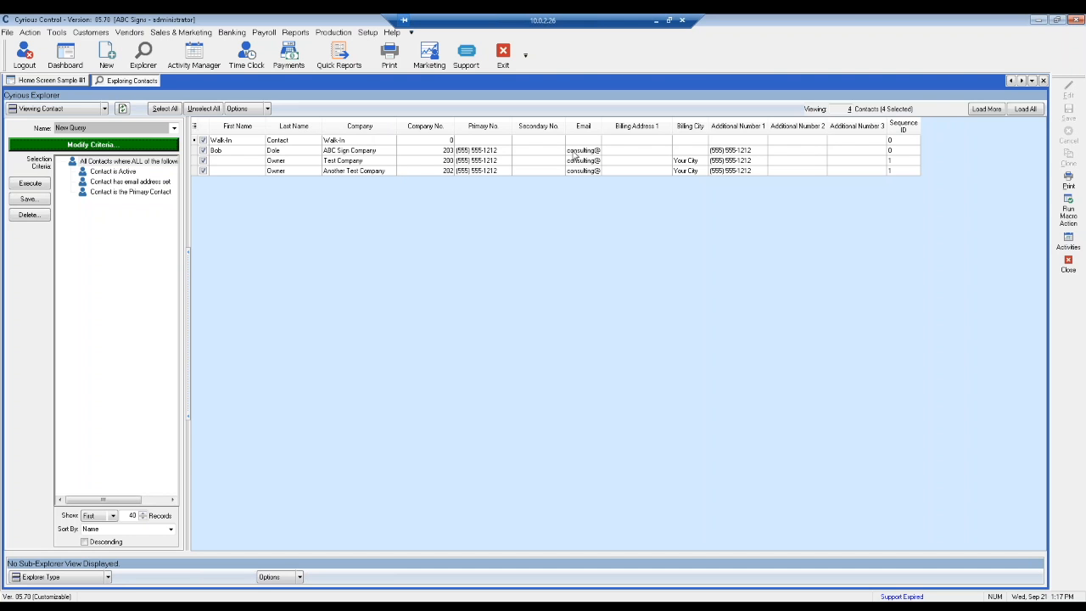
drag(602, 135, 668, 141)
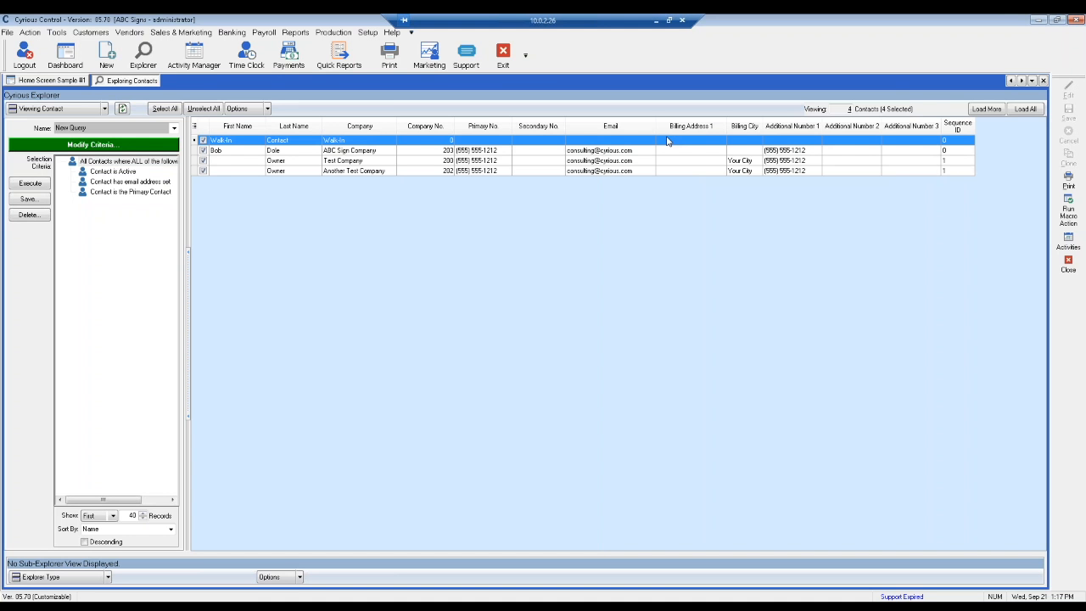
- Open the column chooser for the contact grid and add the Position column between Last Name and Company
right_click(499, 220)
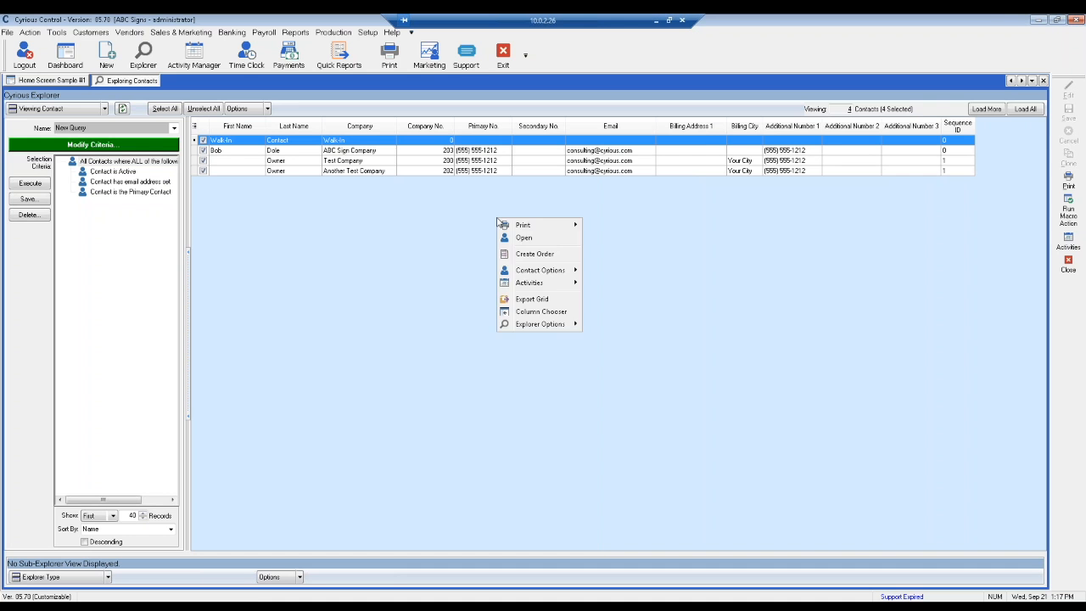
right_click(263, 197)
right_click(285, 392)
right_click(786, 504)
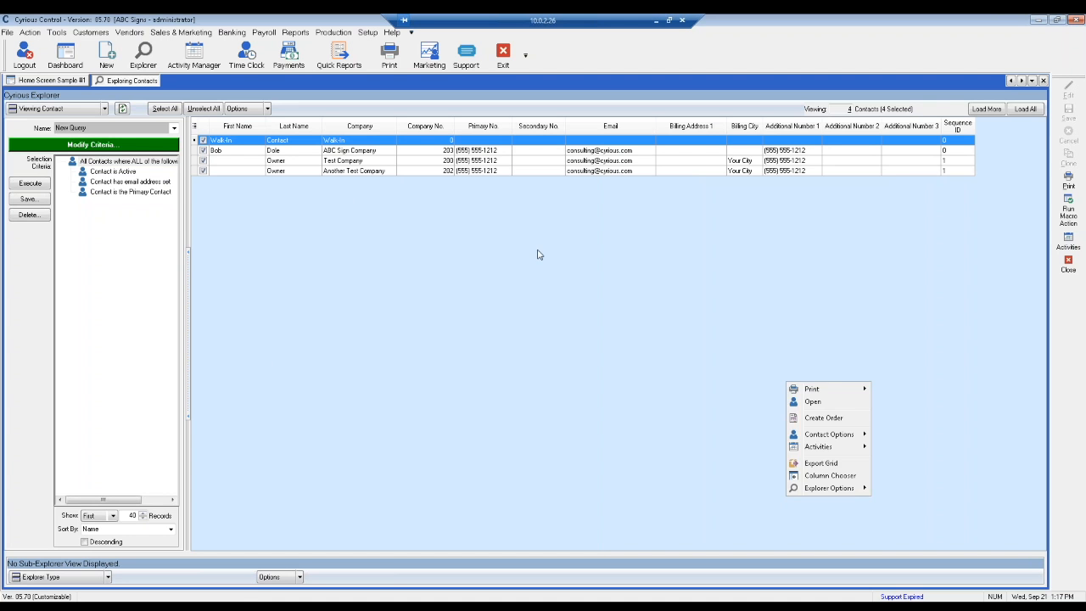
right_click(518, 218)
right_click(489, 188)
right_click(504, 182)
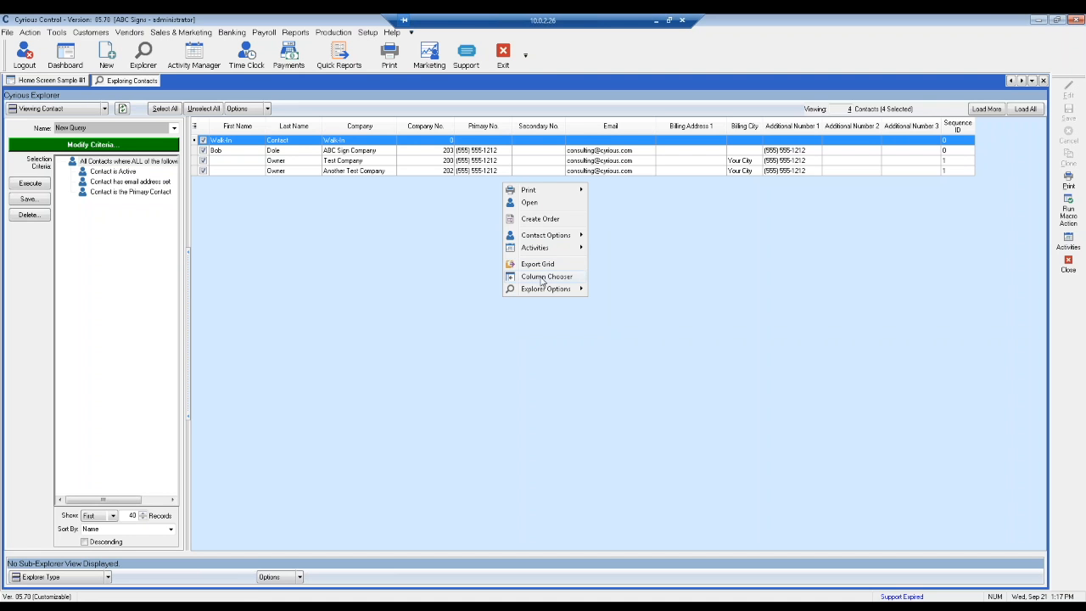
click(542, 283)
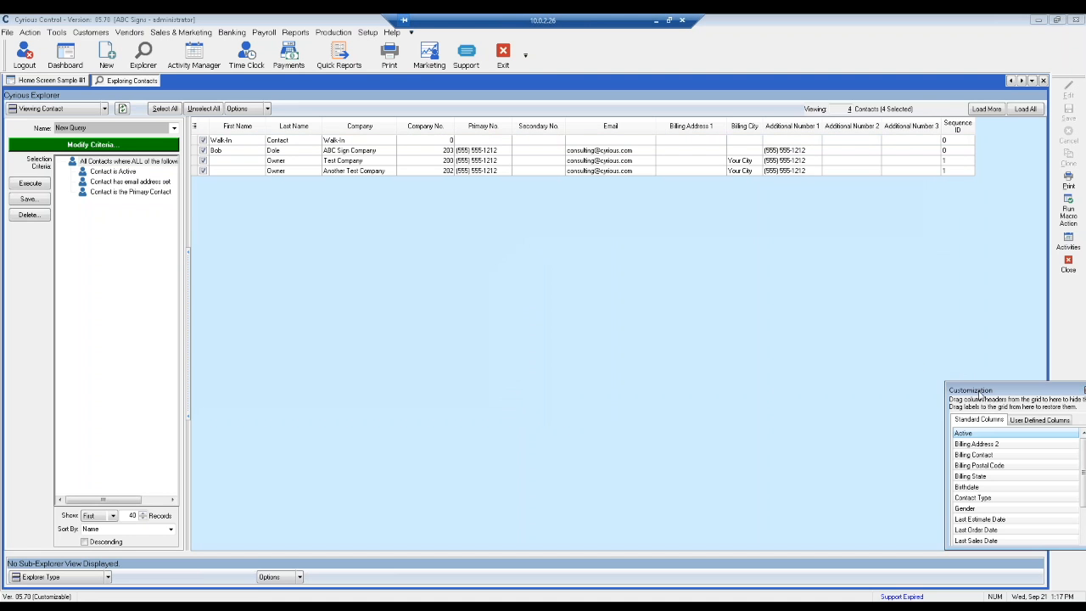
drag(977, 393, 584, 201)
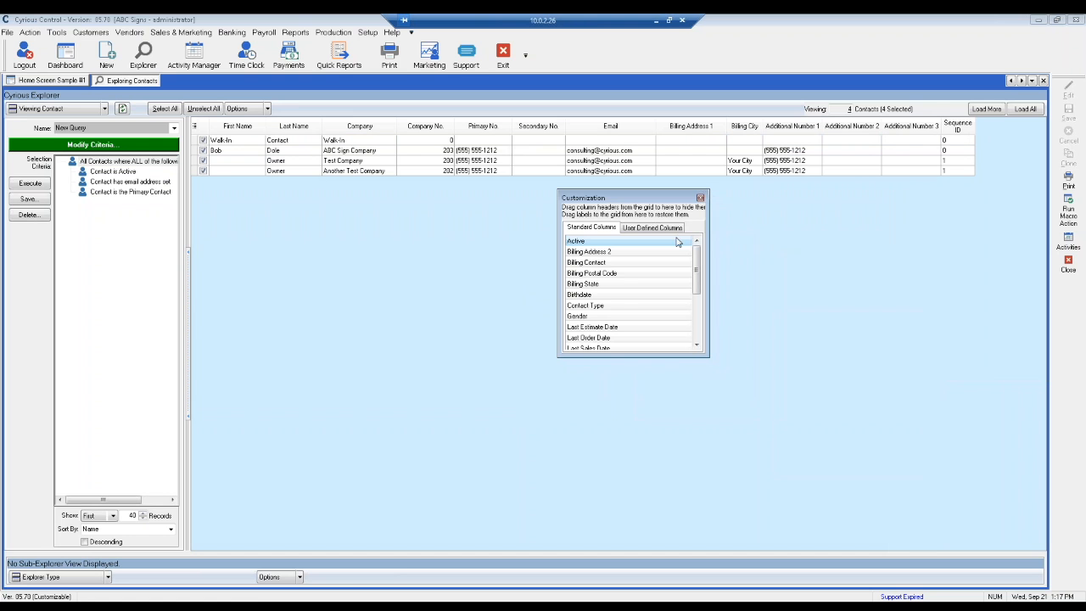
drag(696, 269, 693, 326)
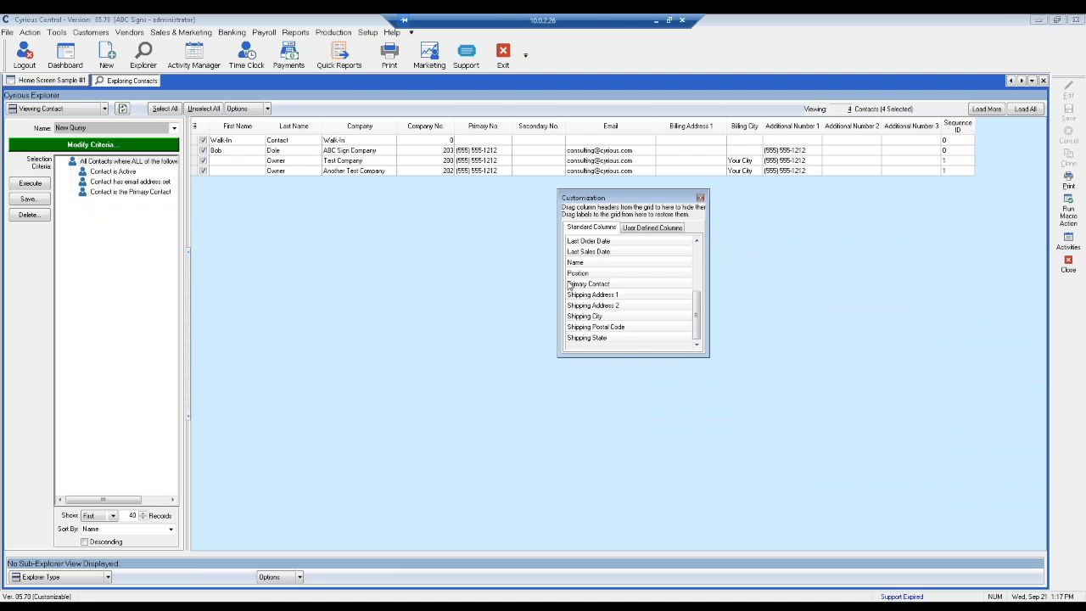
drag(576, 277, 336, 136)
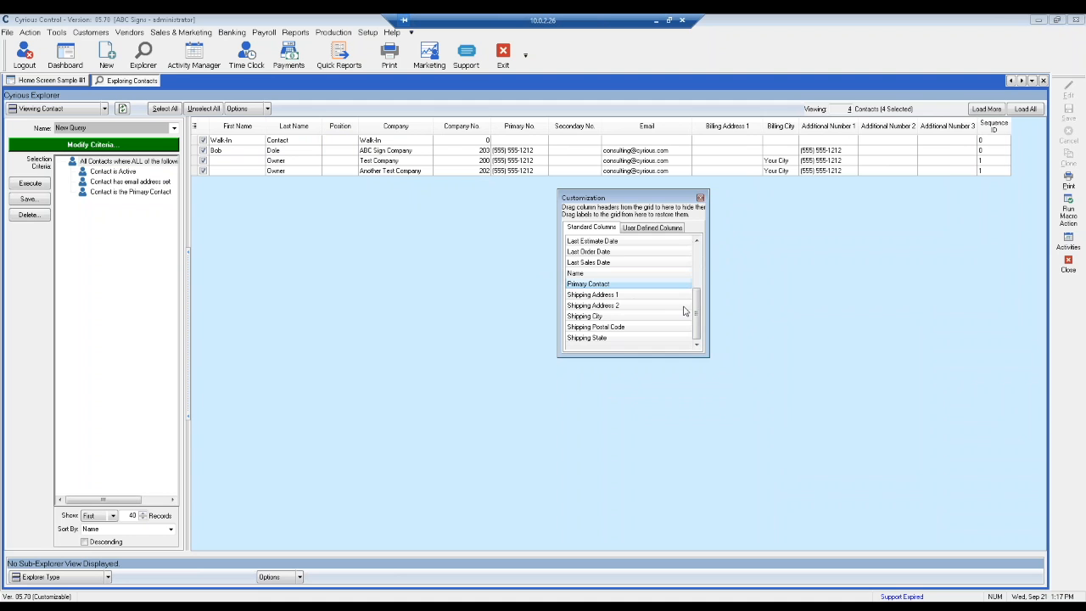
- Add the Billing State column after Billing City, and remove the Company No. and Sequence ID columns from the contact grid
drag(696, 315, 688, 245)
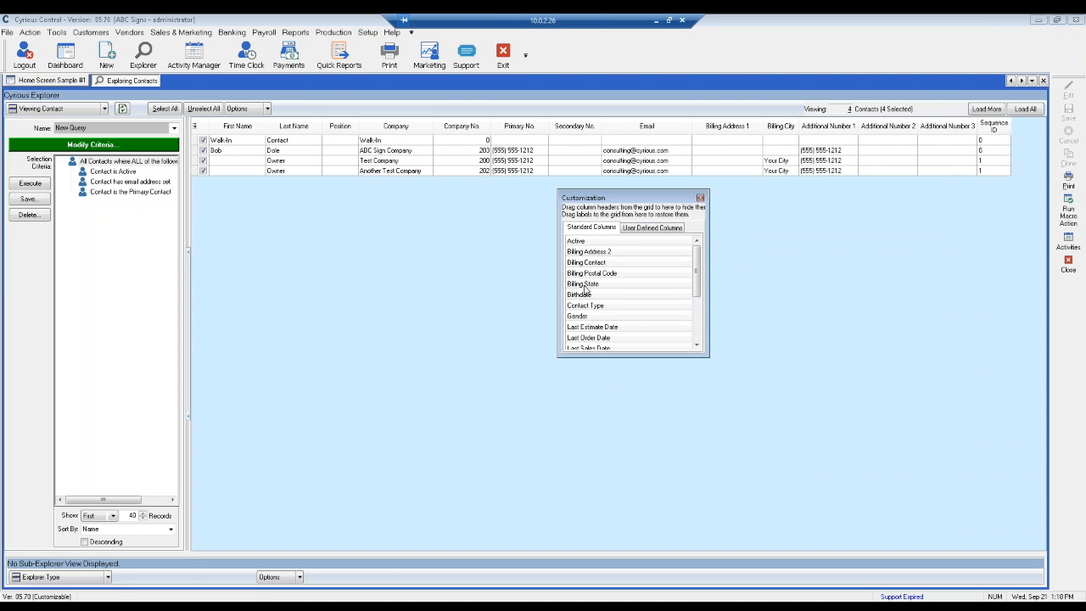
drag(582, 289, 776, 146)
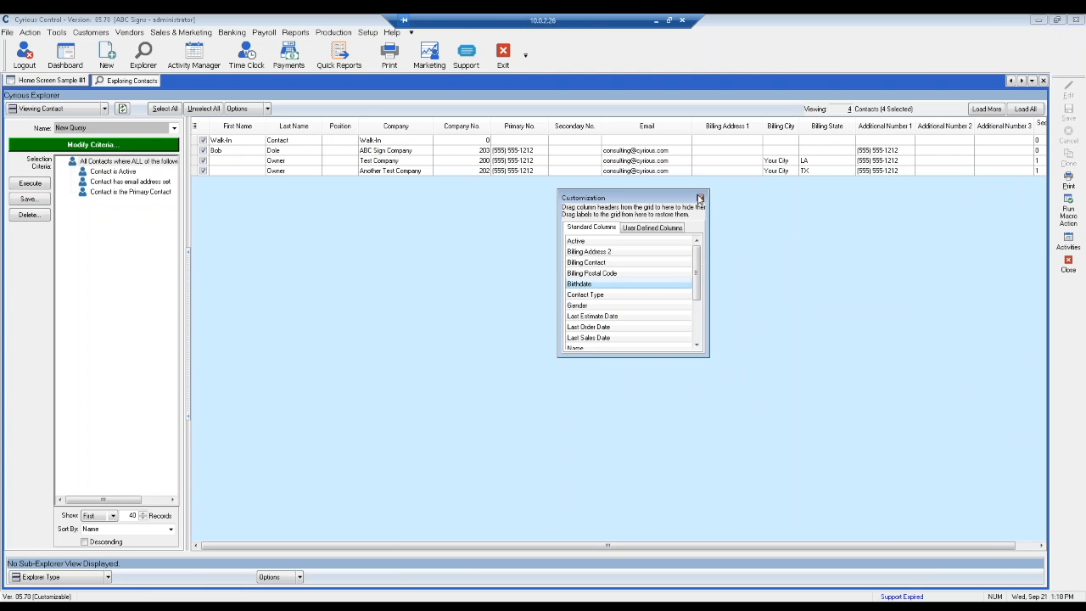
click(700, 198)
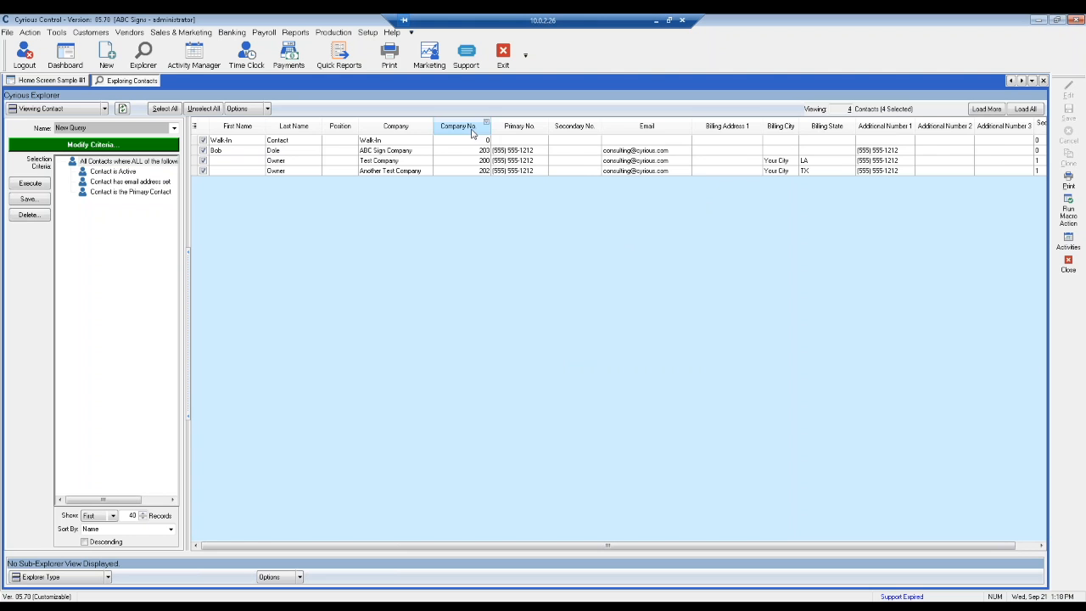
drag(473, 134, 467, 261)
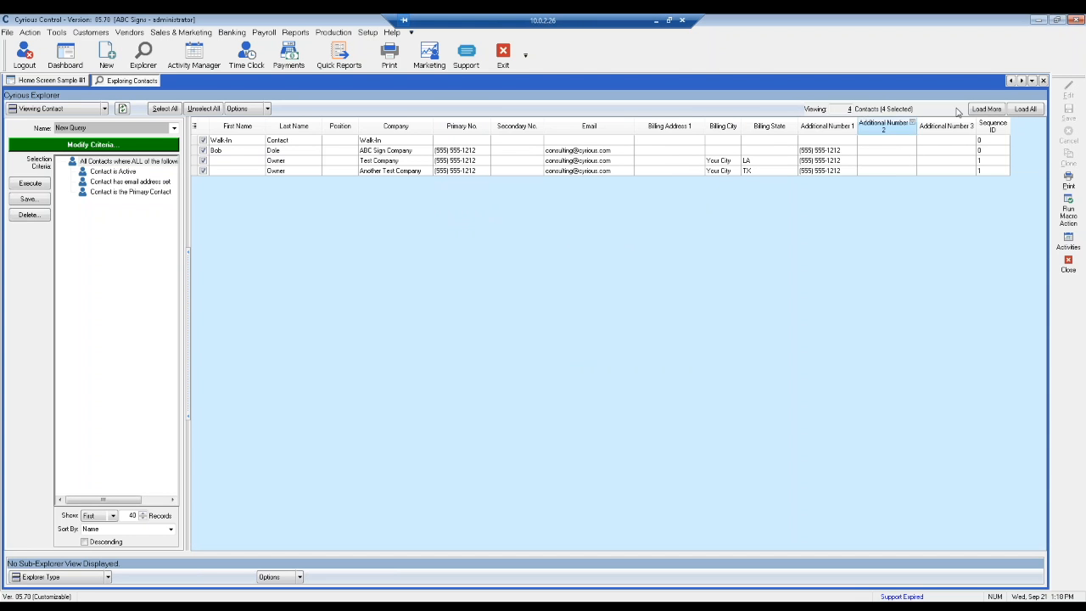
drag(986, 124, 987, 239)
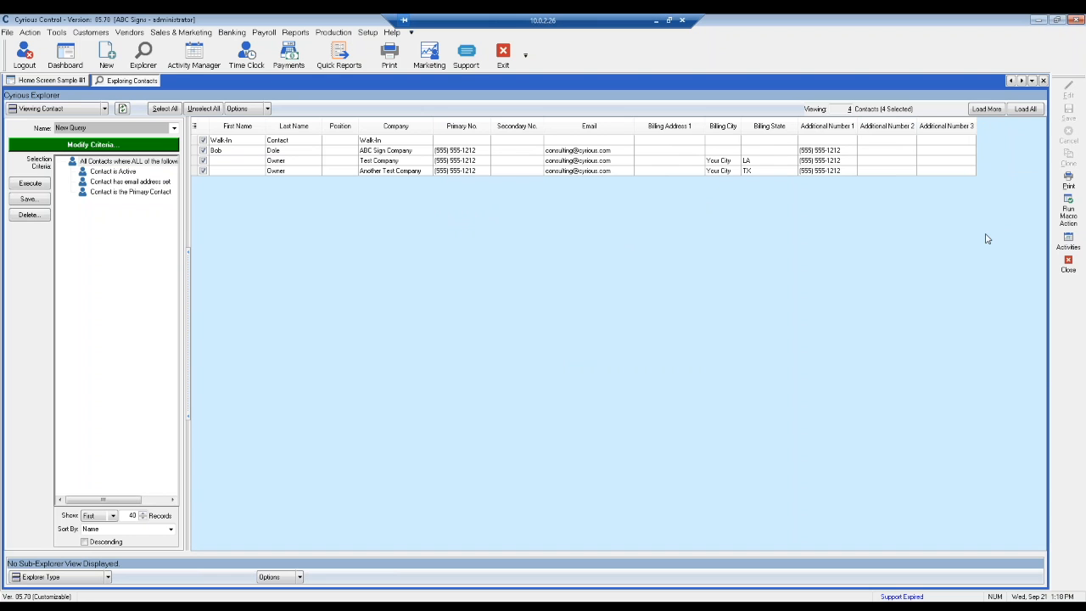
- Export the contact grid as an Excel file with the View export type and dismiss the completion message
right_click(327, 221)
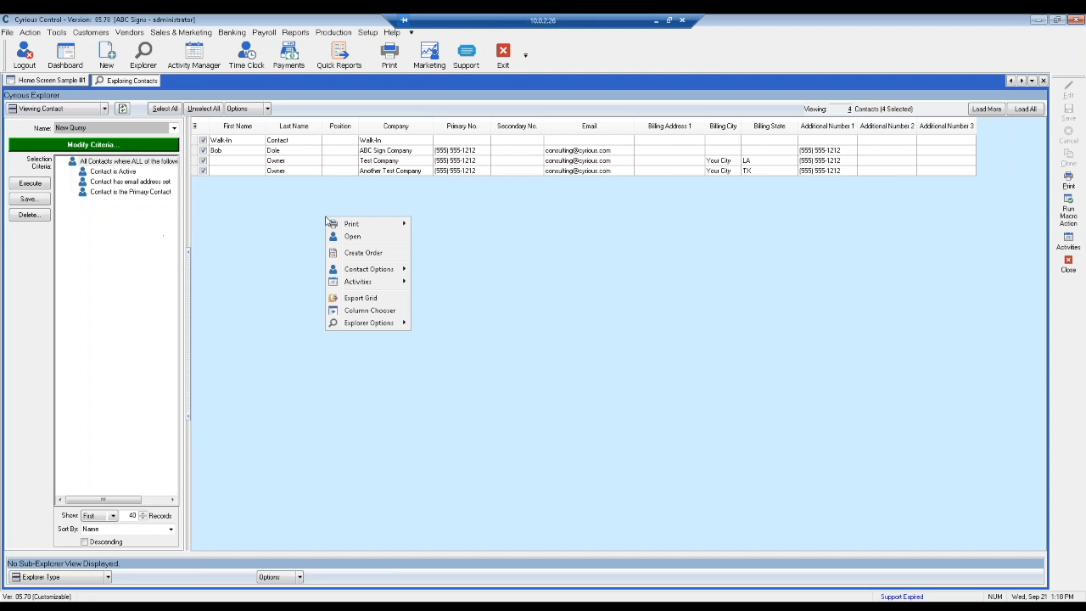
click(358, 300)
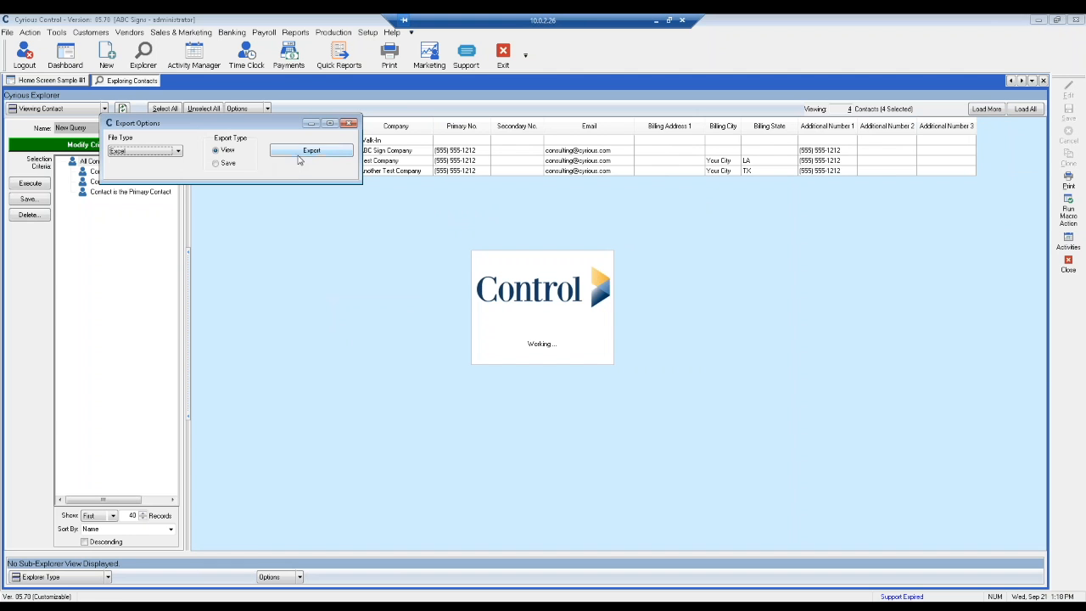
click(178, 151)
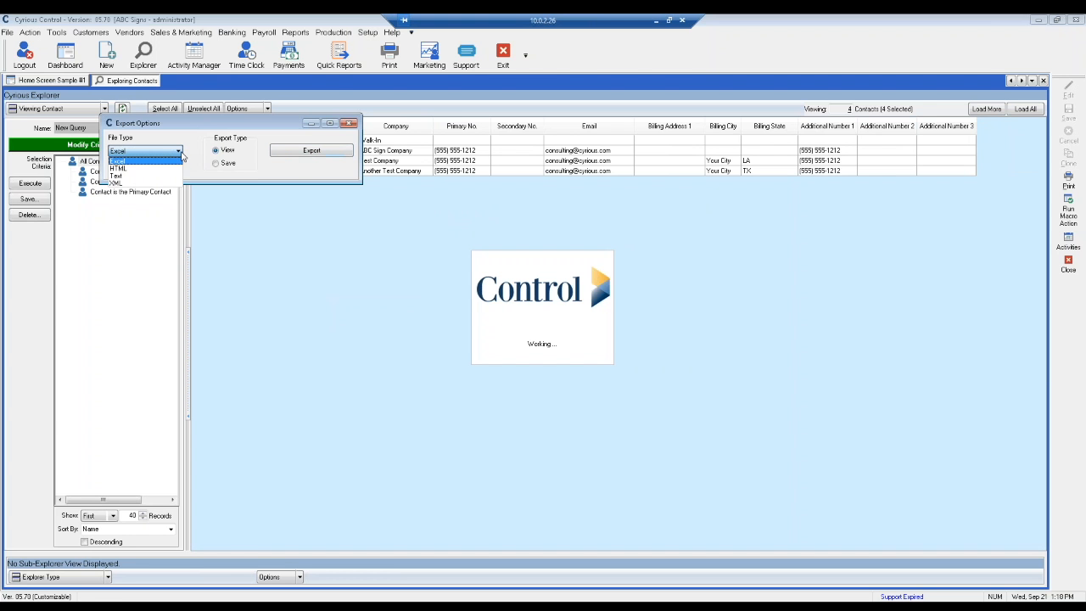
click(174, 160)
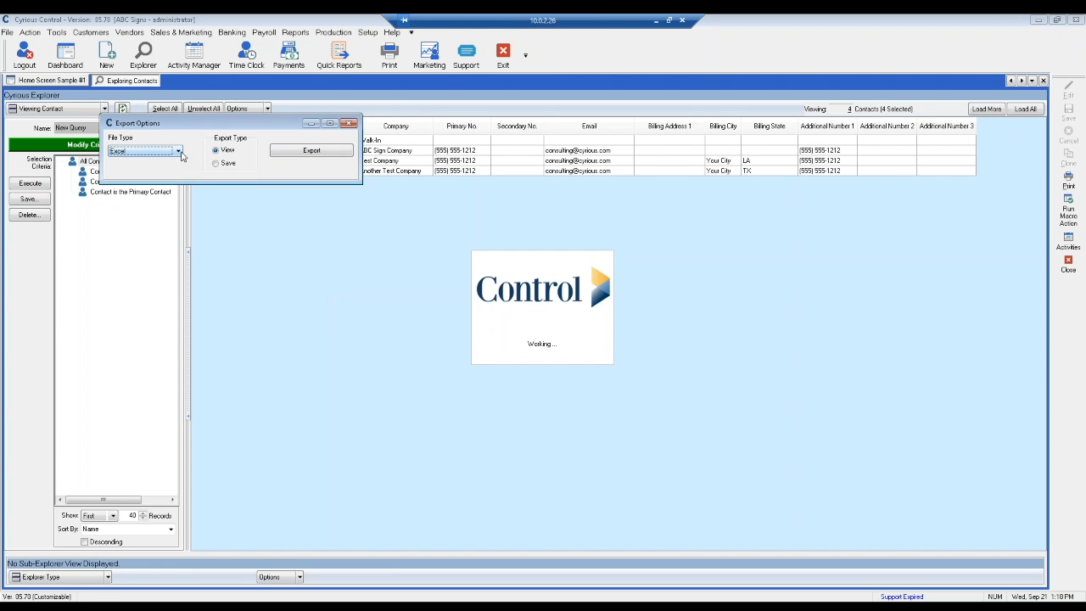
click(290, 152)
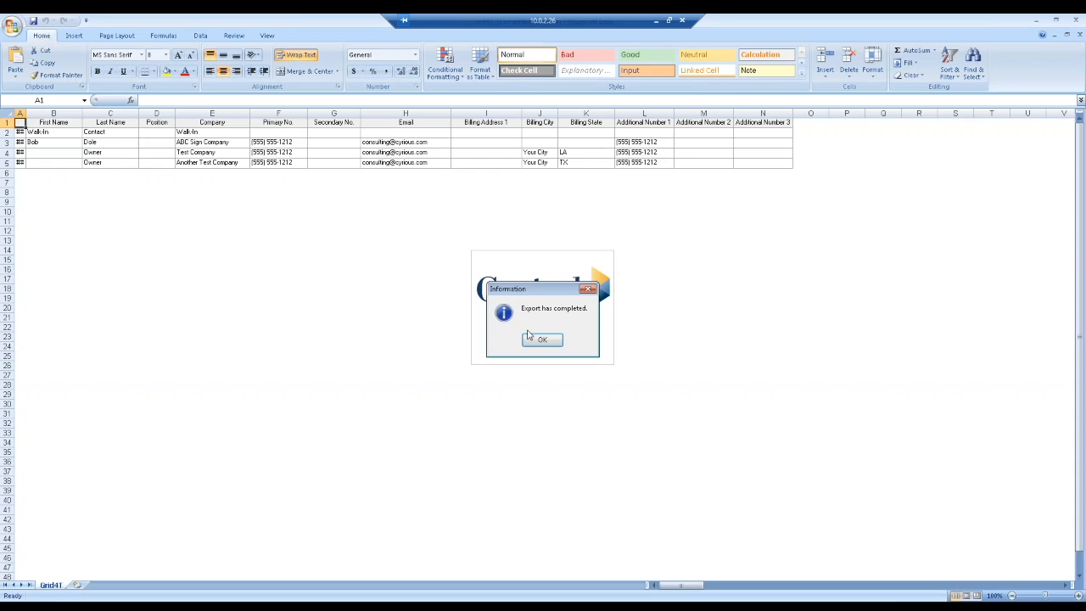
click(536, 338)
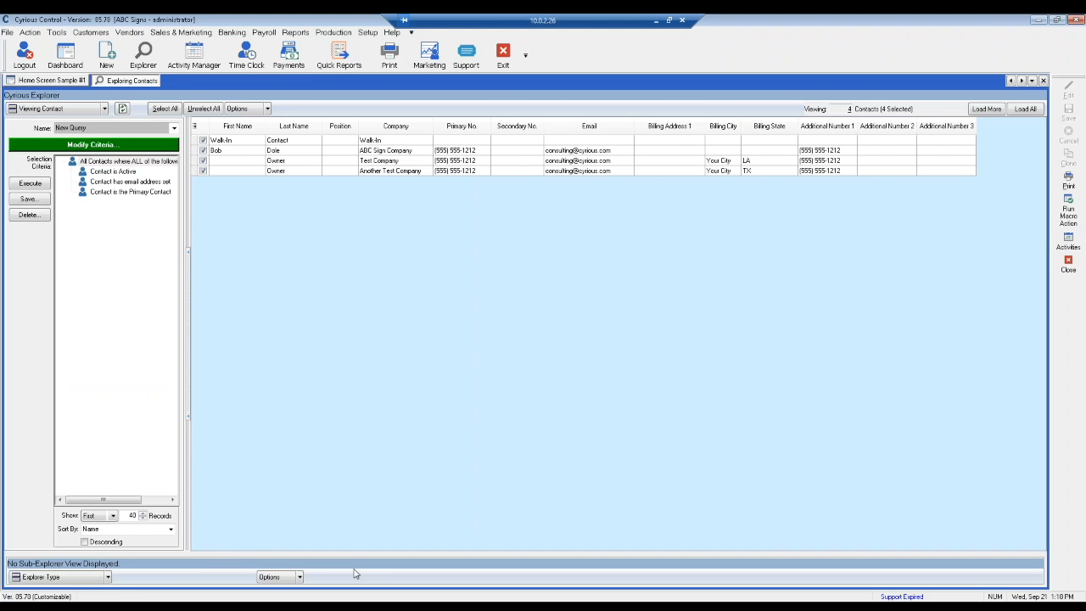
- Switch to the exported Excel sheet and copy the contact email addresses in cells H3 to H5
click(357, 606)
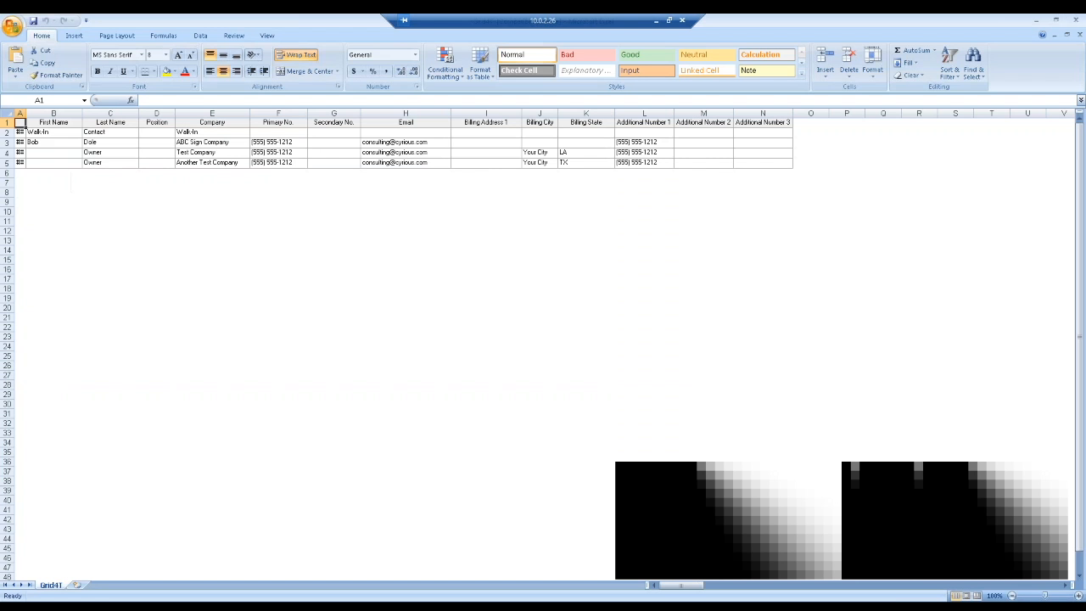
click(373, 145)
drag(374, 145, 373, 162)
key(ctrl+c)
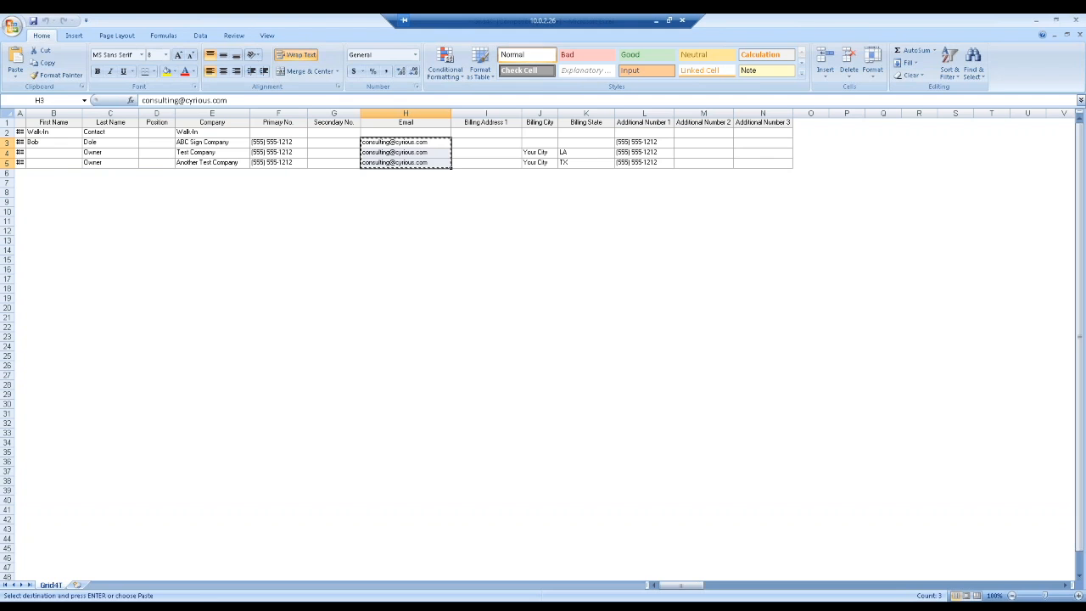
- Return to Cyrious Control, close the contact explorer, and open the company explorer
key(alt+Tab)
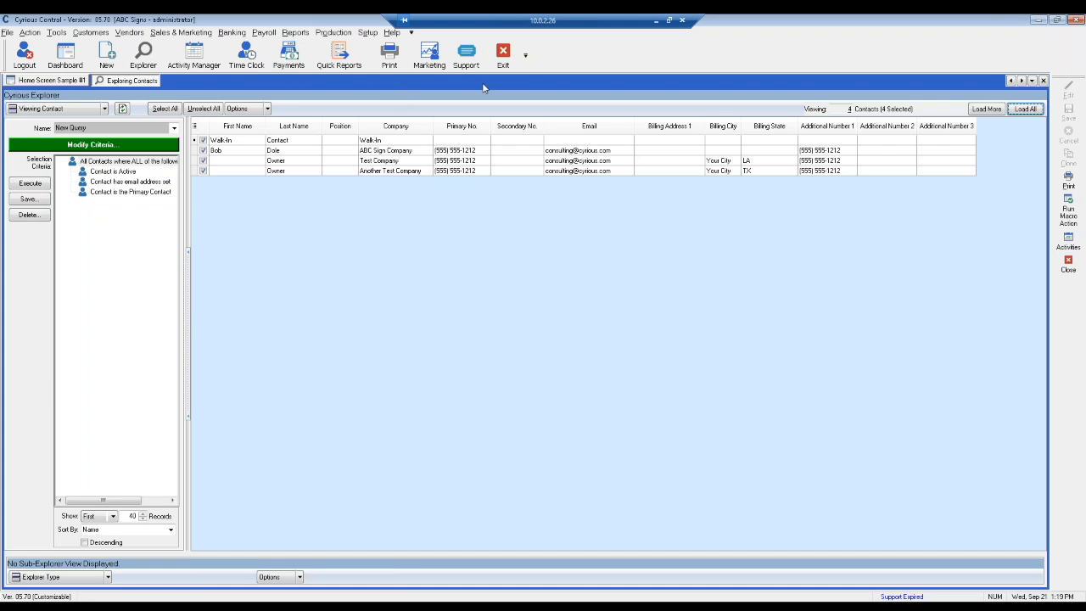
click(1043, 81)
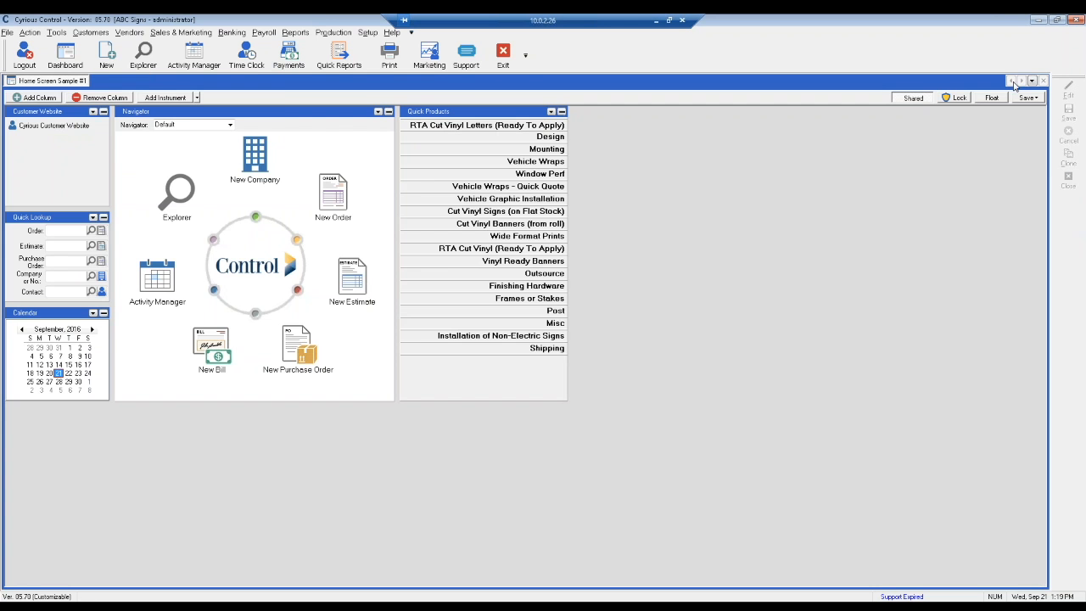
click(156, 56)
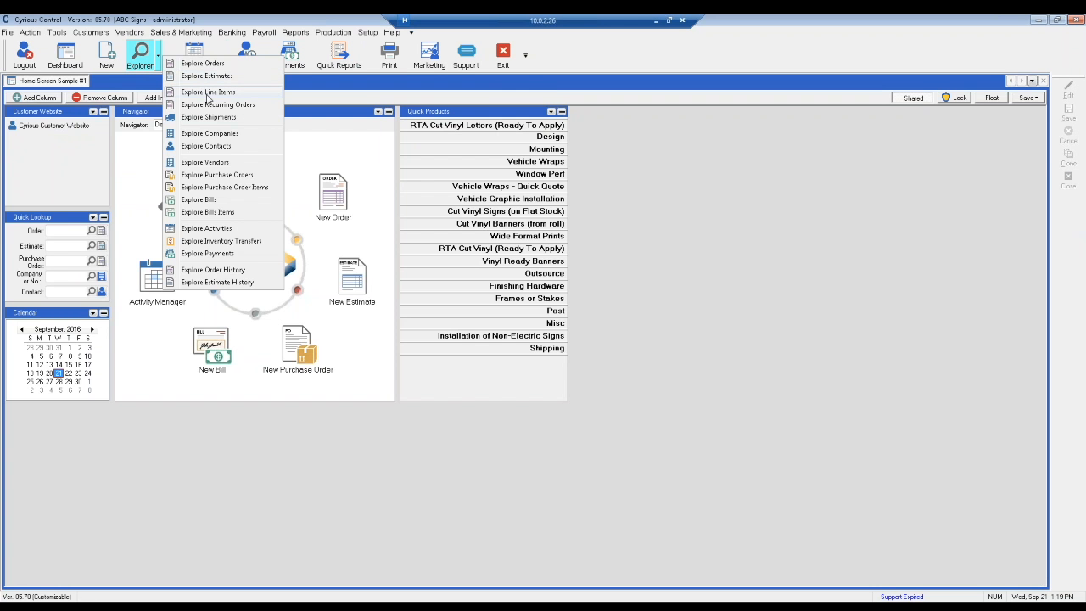
click(209, 133)
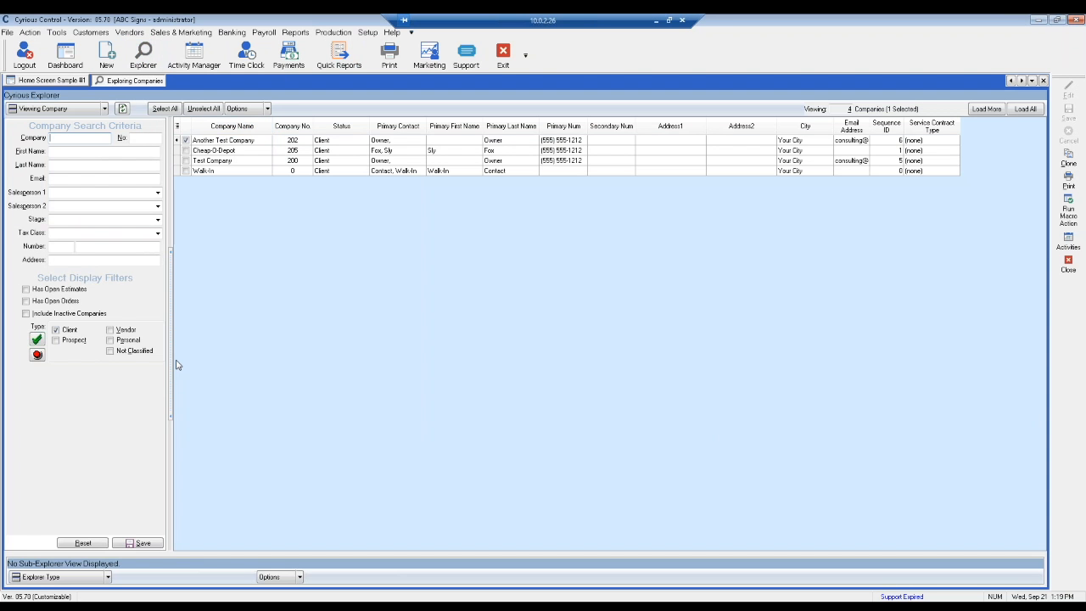
- Show the advanced criteria selection for companies and clear all default conditions in an enlarged criteria window
click(236, 107)
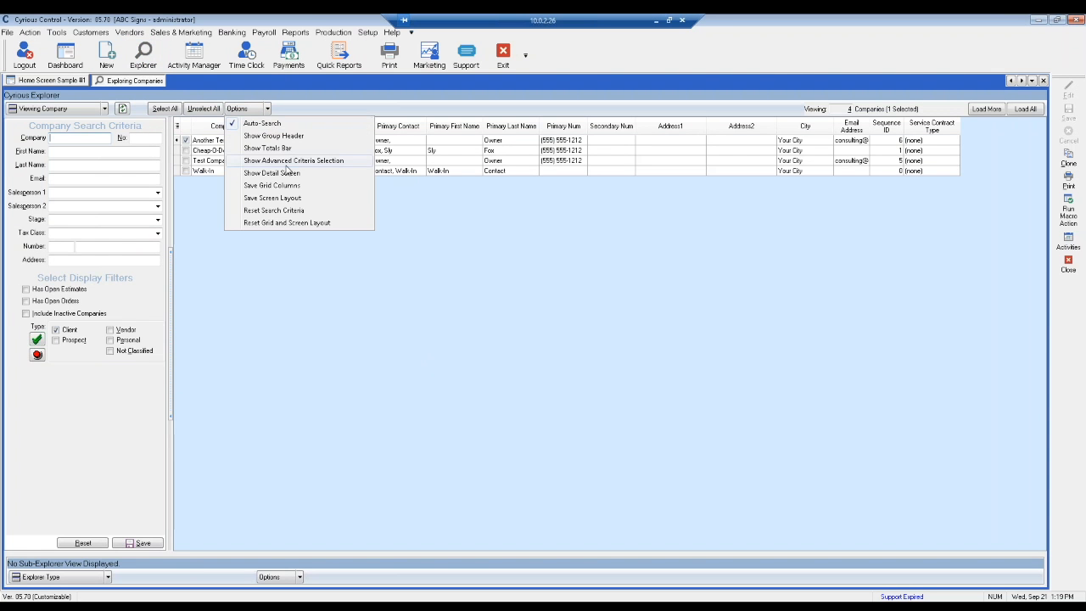
click(287, 162)
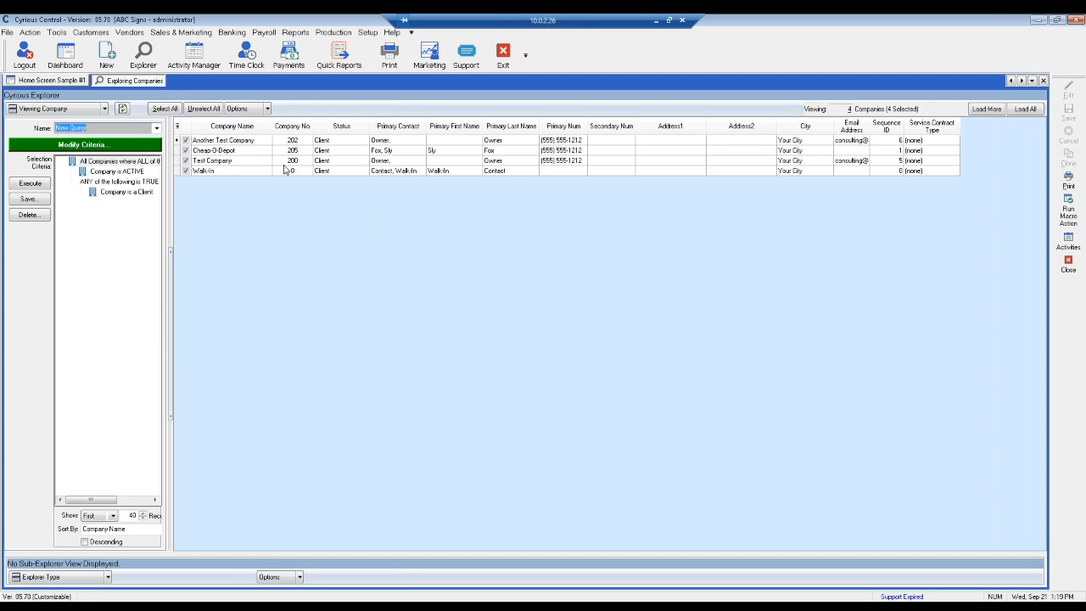
click(68, 148)
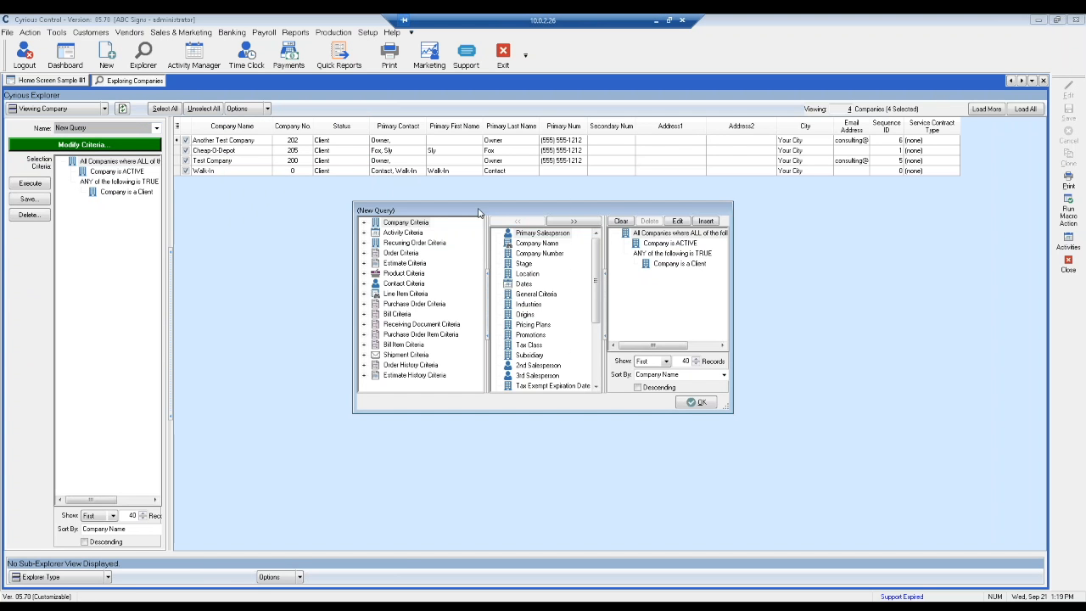
drag(478, 212, 285, 139)
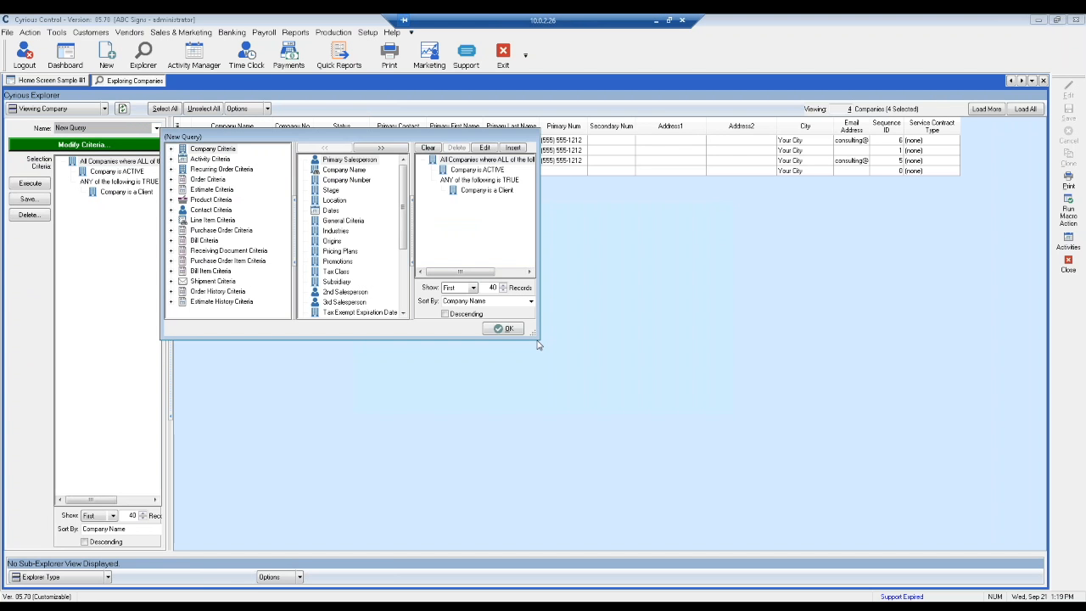
drag(538, 345, 696, 477)
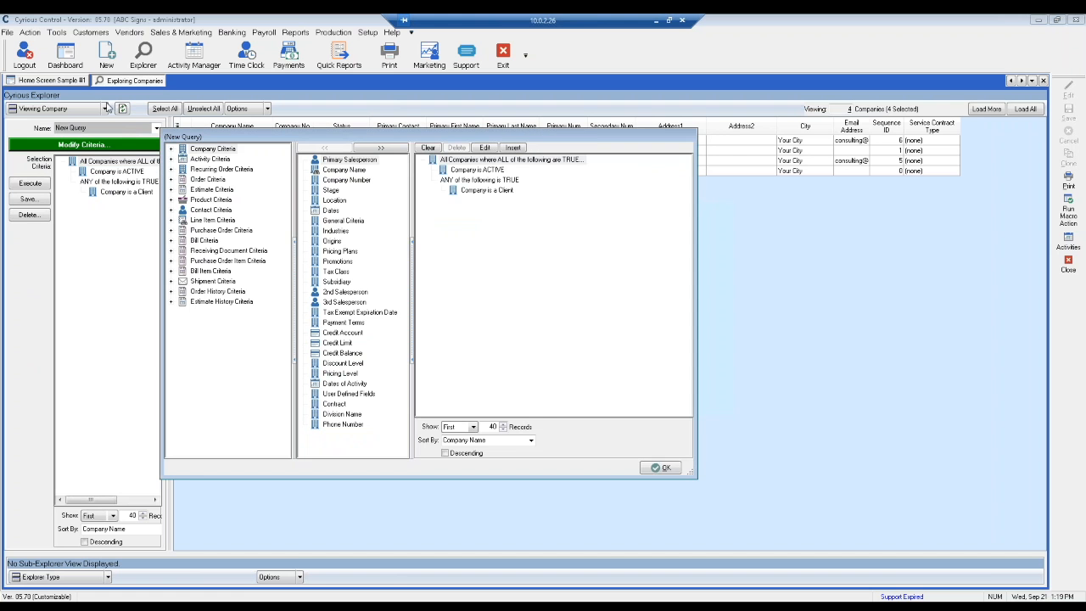
click(428, 147)
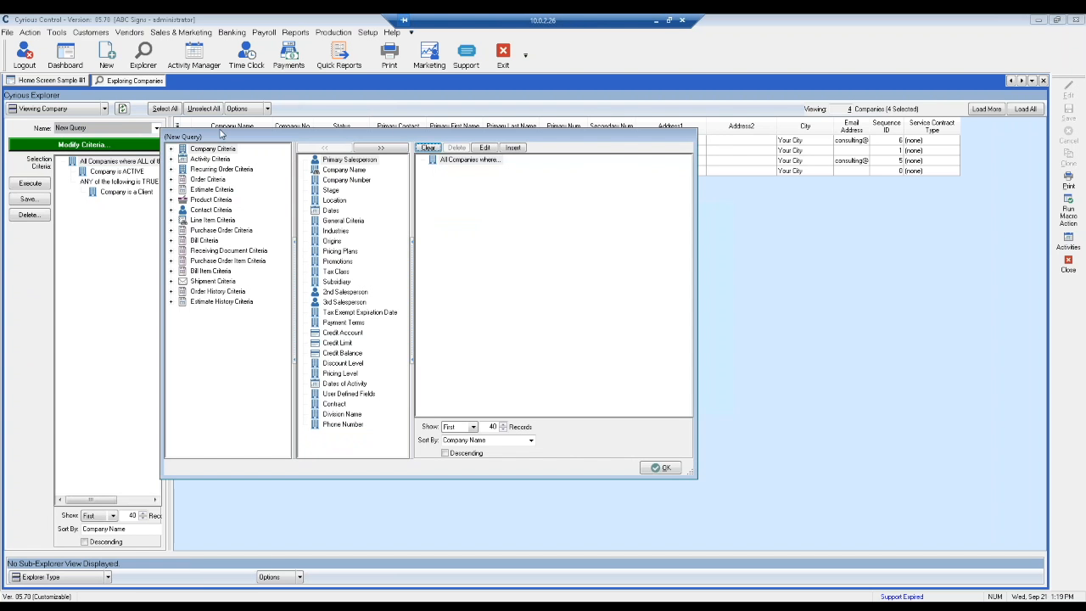
- Add the order sales amount condition "Order Sub-Total (Pre-Tax)" total is greater than 0.01 to the company query
click(172, 181)
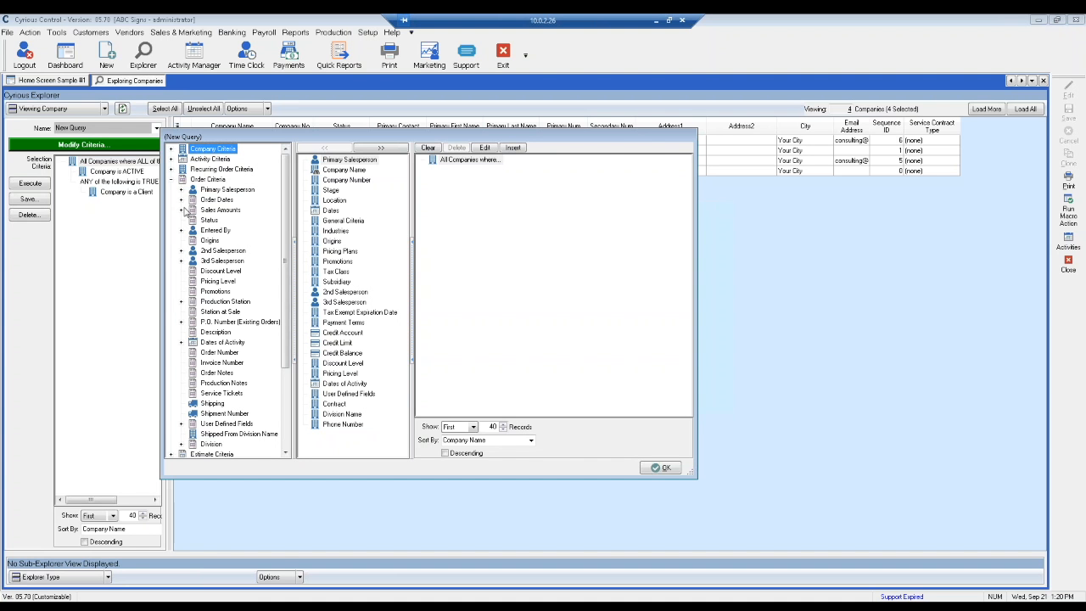
click(181, 210)
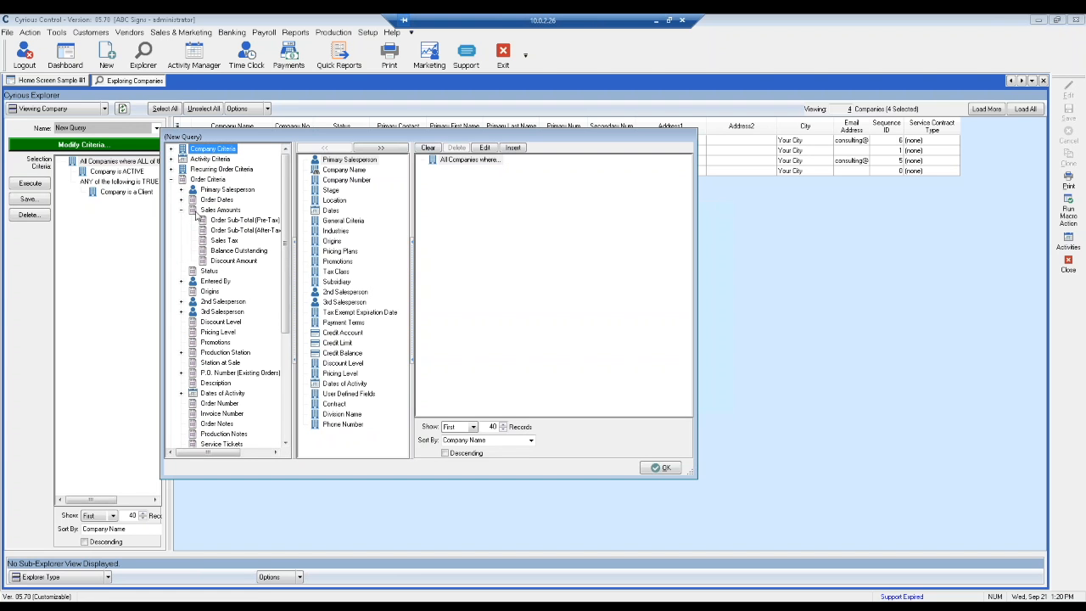
click(238, 222)
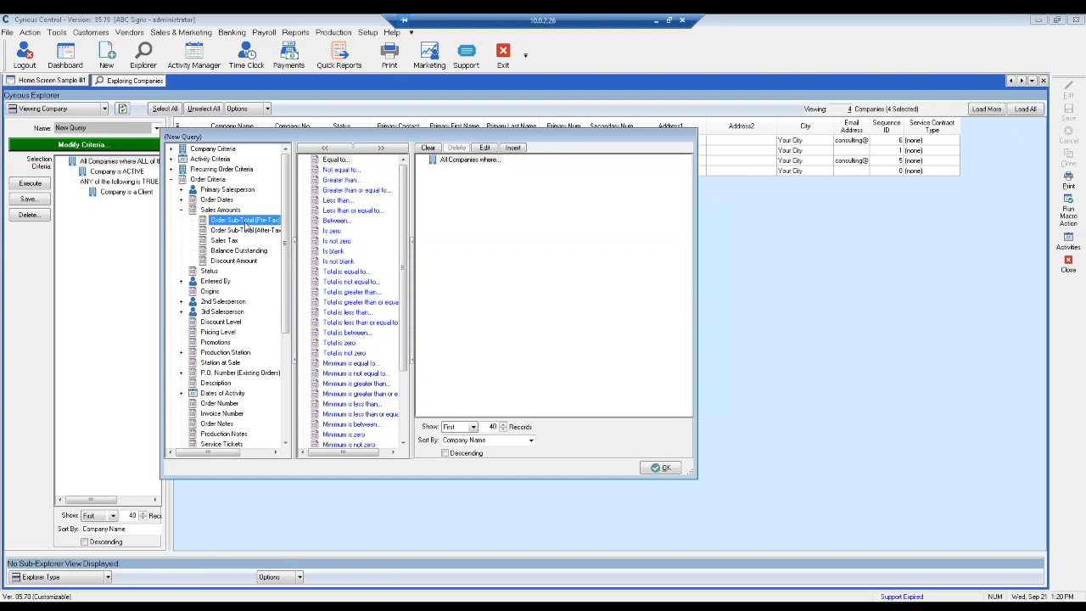
double_click(339, 294)
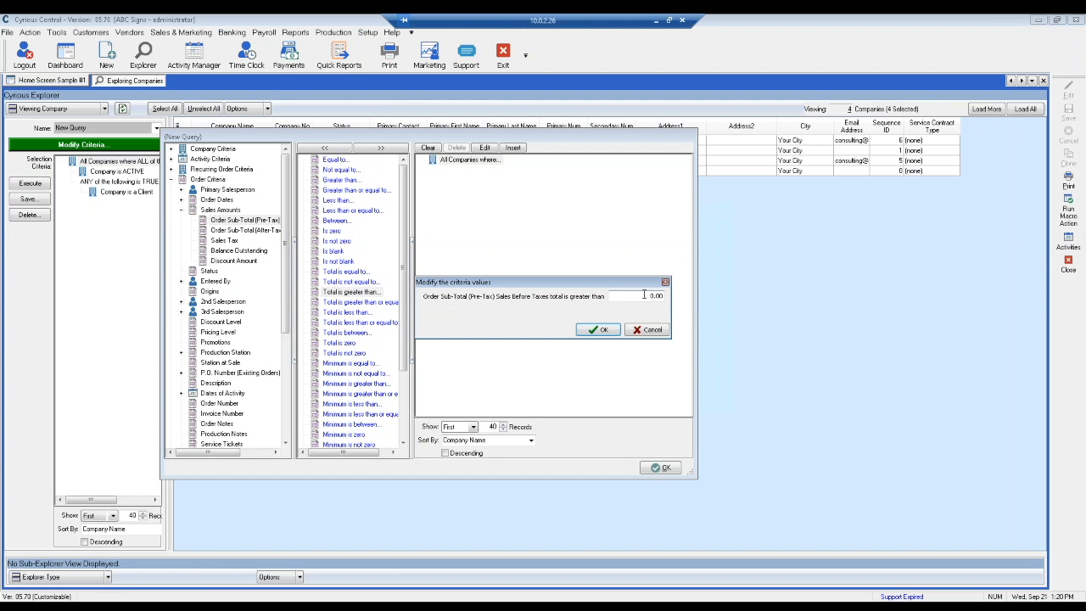
drag(645, 296, 738, 307)
text(.01)
key(Return)
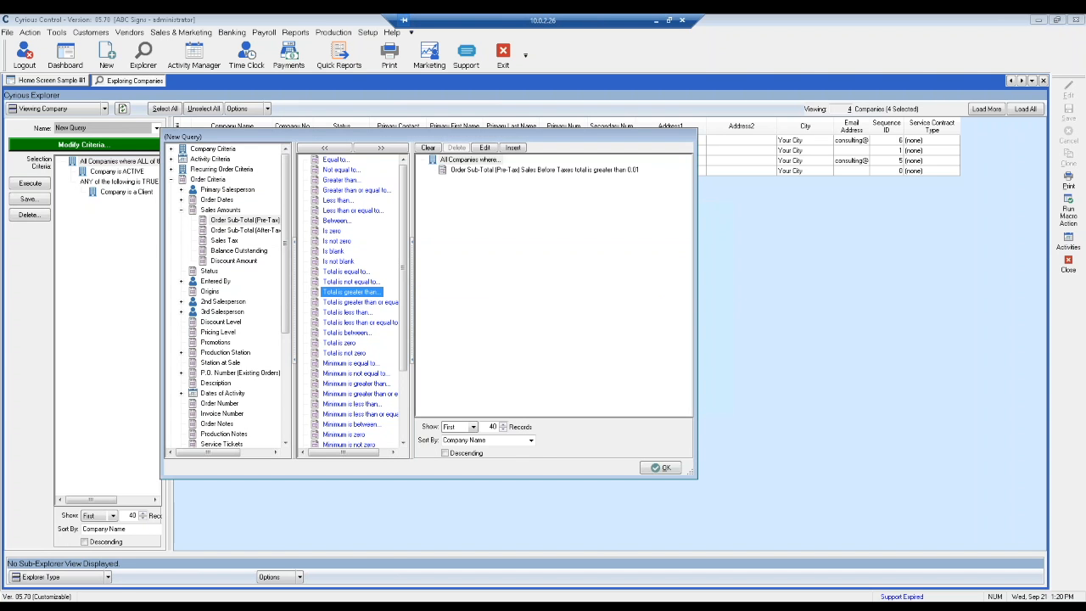
- Accept the criteria, run the company query, and sort the results by order sub-total in descending order
click(664, 468)
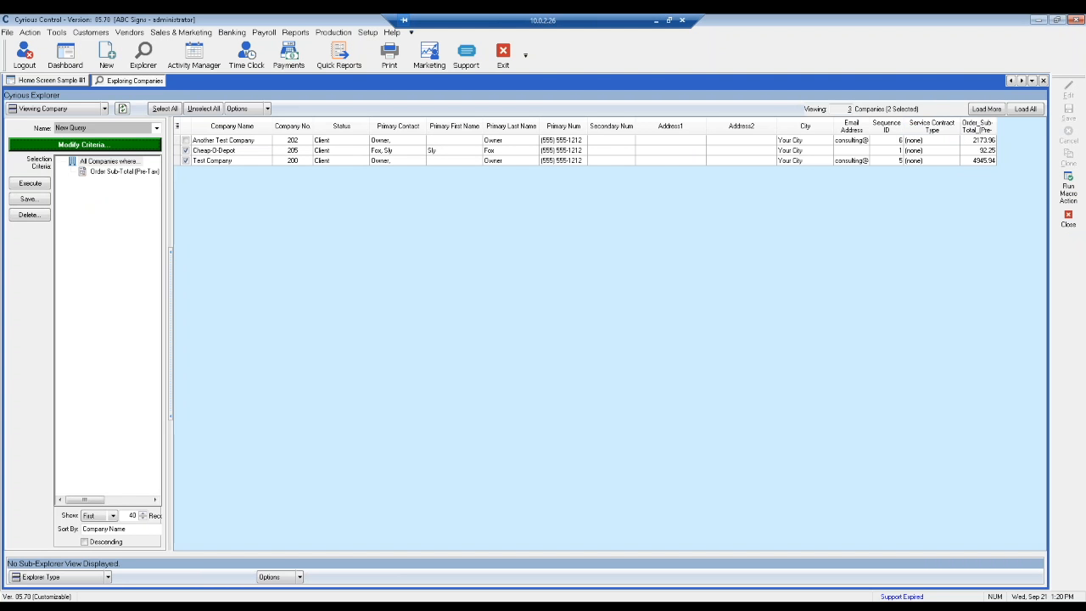
click(978, 127)
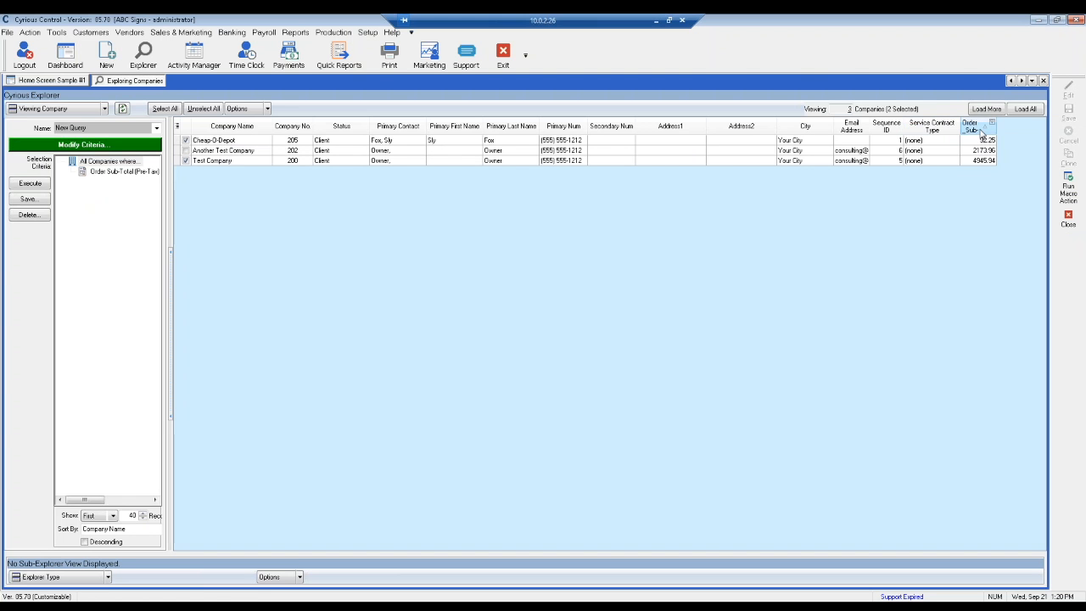
click(980, 129)
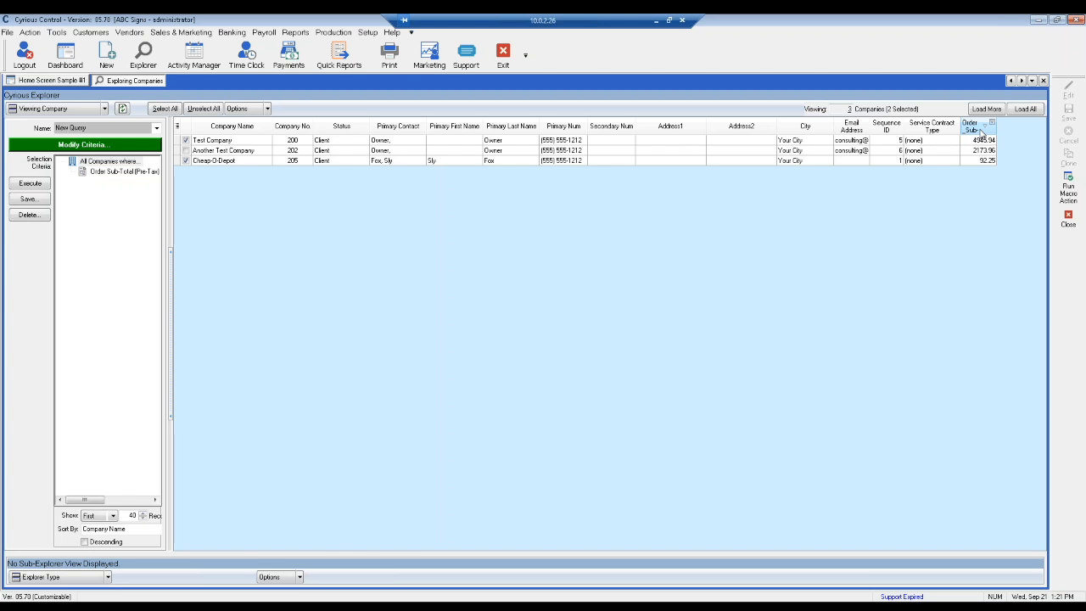
click(840, 110)
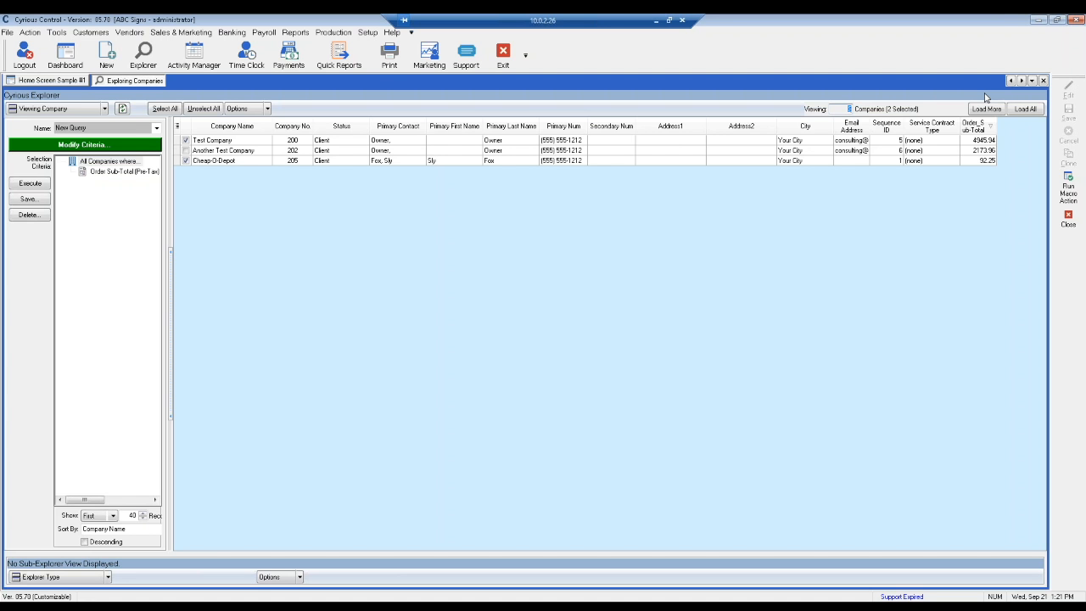
- Add the order date condition "Order Placed Date" is This Year to the company query and refresh the results
click(51, 146)
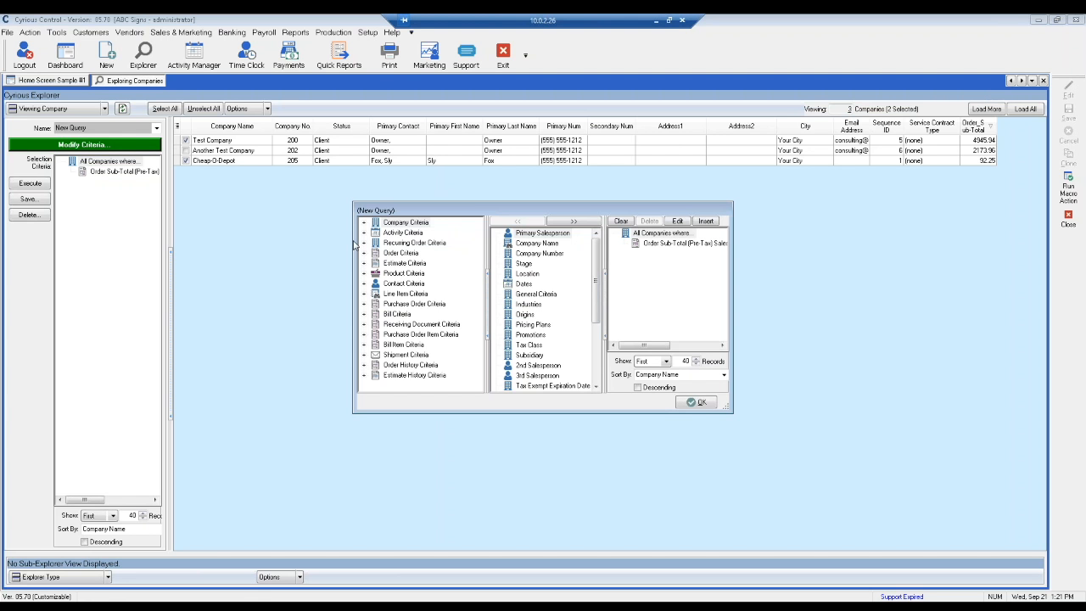
click(676, 246)
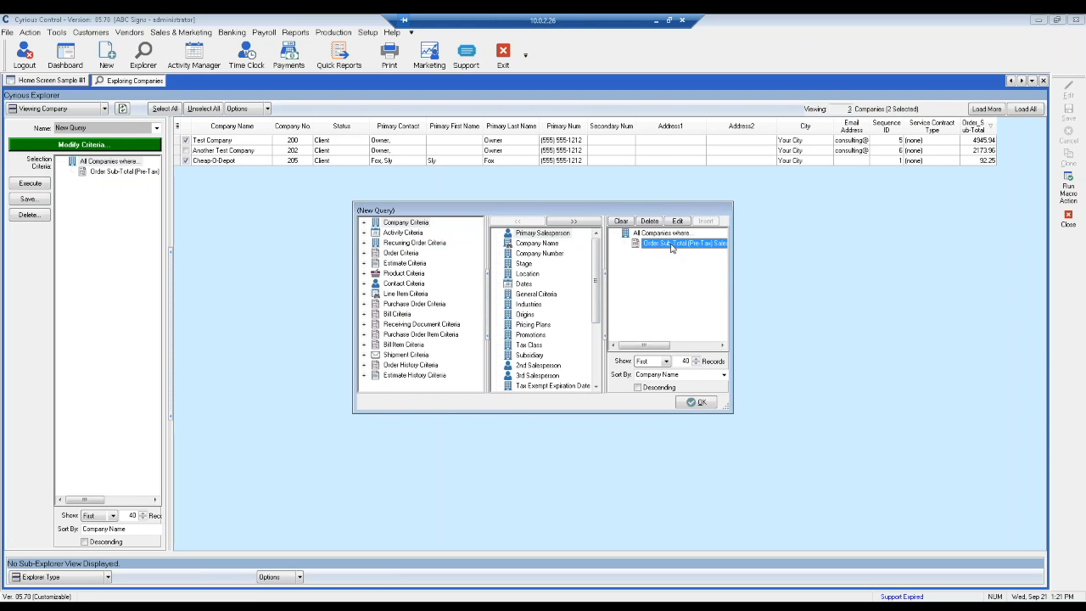
click(364, 254)
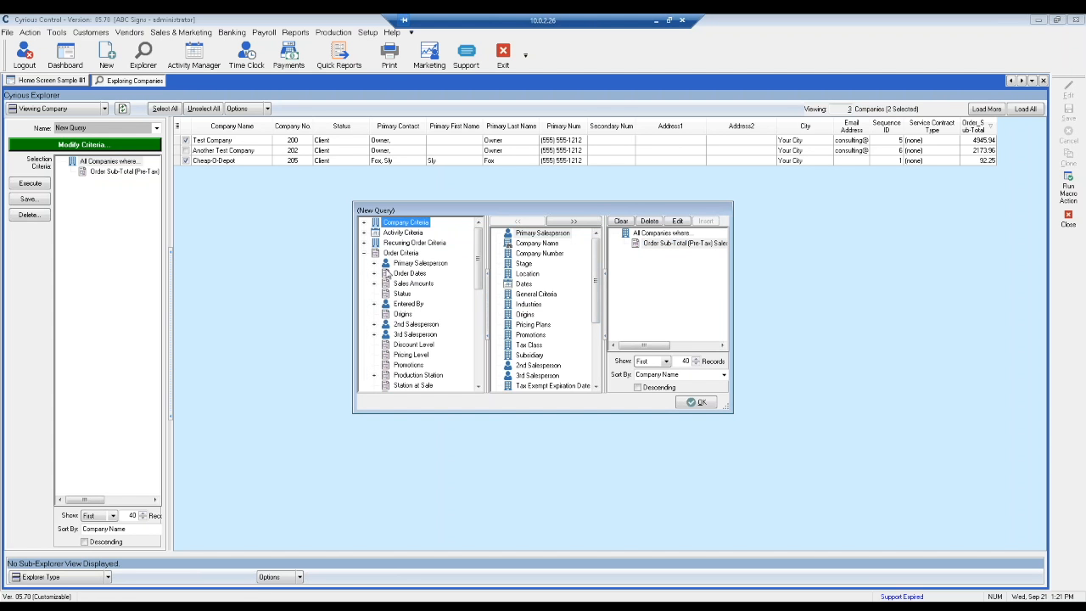
click(374, 273)
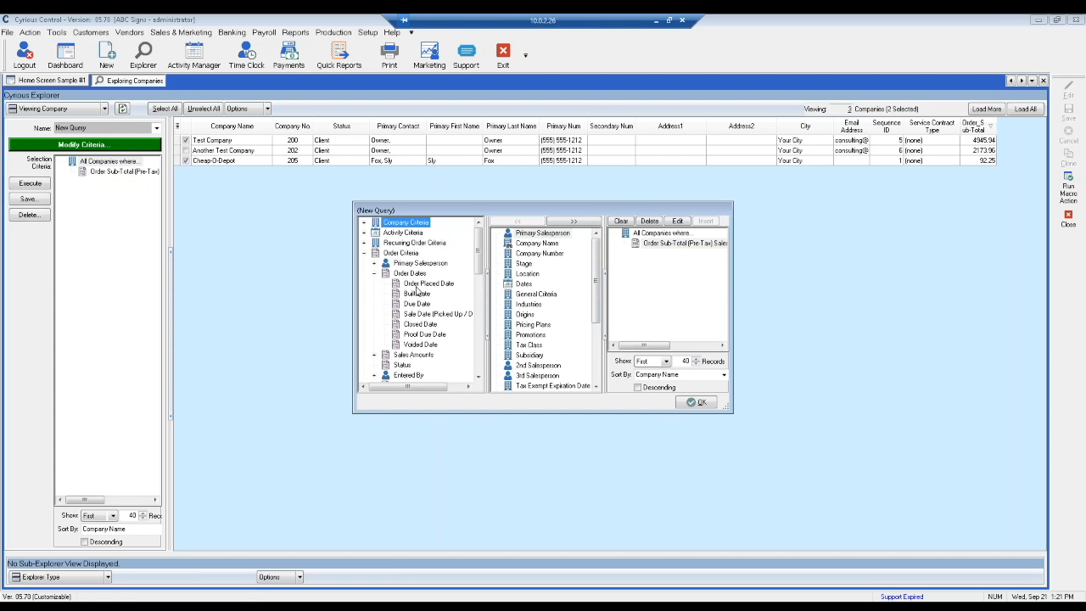
click(416, 285)
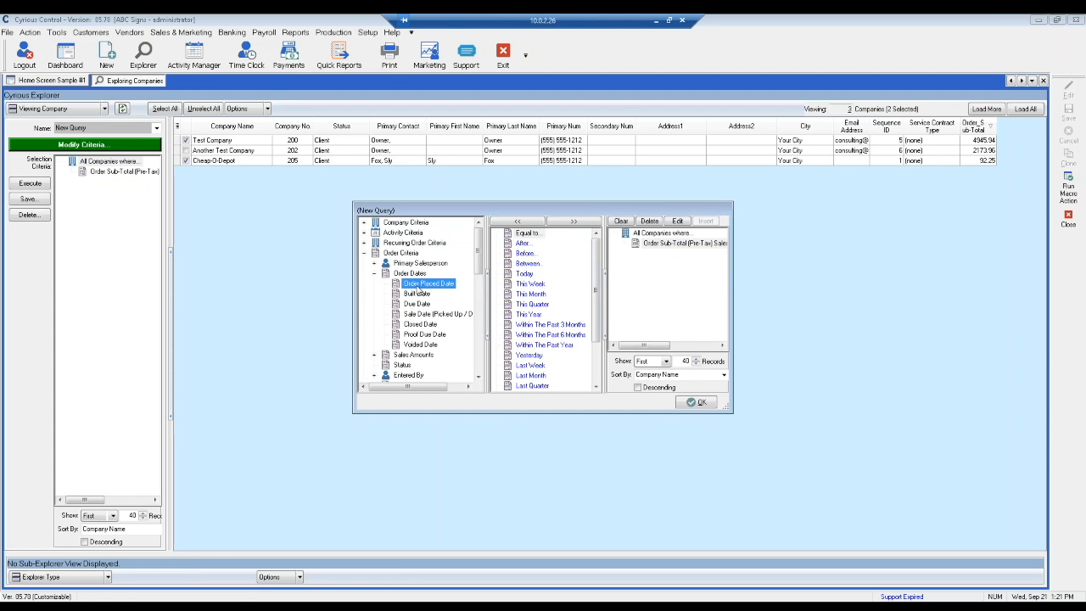
double_click(540, 321)
click(698, 402)
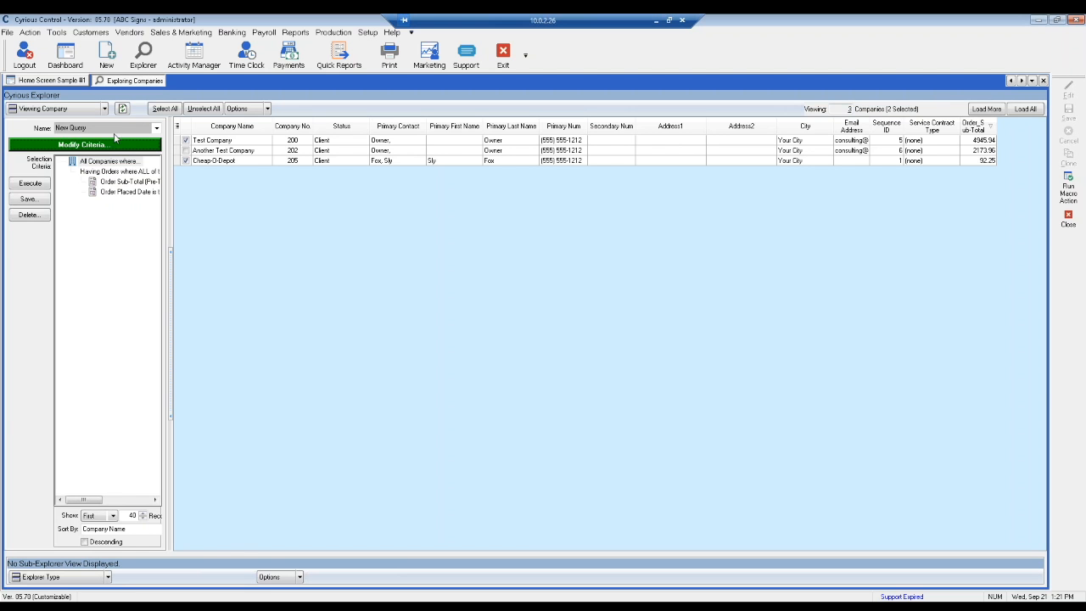
click(123, 110)
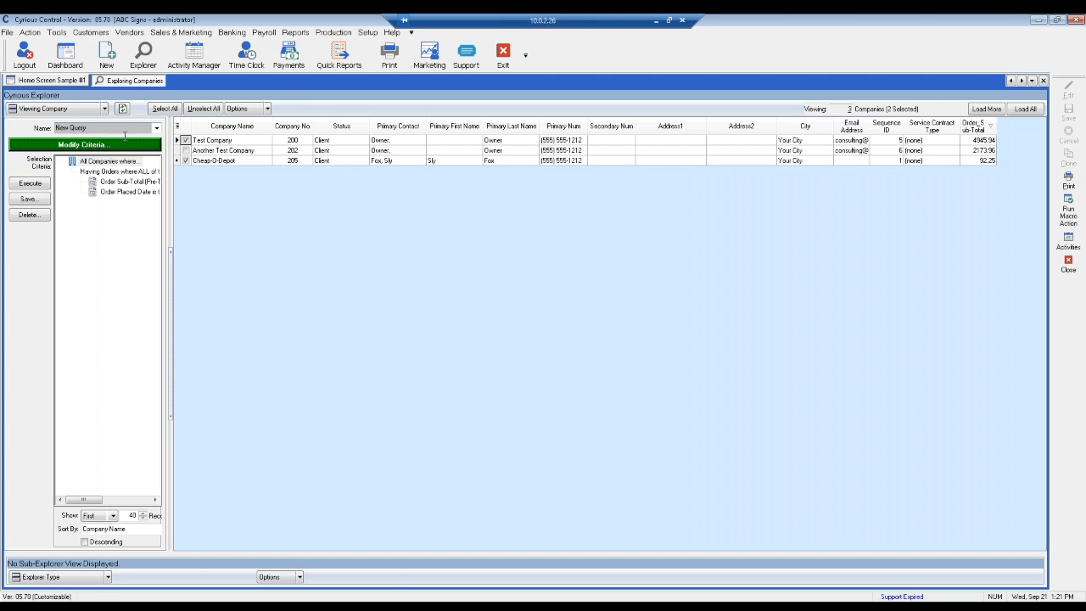
- Replace the order date condition in the company query with "Order Placed Date" is This Month and refresh the results
click(117, 146)
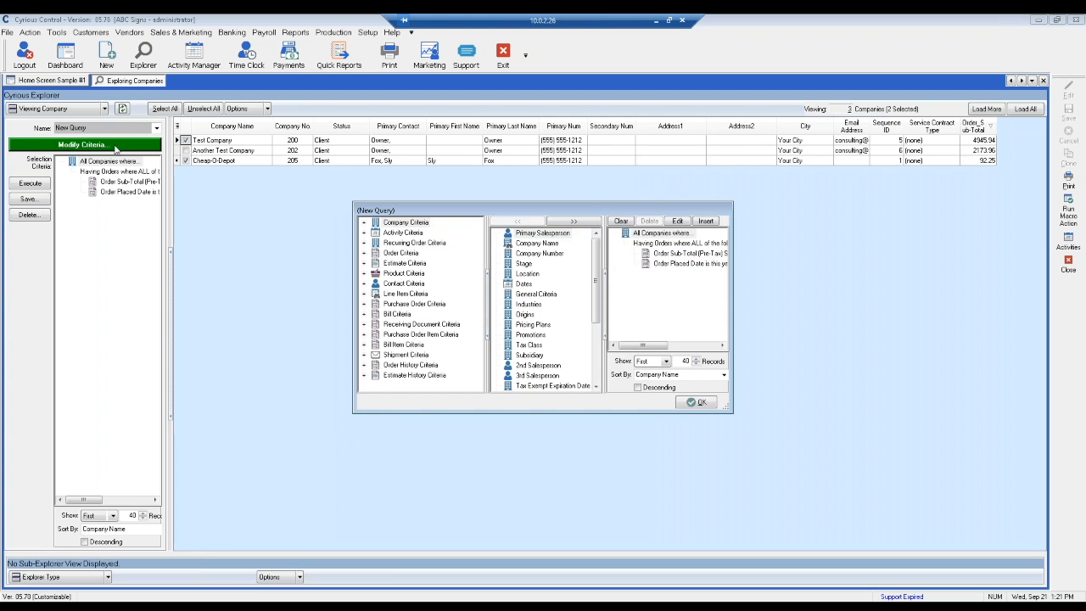
click(669, 264)
click(650, 221)
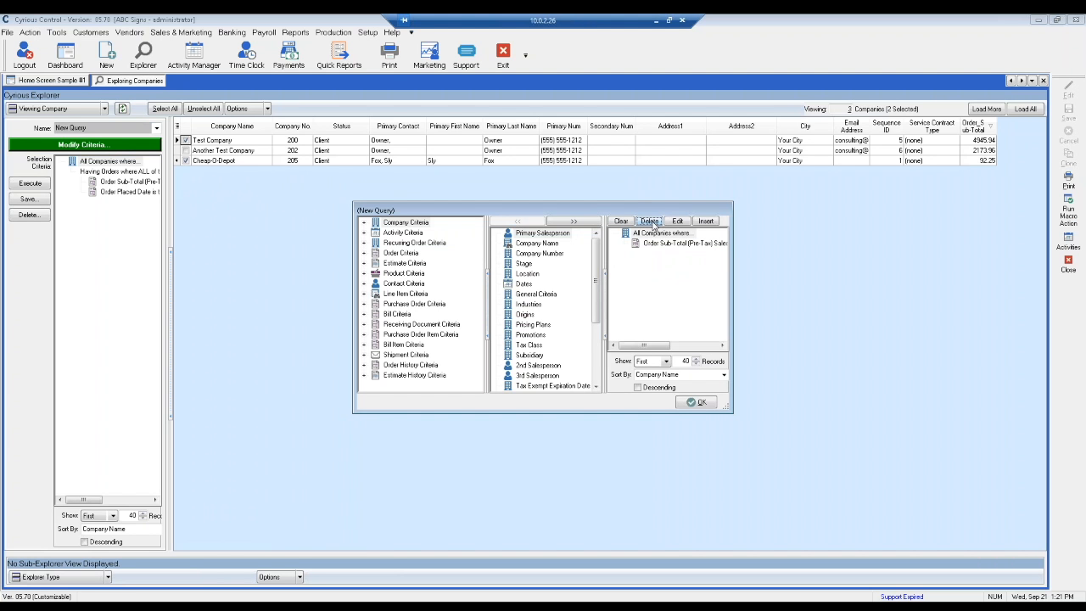
click(364, 253)
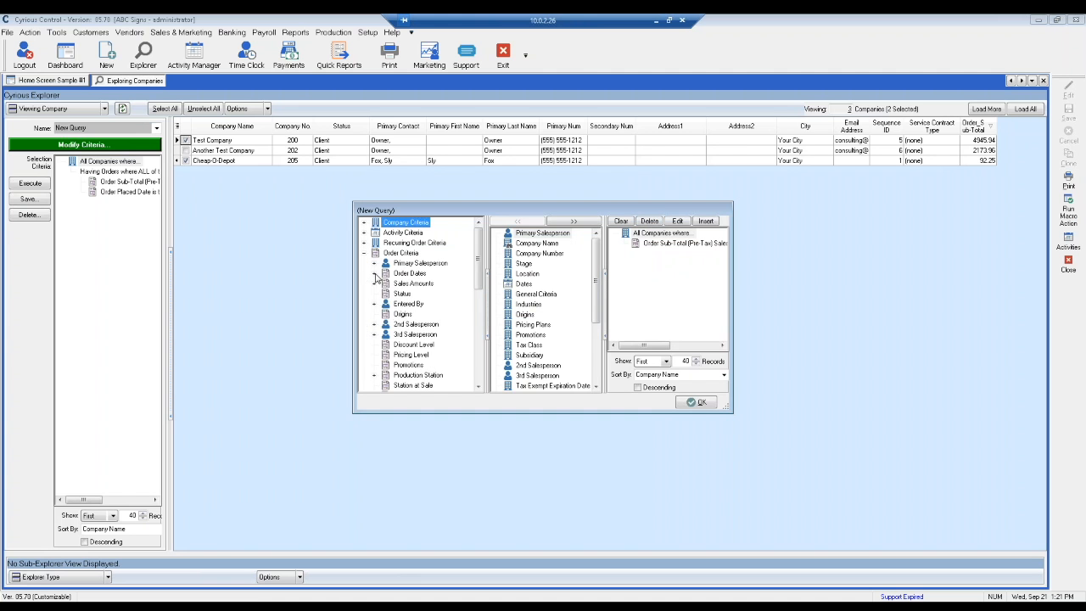
click(374, 273)
click(422, 284)
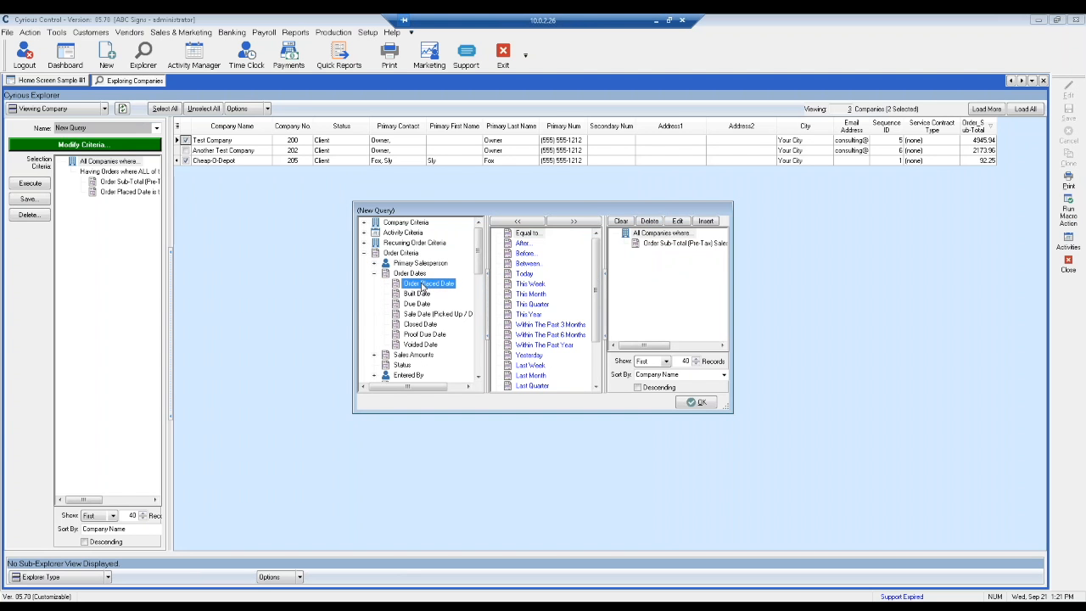
double_click(531, 294)
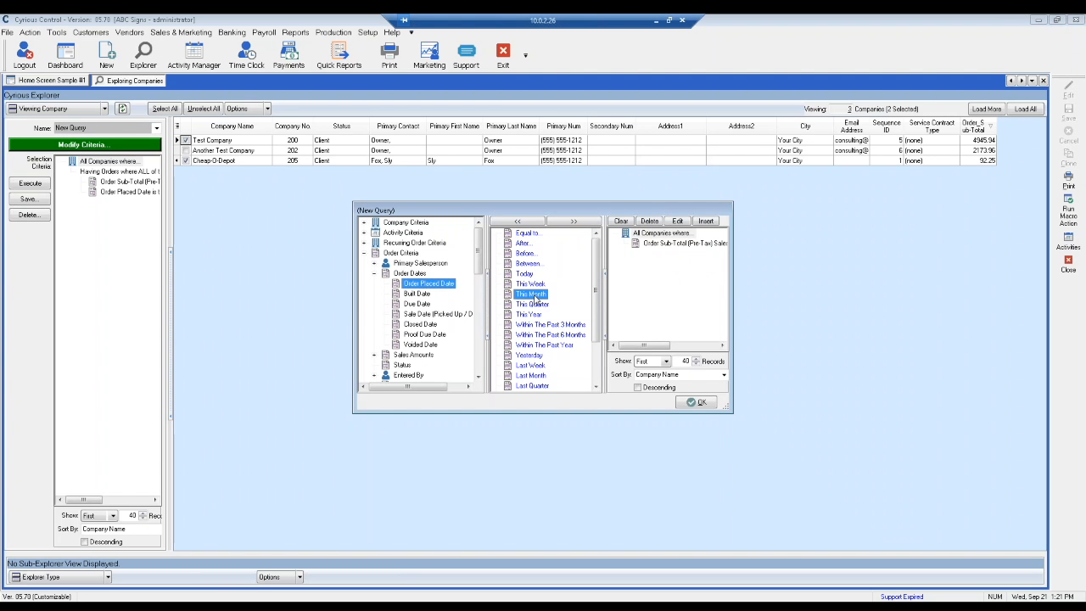
click(699, 402)
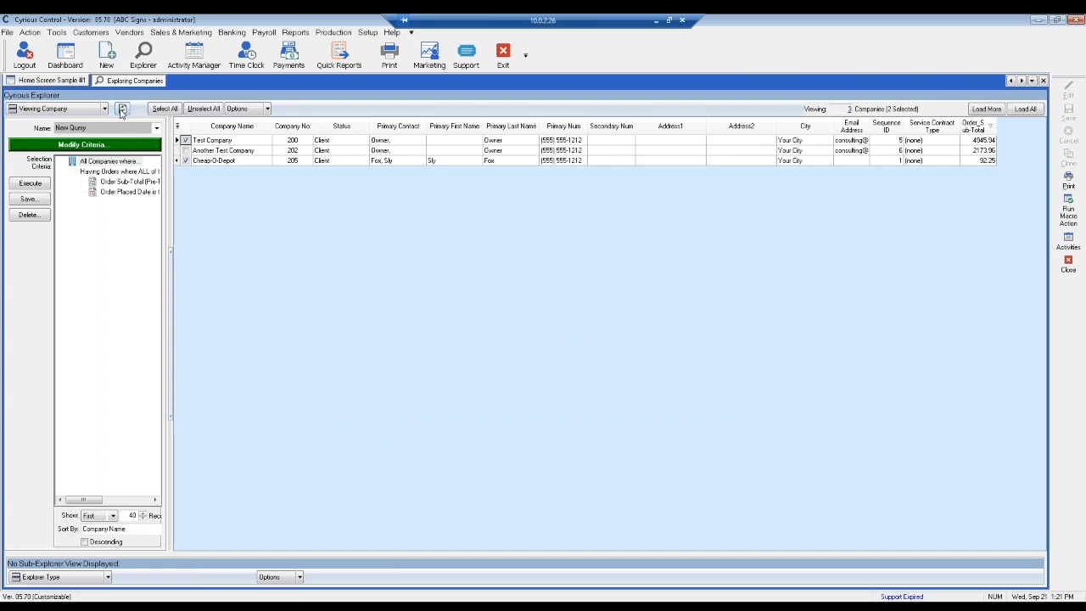
click(123, 109)
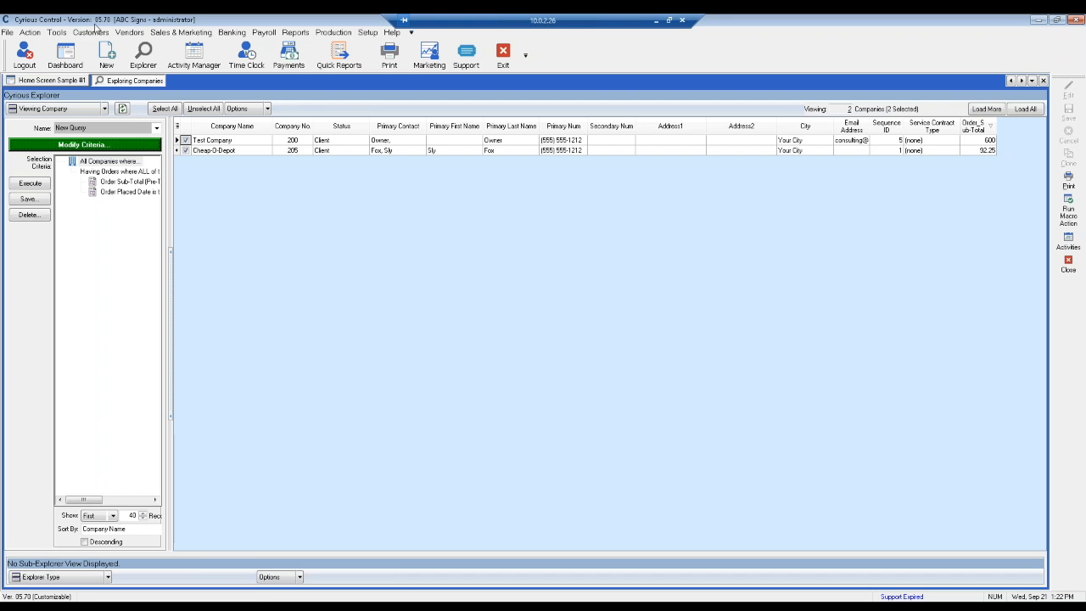
- Examine the line item and purchase order criteria available for the company query
click(56, 145)
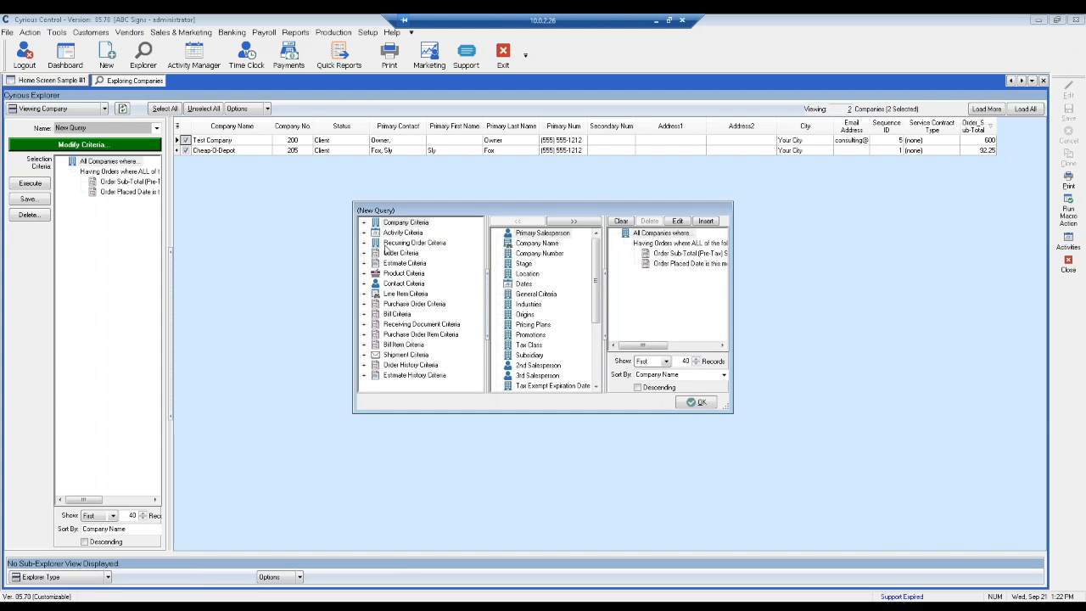
click(365, 294)
click(365, 295)
click(365, 305)
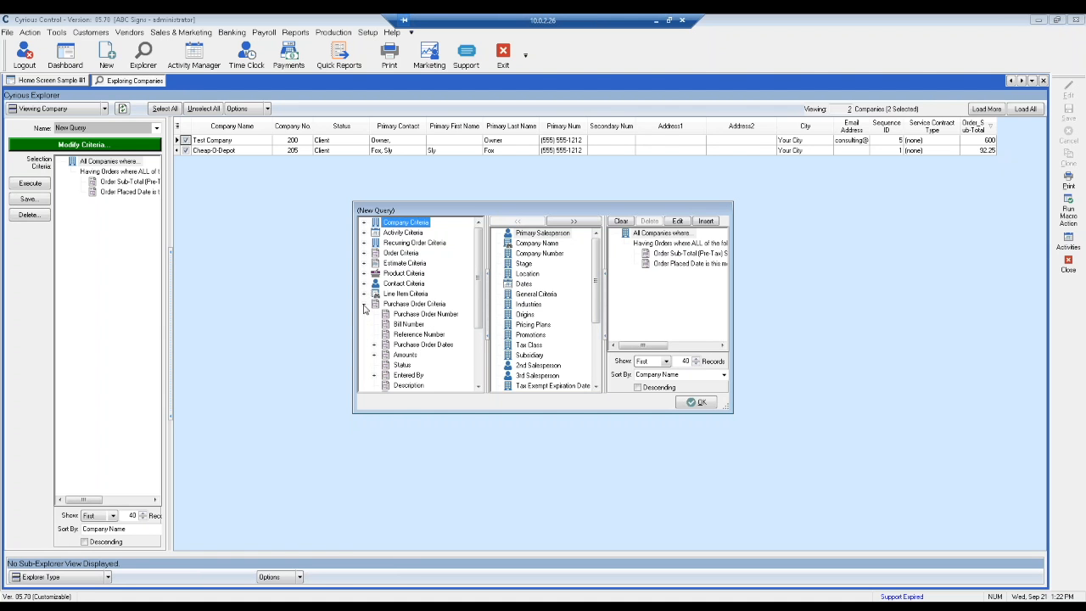
drag(480, 299, 479, 319)
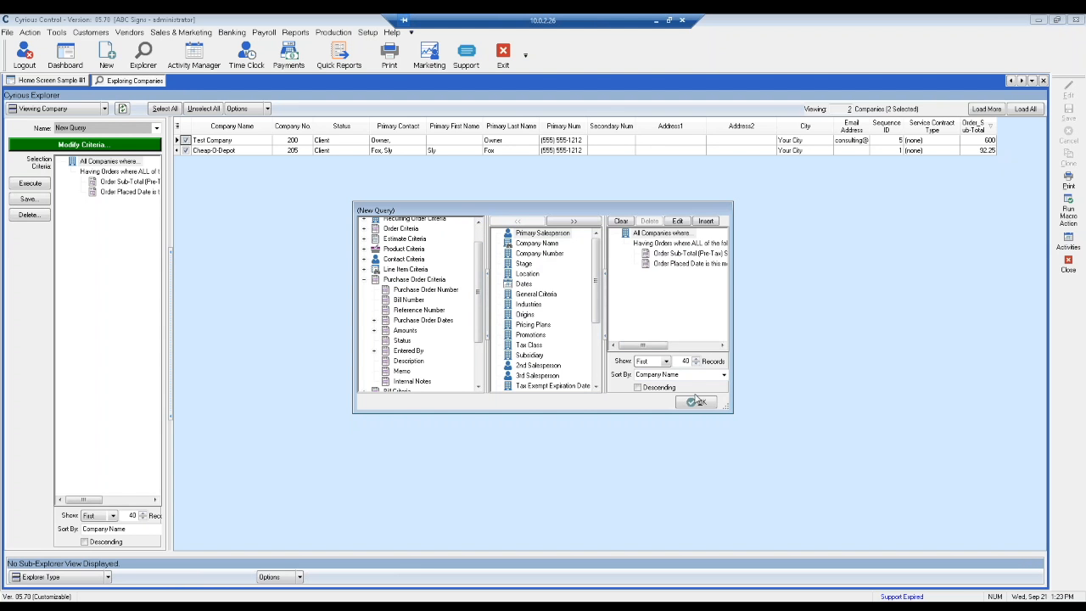
- Replace the order date condition with "Order Placed Date" is after 9/21/2016, shifting dates if run in the future, and refresh the results
click(654, 263)
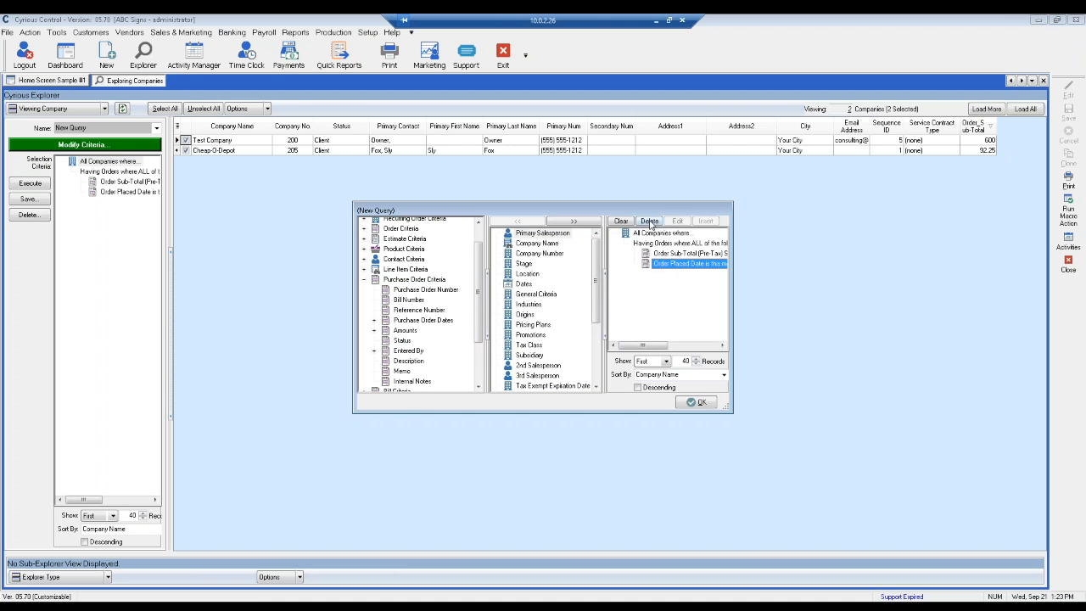
click(650, 223)
click(479, 232)
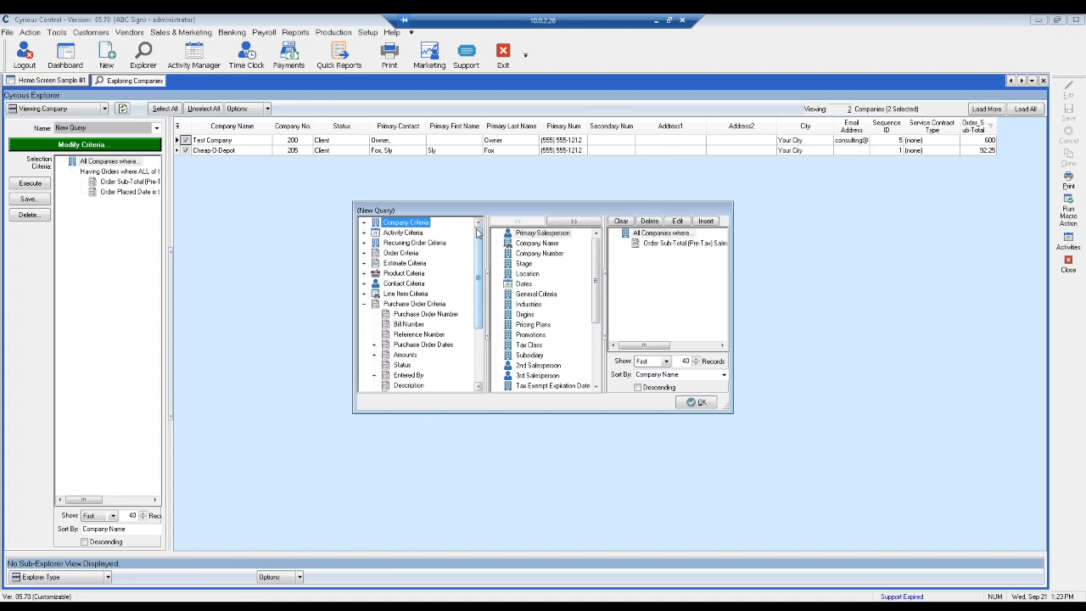
click(365, 222)
click(365, 222)
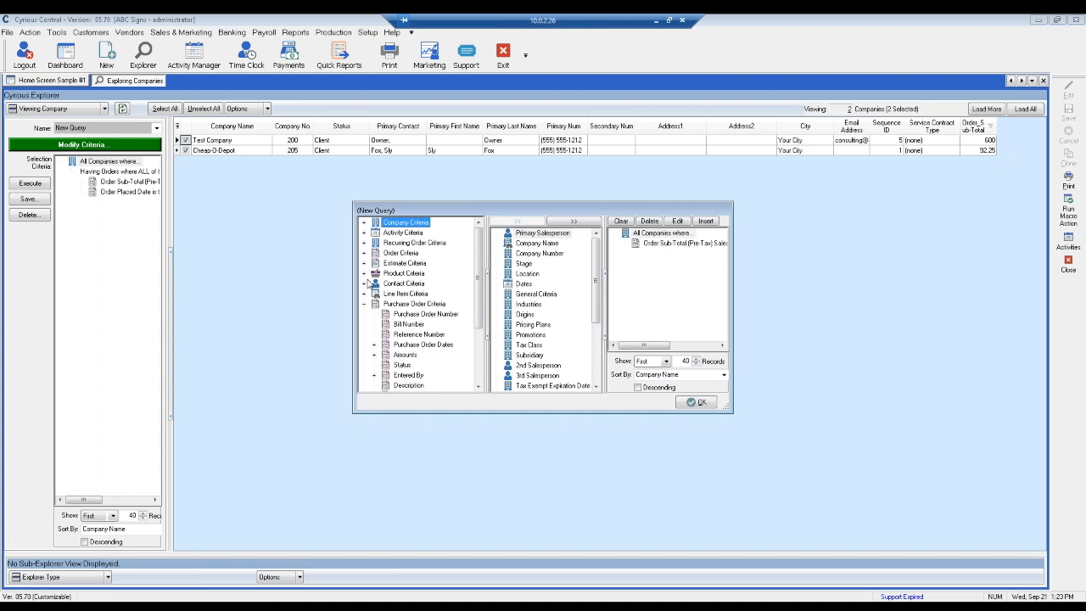
click(364, 253)
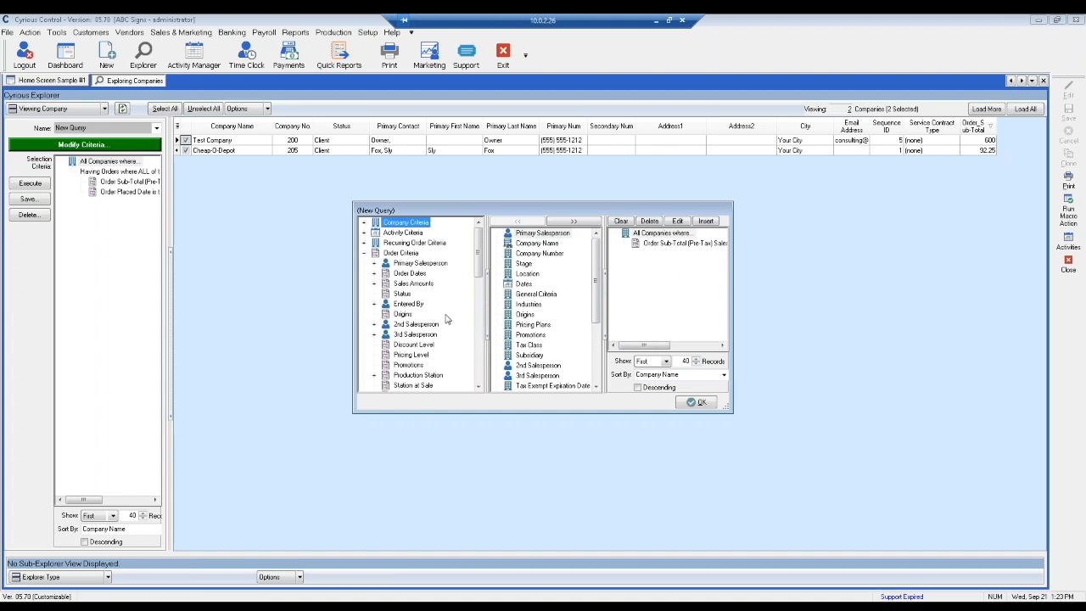
click(399, 274)
click(374, 275)
click(427, 285)
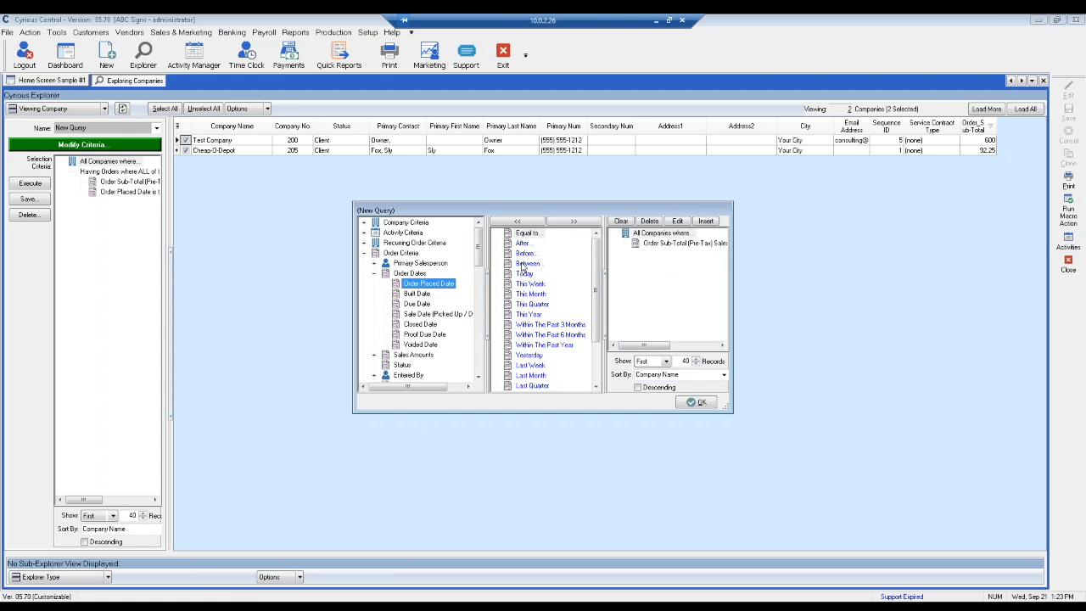
double_click(524, 243)
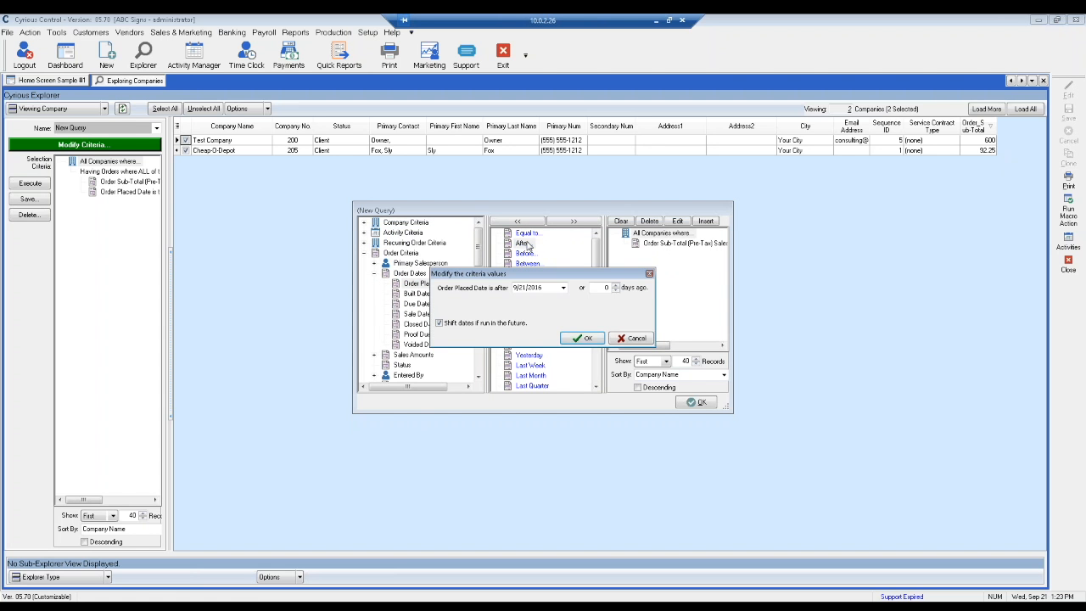
click(582, 337)
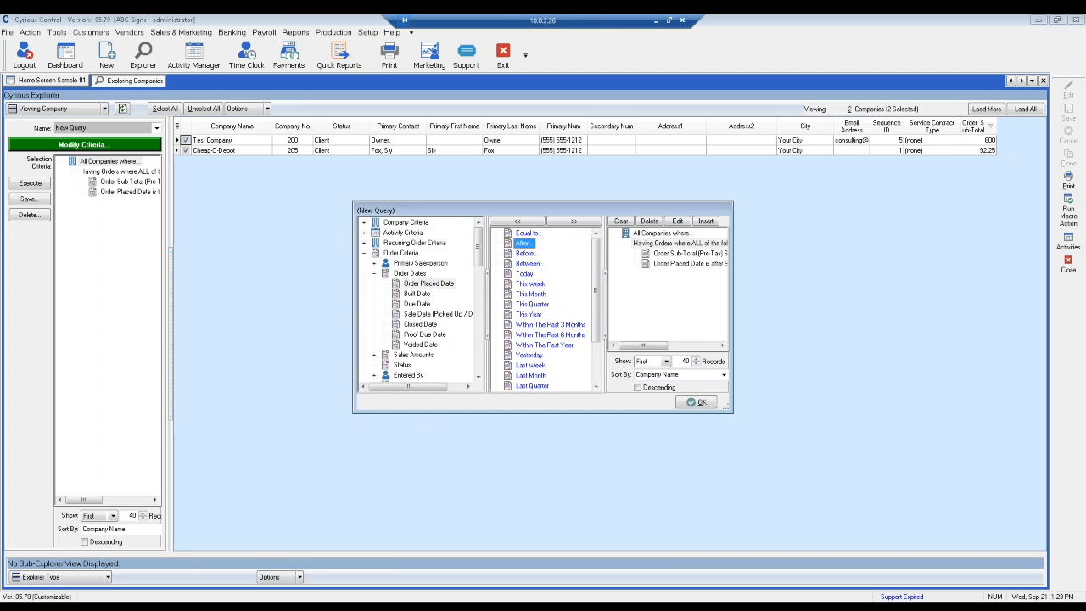
click(697, 402)
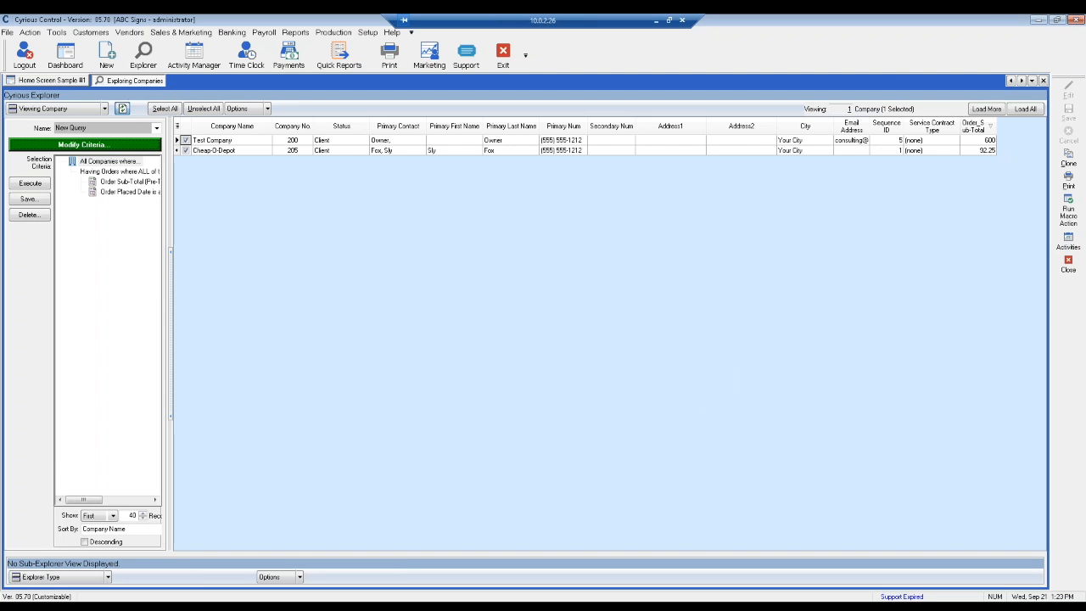
click(124, 110)
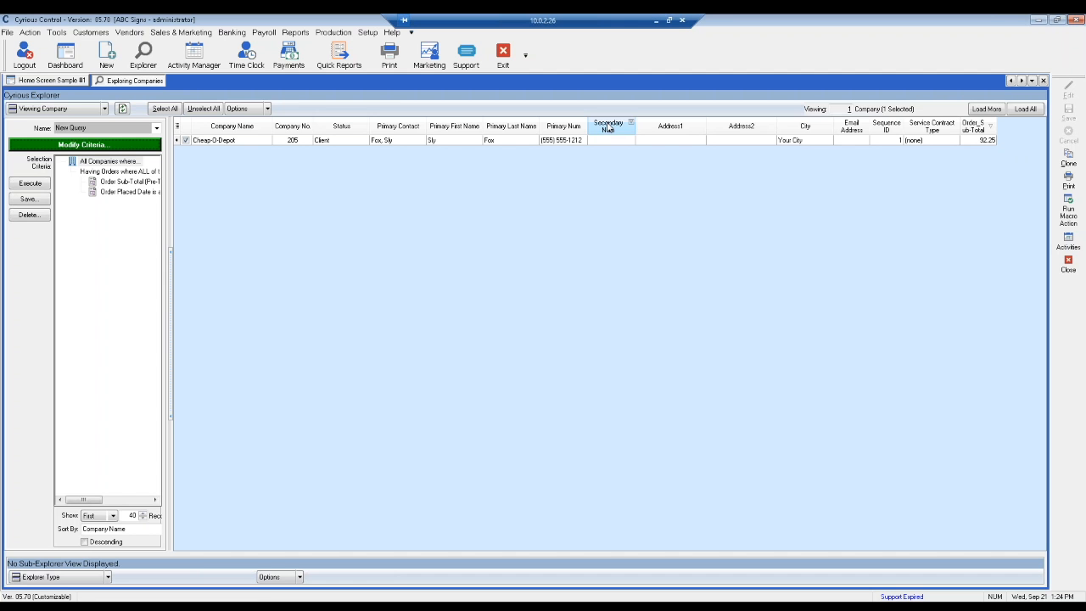
- Turn off the advanced criteria selection for companies to return to the standard company search criteria
click(234, 109)
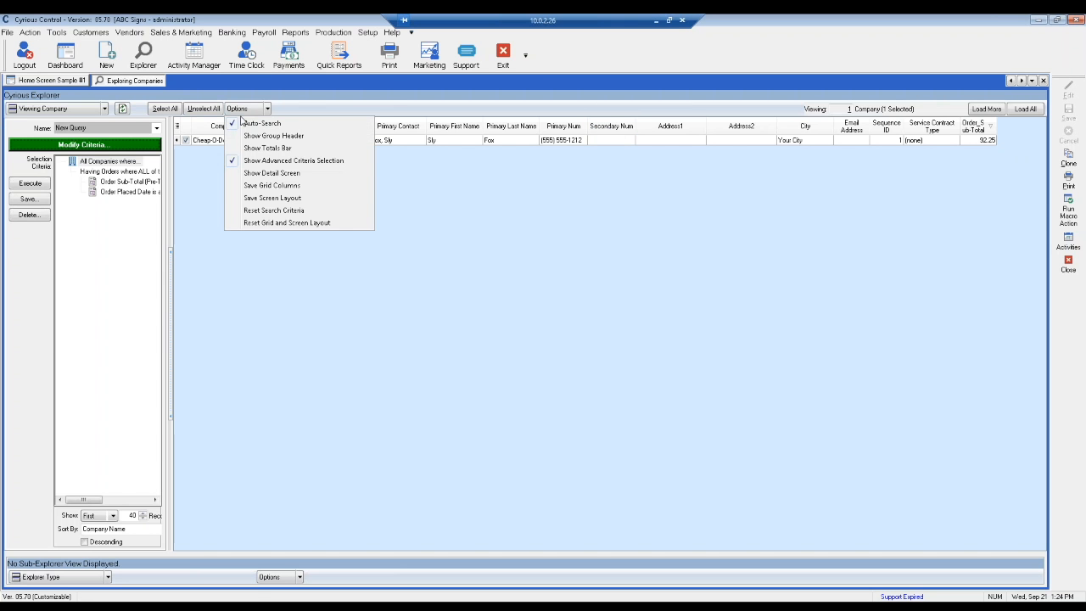
click(270, 165)
click(576, 331)
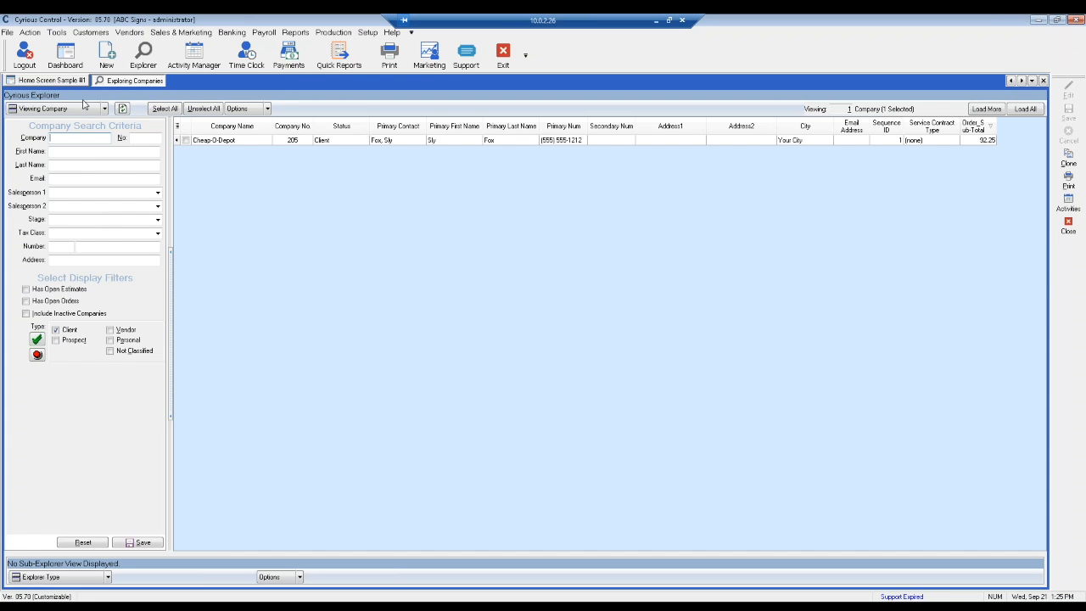
- Explore contacts and show the advanced criteria selection for them
click(141, 61)
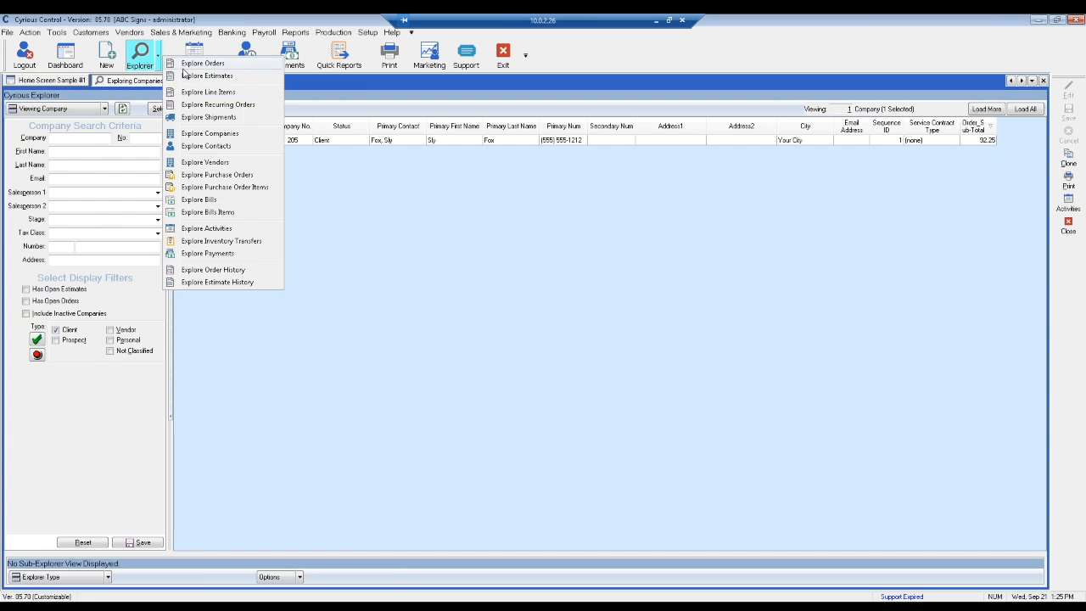
click(207, 148)
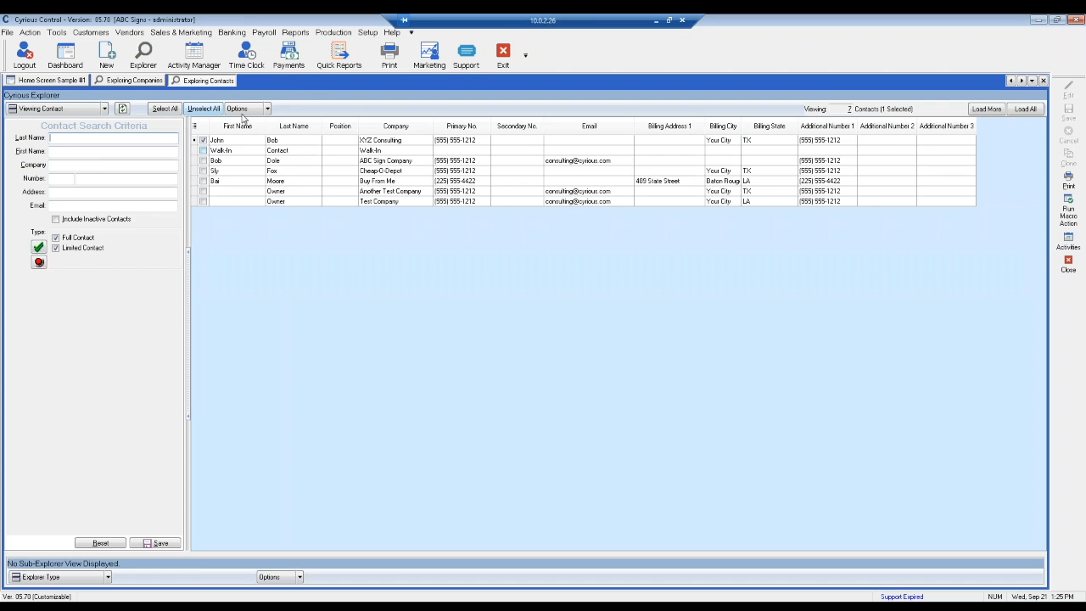
click(244, 115)
click(262, 160)
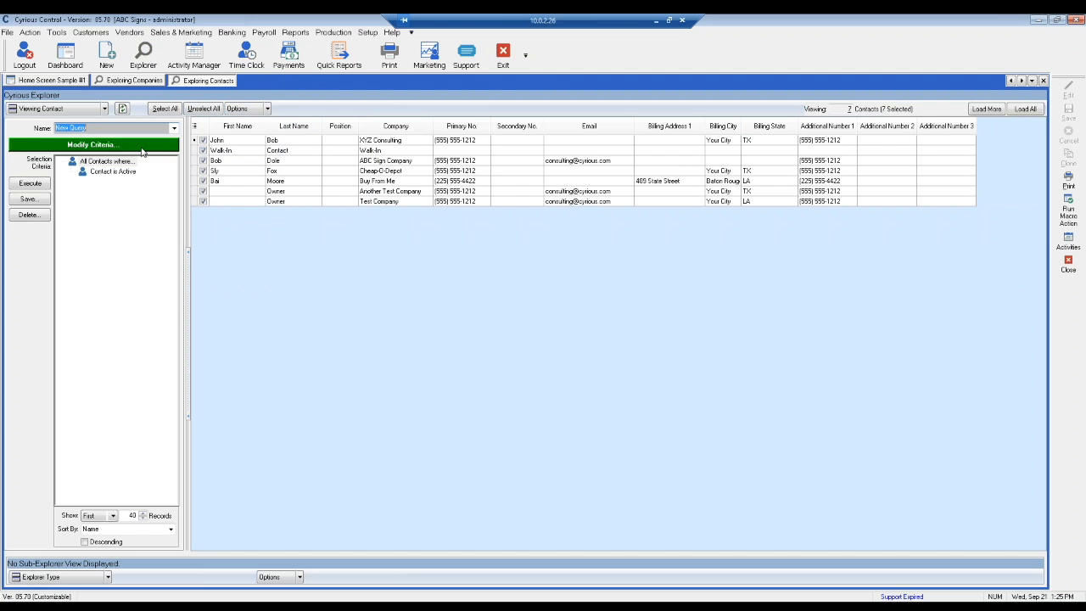
- Add the general contact condition "Contact has email address set" to the contact query and refresh the results
click(142, 151)
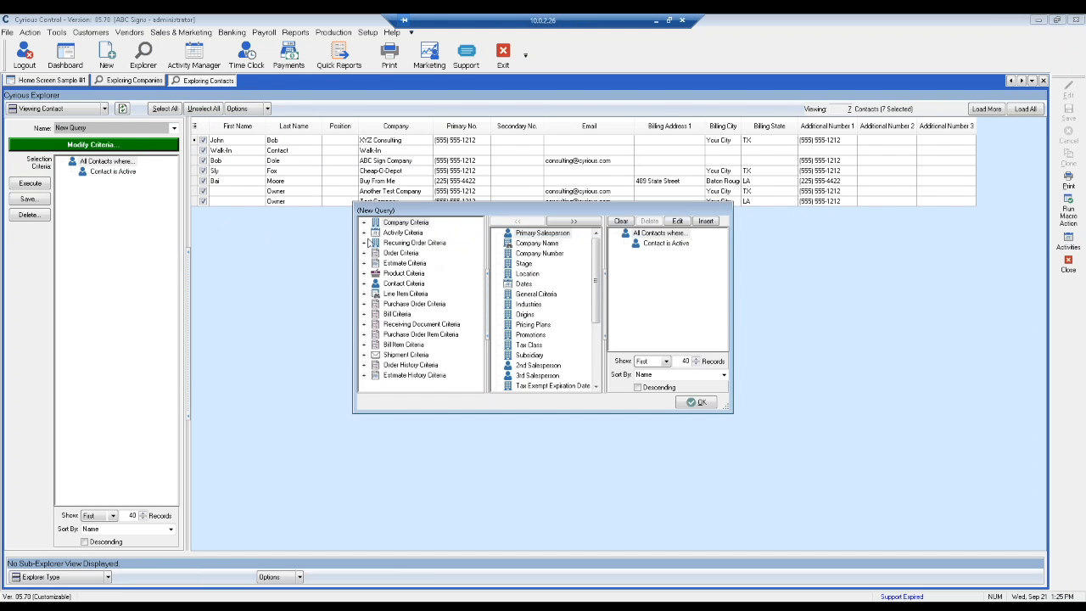
click(364, 285)
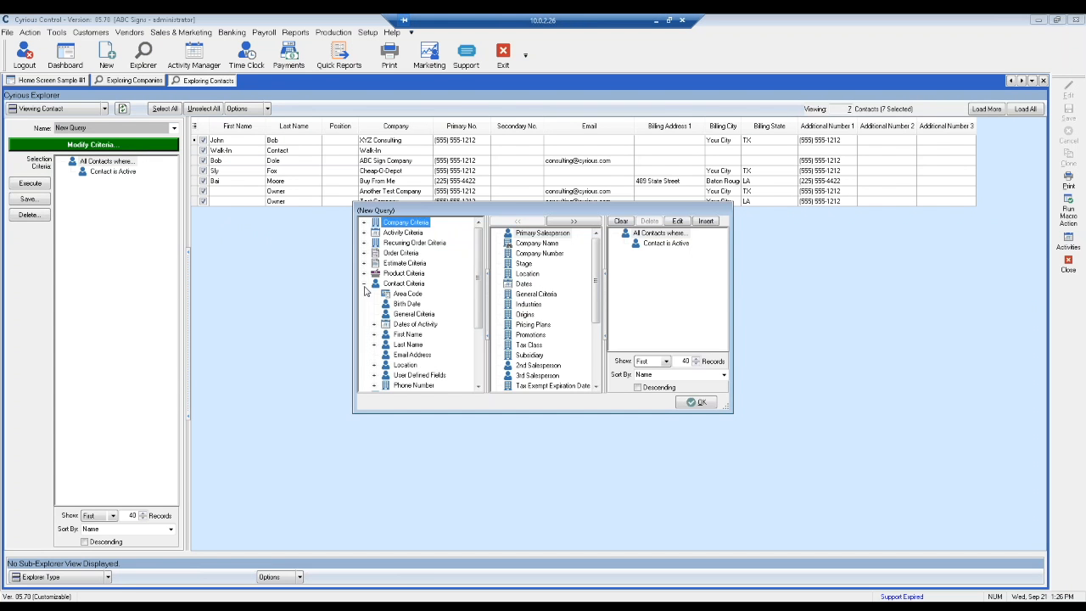
click(405, 357)
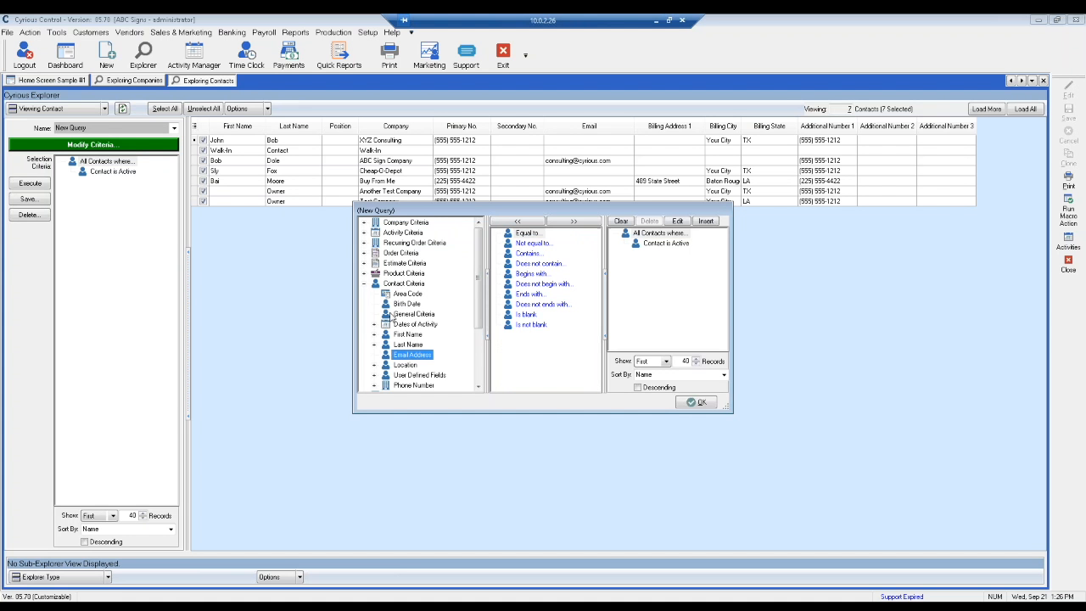
click(395, 315)
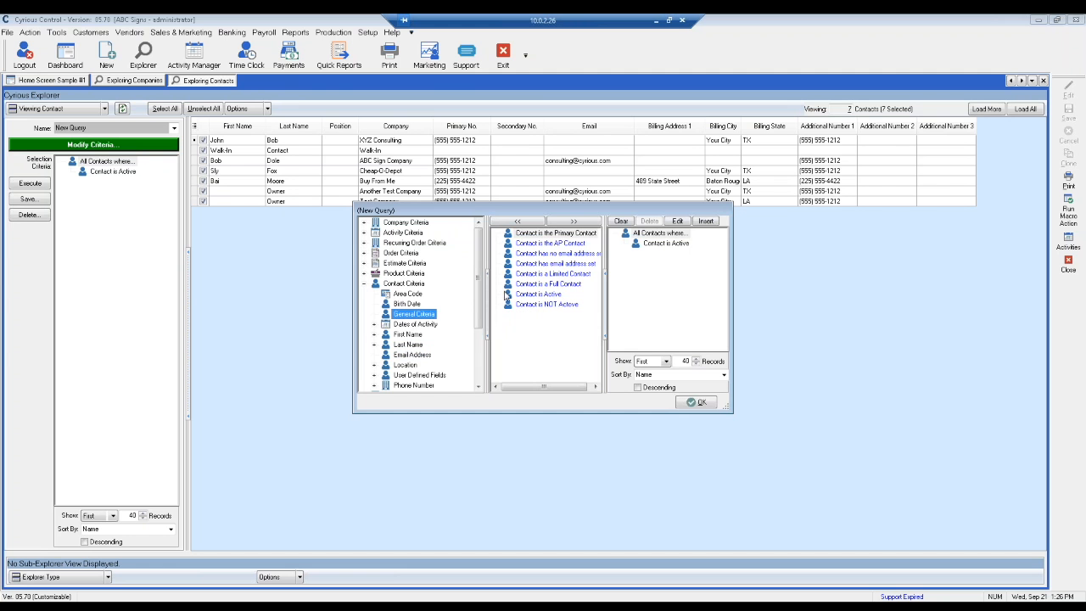
double_click(560, 264)
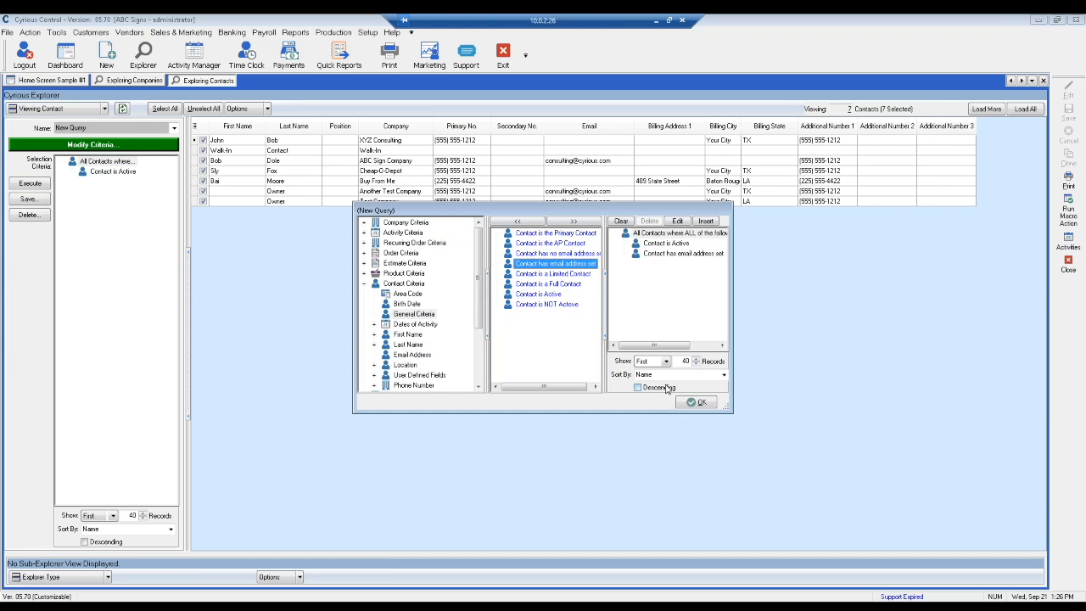
click(697, 403)
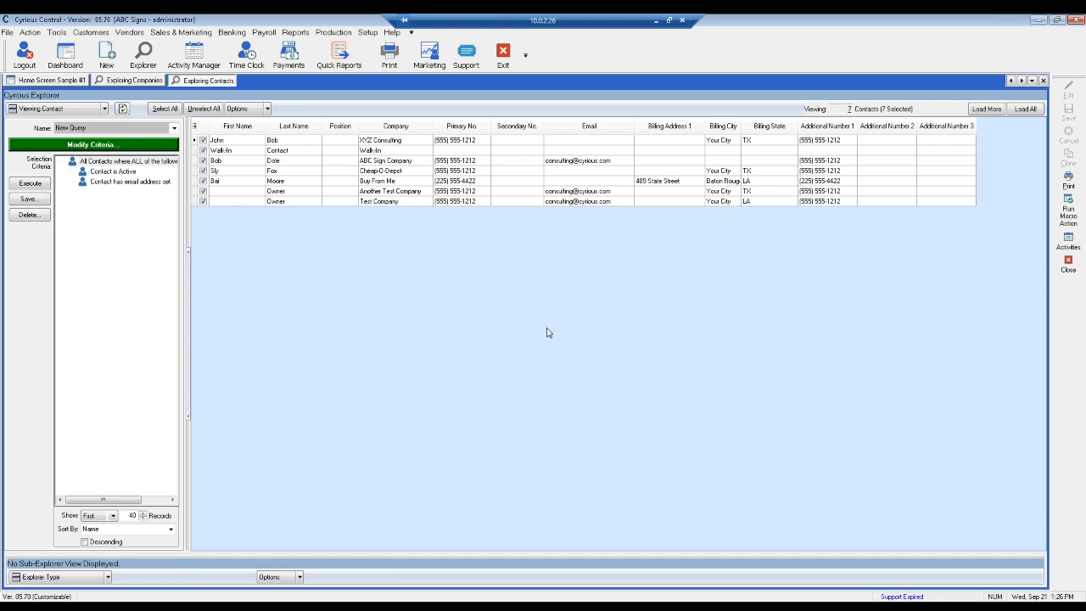
click(123, 110)
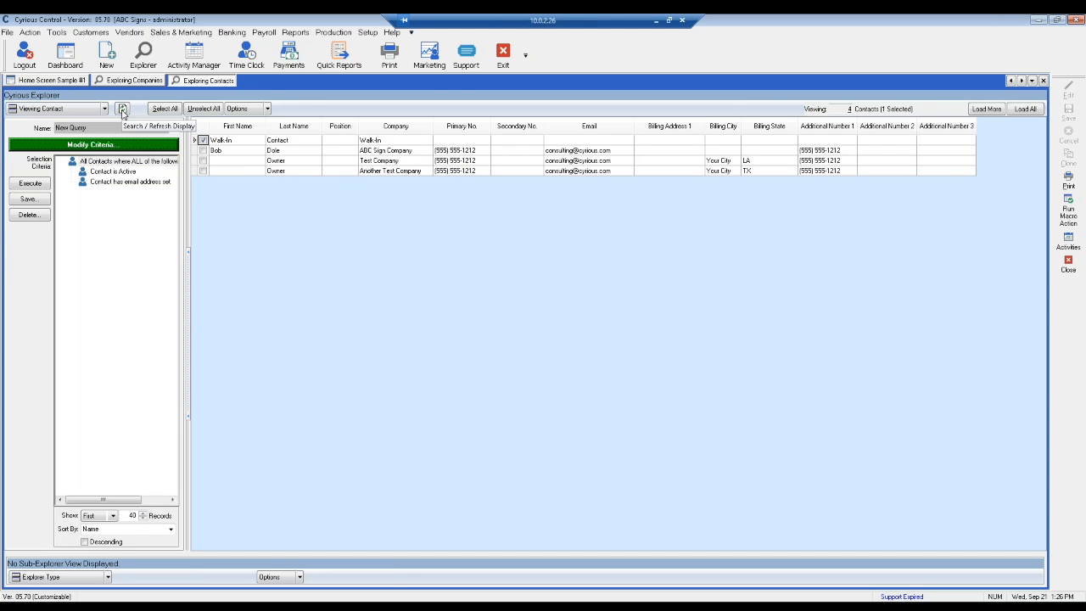
- Save the contact query as "Contacts w/ Email" and check the list of saved queries
click(28, 200)
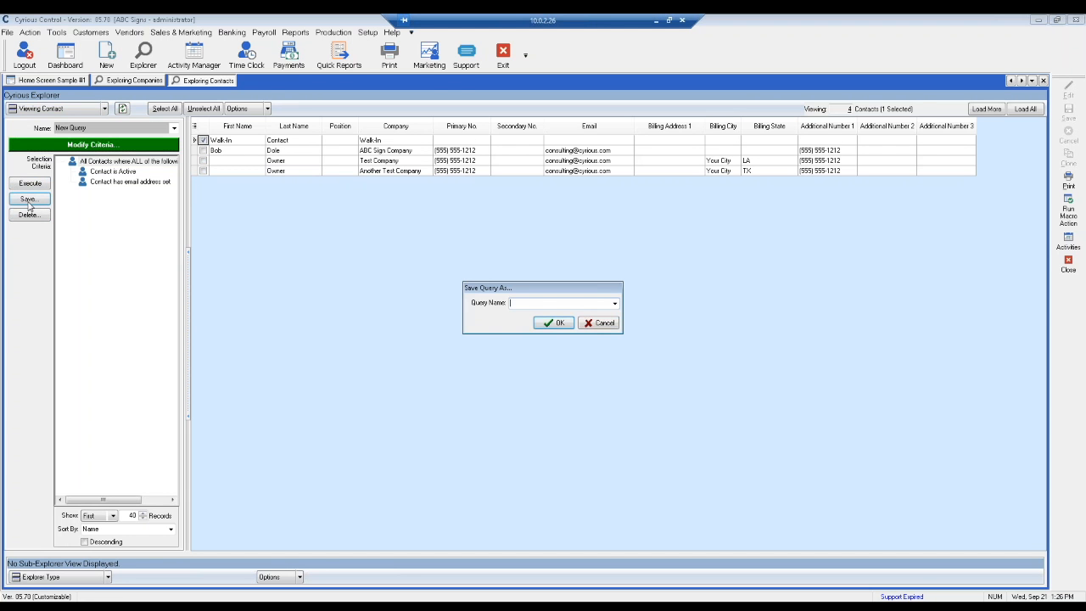
text(Contacts w/ Email)
key(Return)
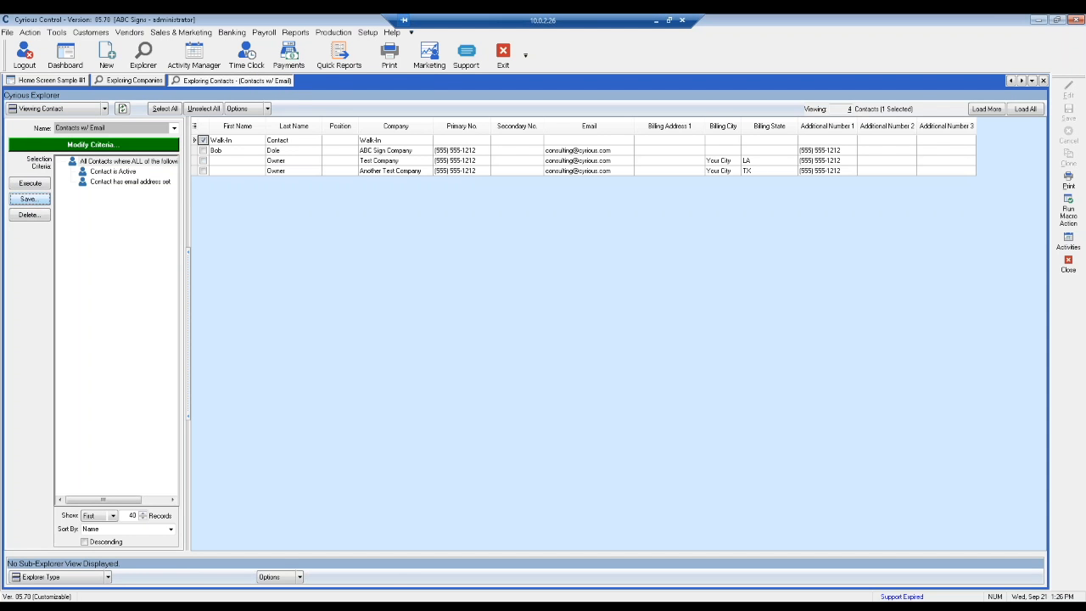
click(171, 132)
click(172, 129)
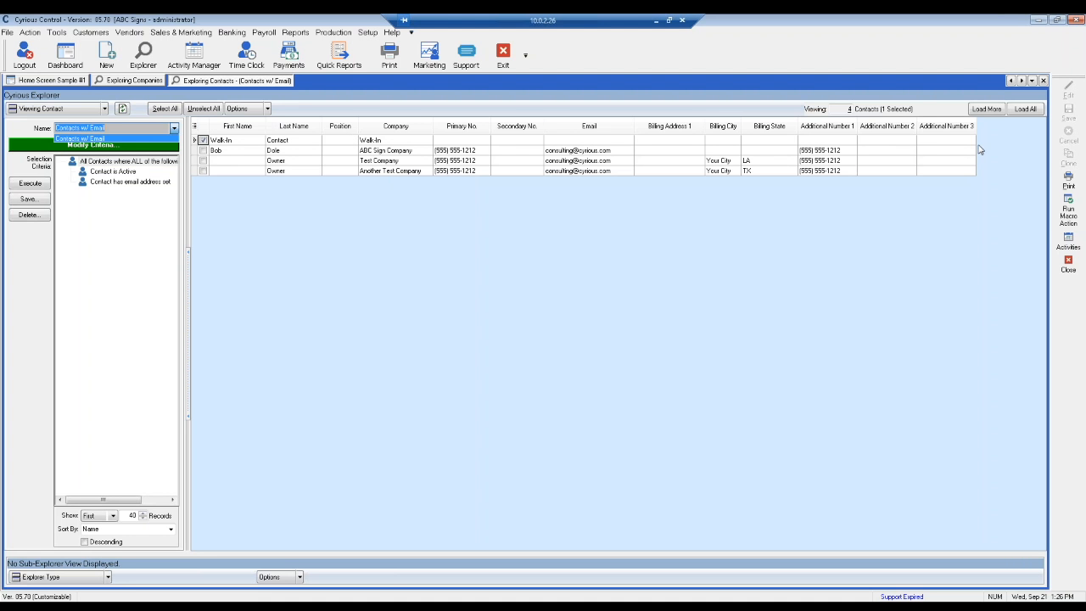
- Select all contacts in the query results and deselect the Walk-In contact
click(166, 110)
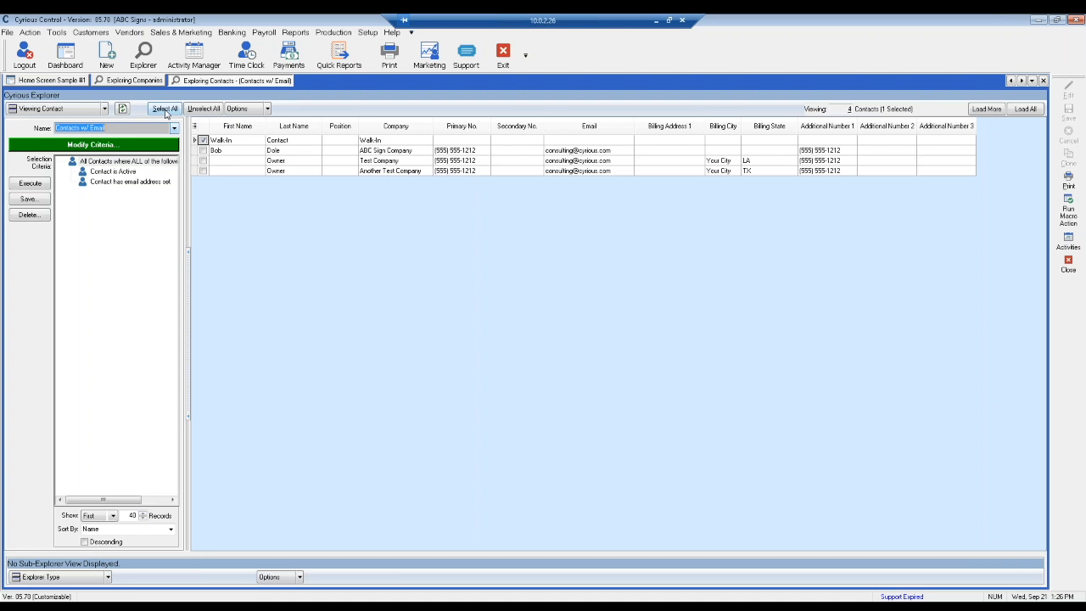
click(174, 112)
click(208, 141)
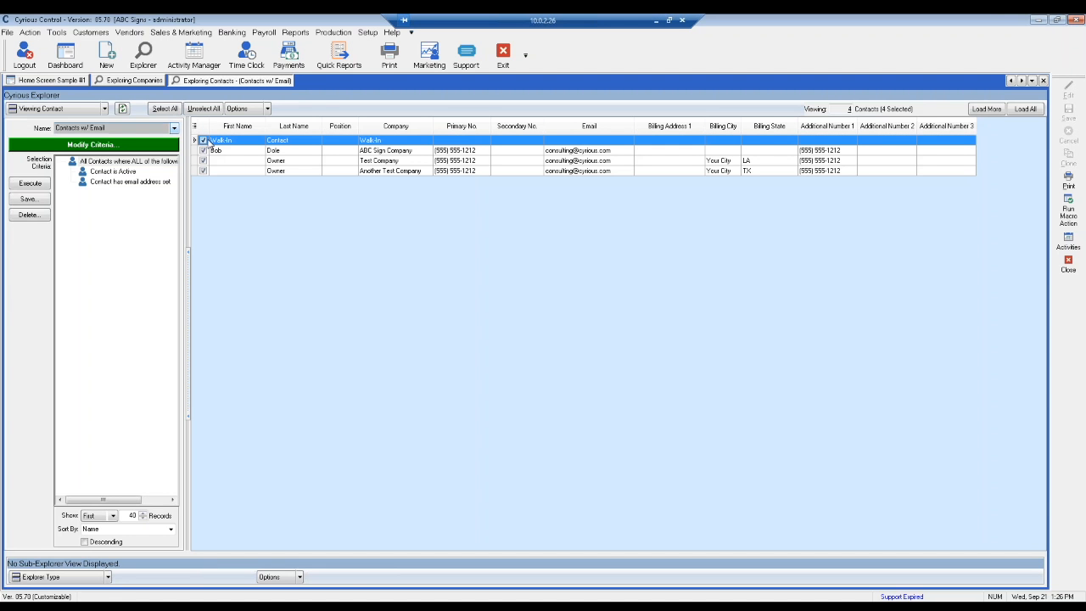
- Bring up an email macro action for the selected contacts, examine its recipient and message fields, and close the form
click(1082, 215)
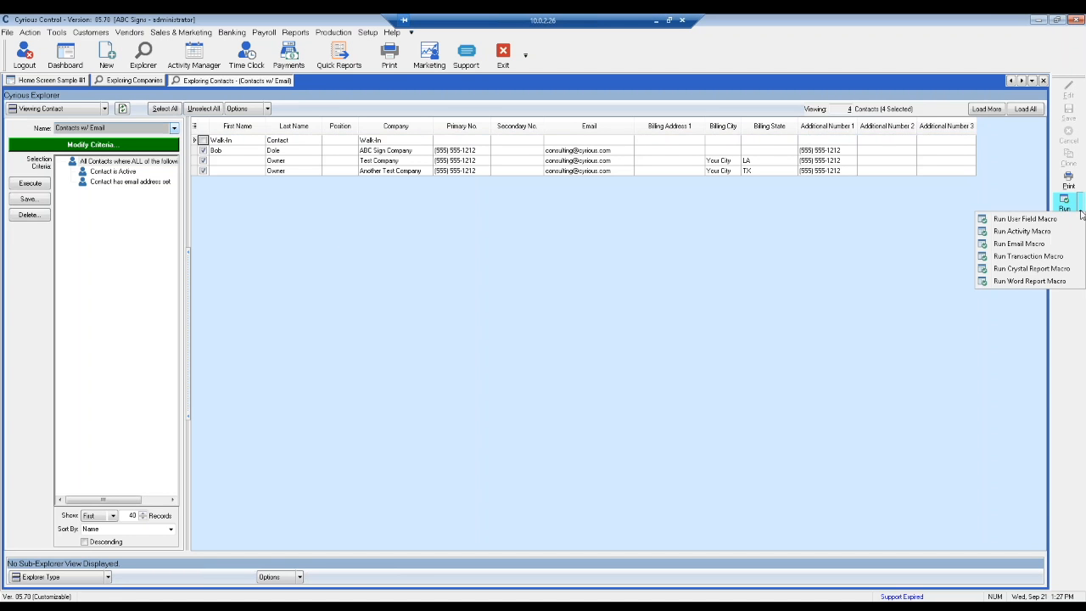
click(1018, 243)
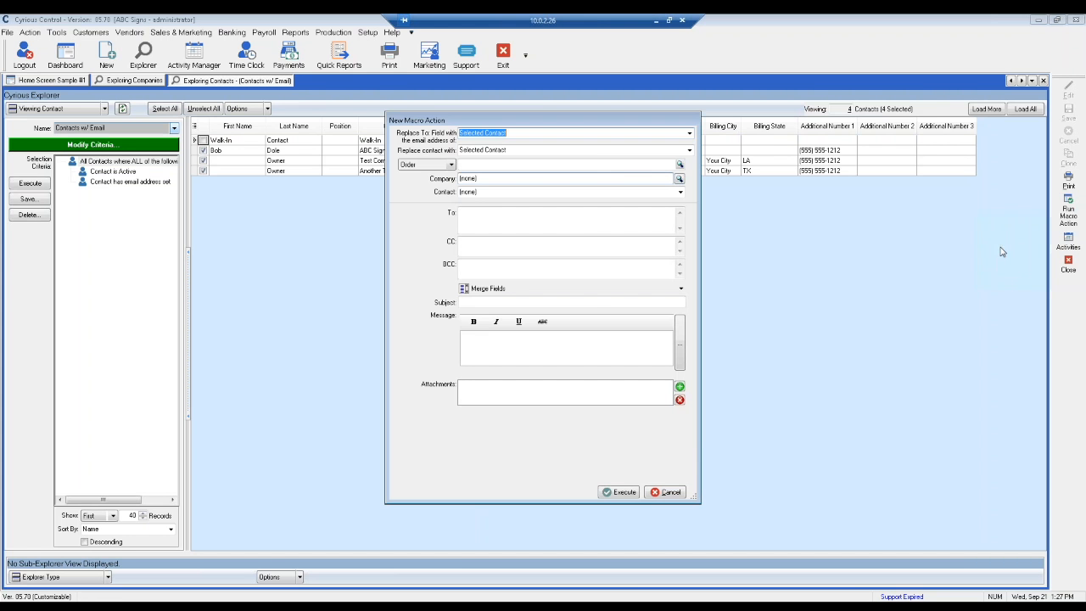
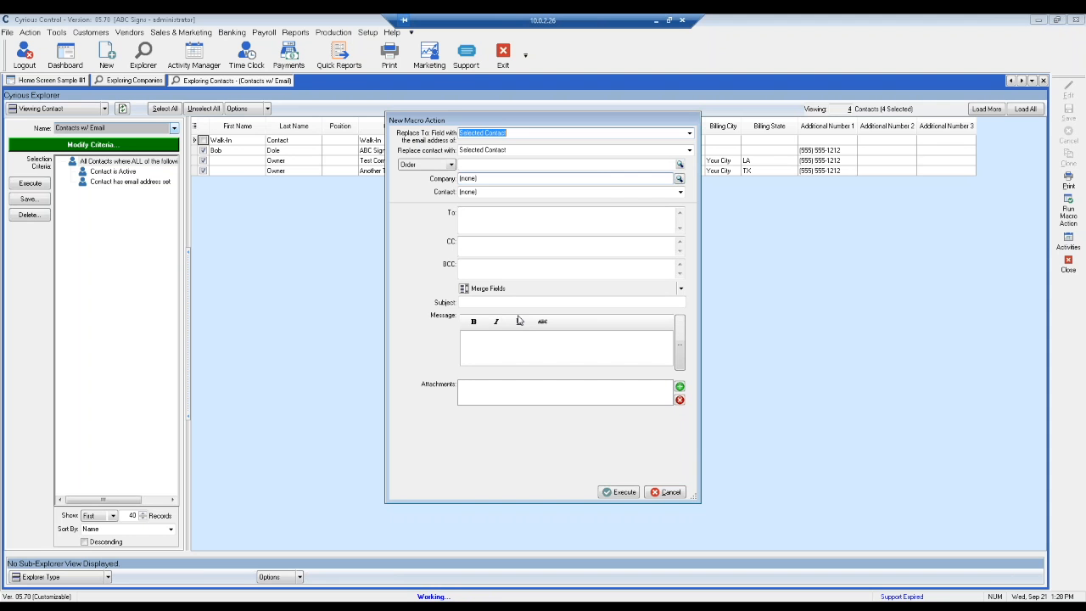
click(629, 491)
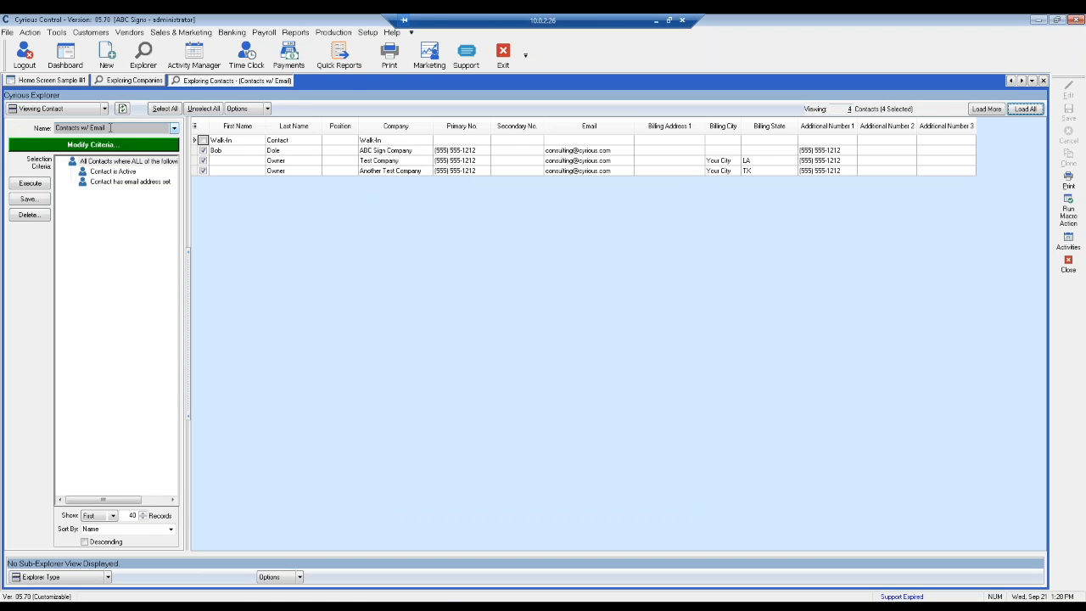
- Check the saved queries for contacts and for companies with advanced criteria selection shown, and return to the contact results
click(111, 127)
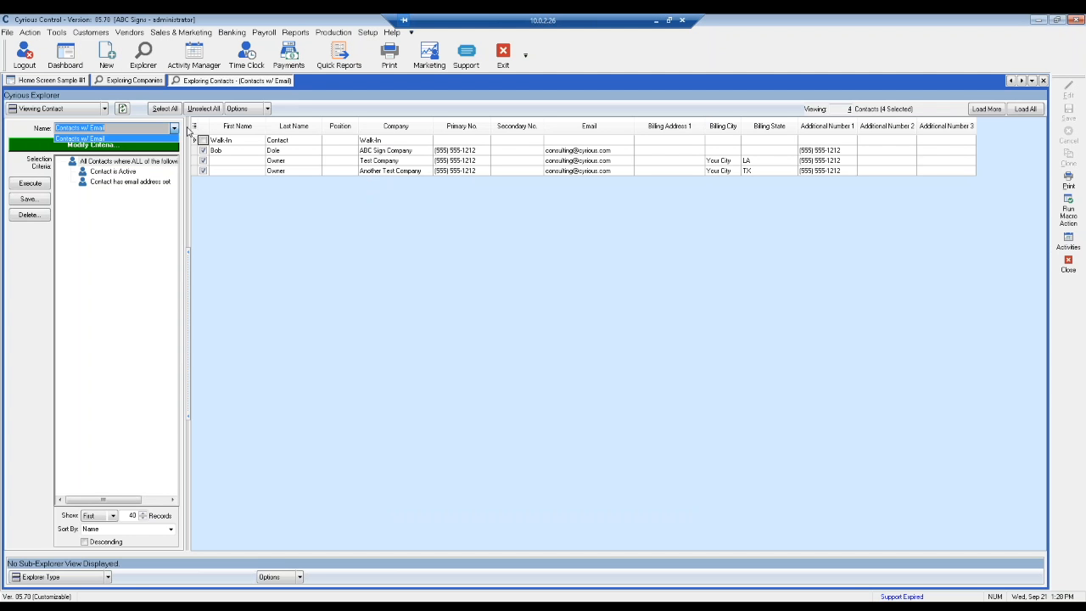
click(146, 82)
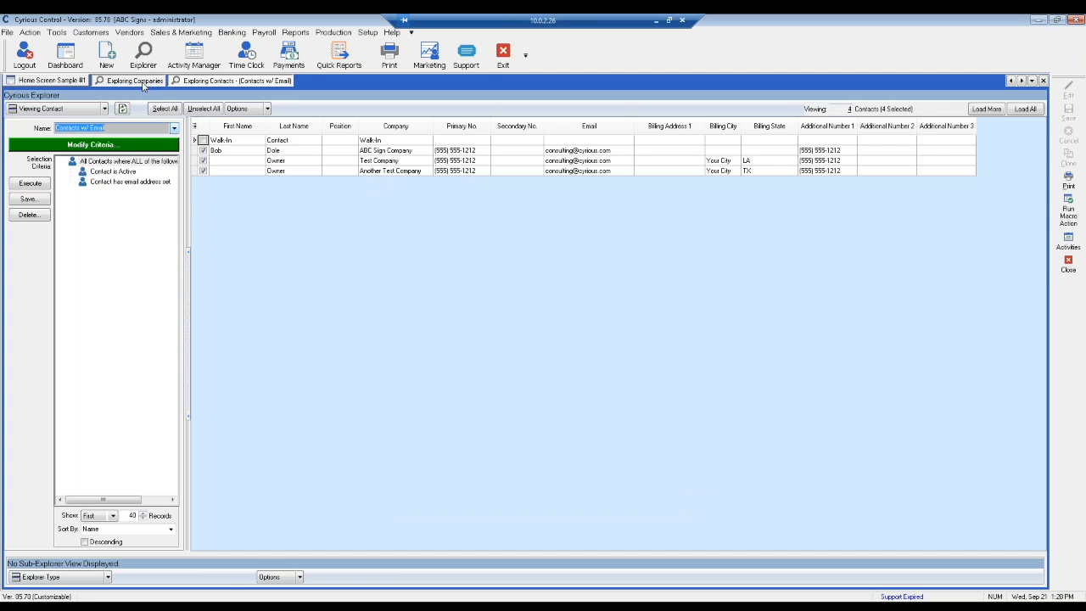
click(241, 109)
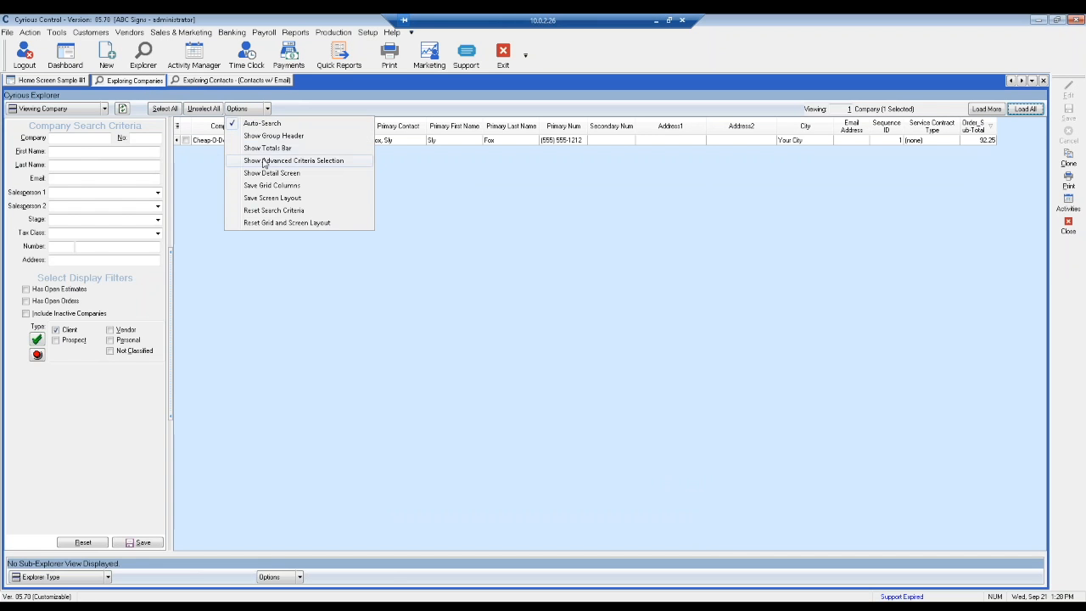
click(264, 161)
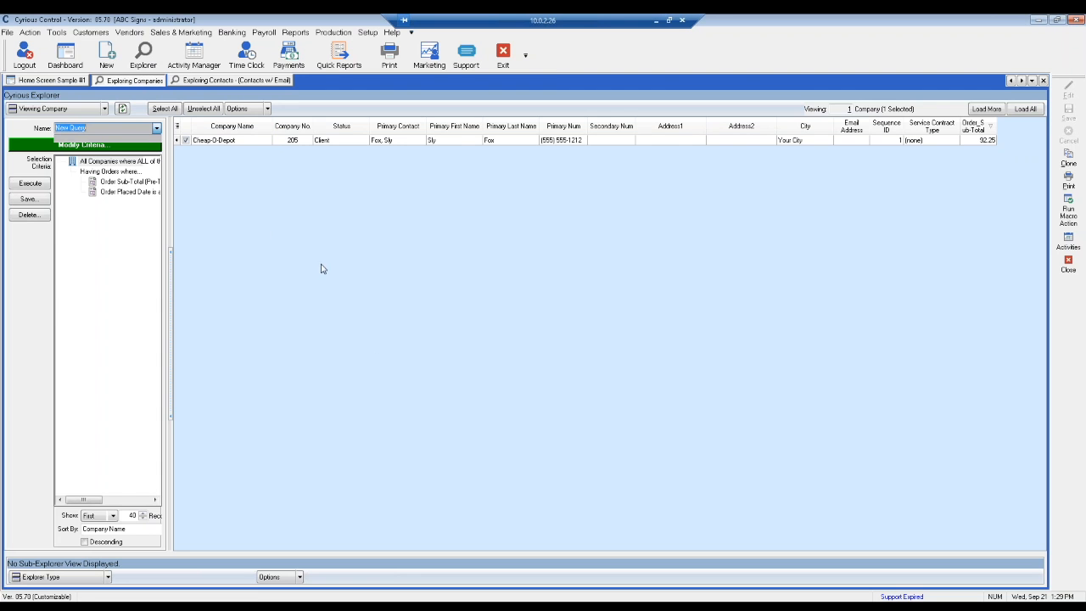
click(197, 80)
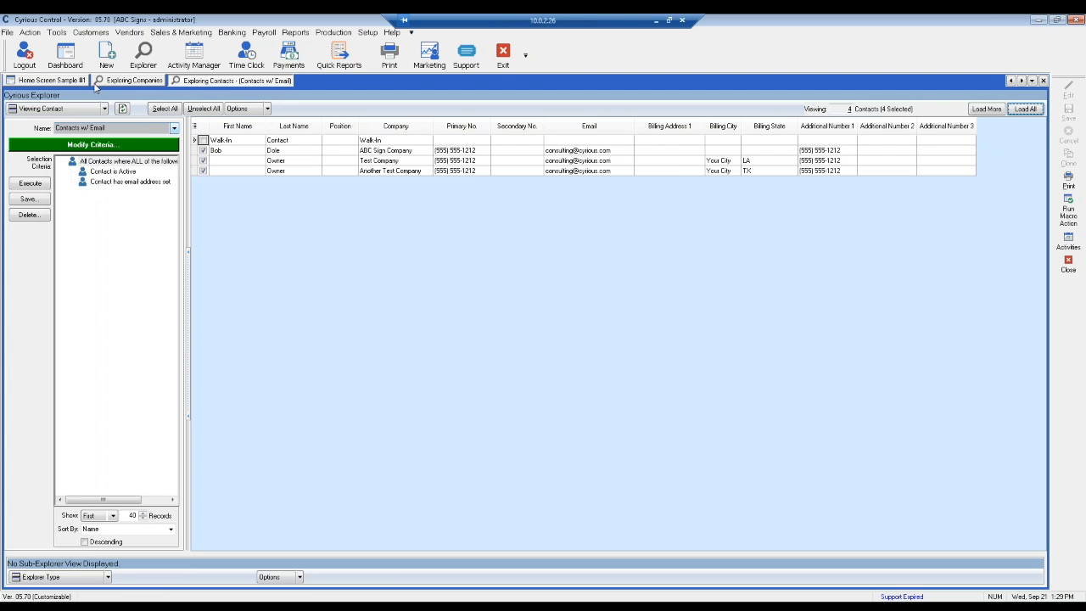
- Open the column chooser for the contact grid, look over the available standard columns, and close it
right_click(446, 276)
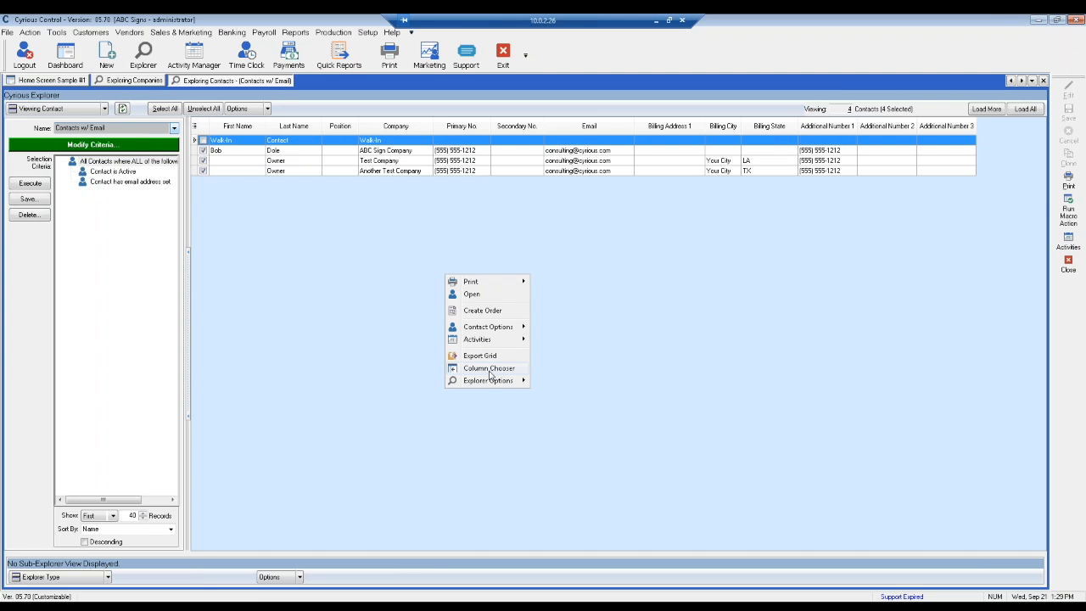
click(490, 369)
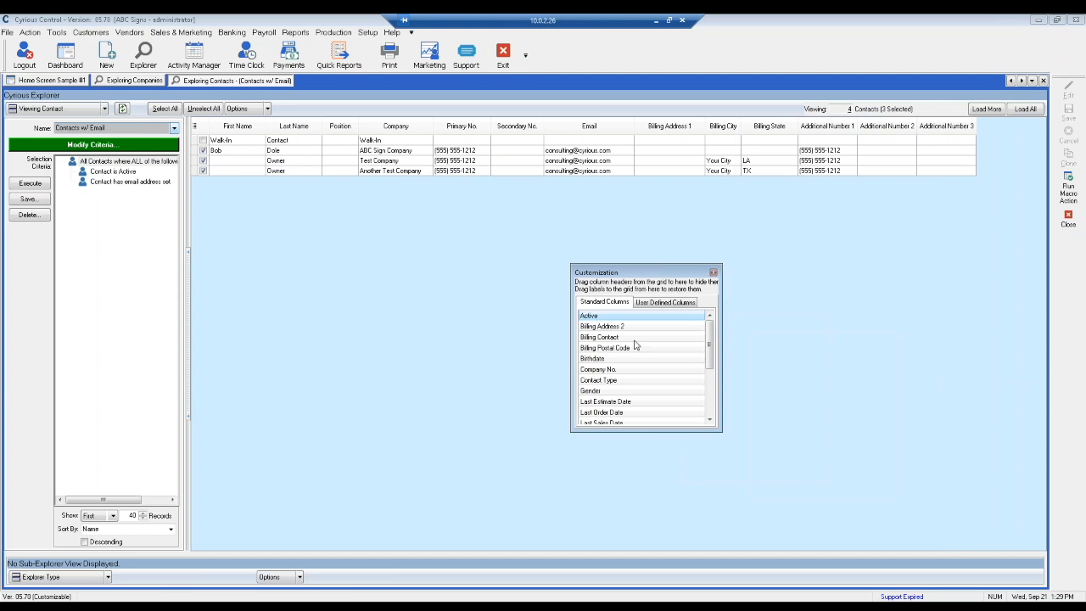
click(714, 276)
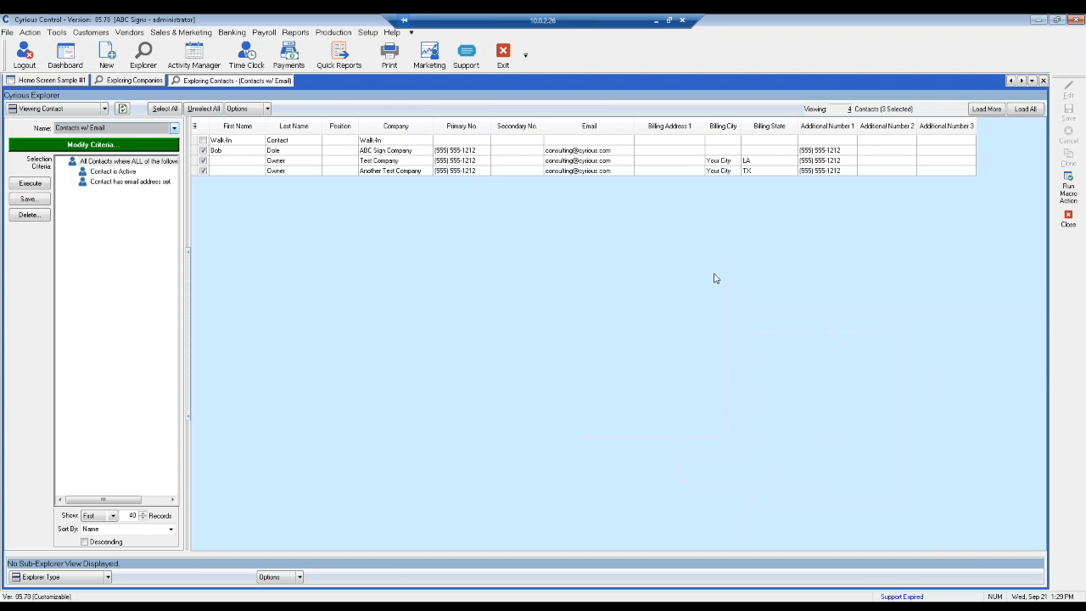
- Export the contact grid as an Excel file with the View export type
right_click(638, 235)
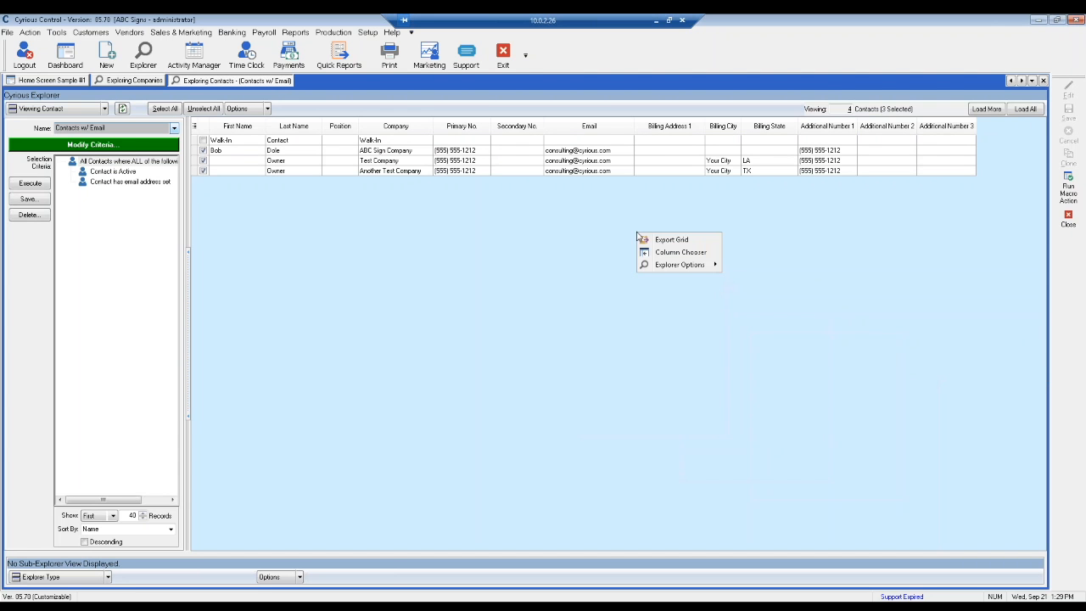
click(682, 246)
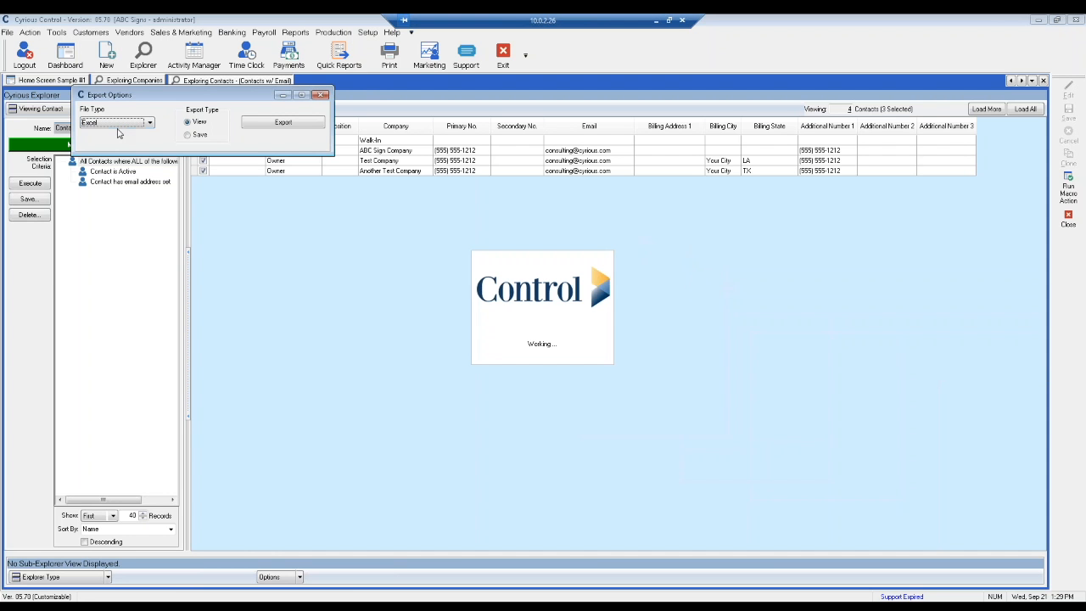
click(279, 128)
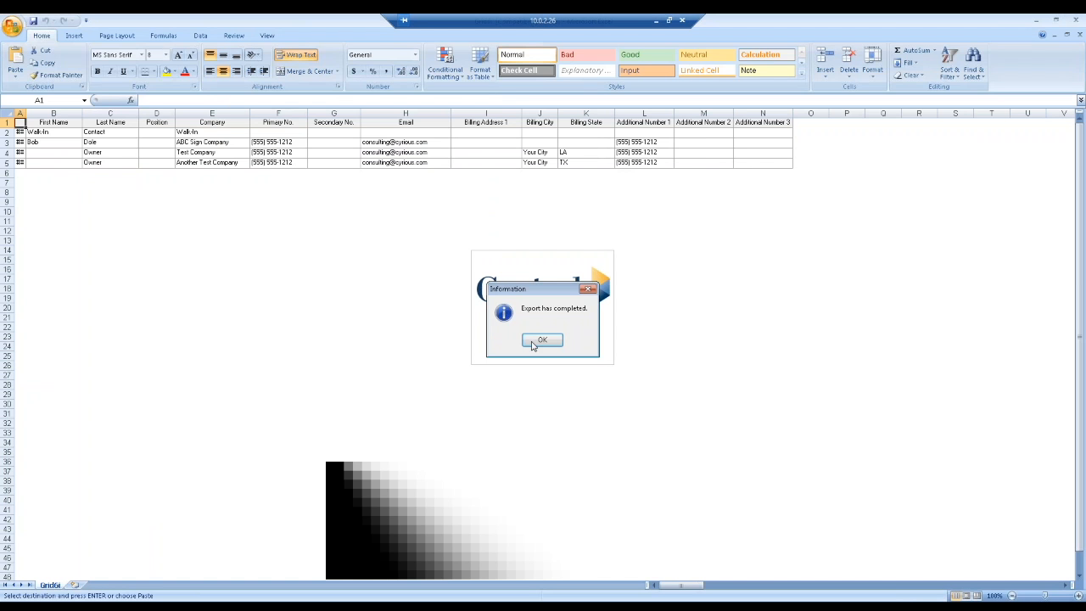
click(533, 345)
- Look at the exported contact list in Excel and switch back to Cyrious Control
mouse_move(201, 599)
click(212, 561)
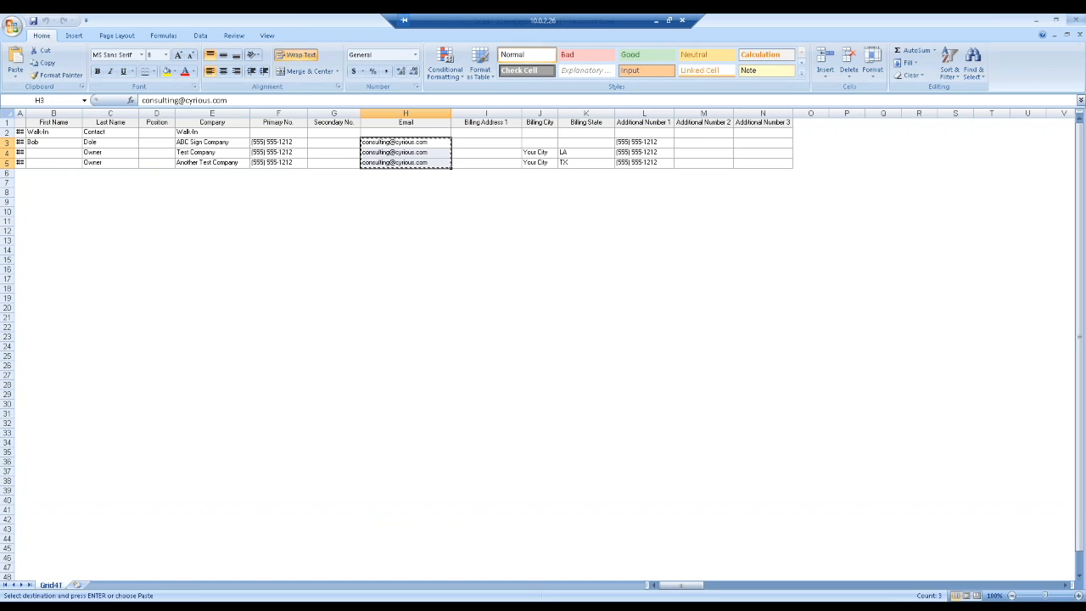
click(20, 123)
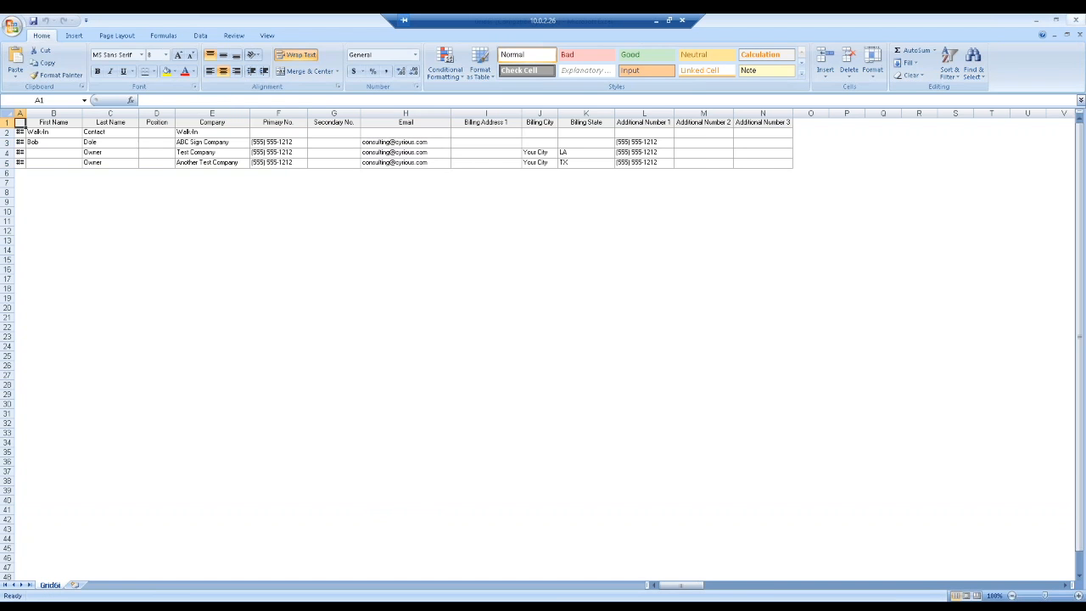
key(alt+Tab)
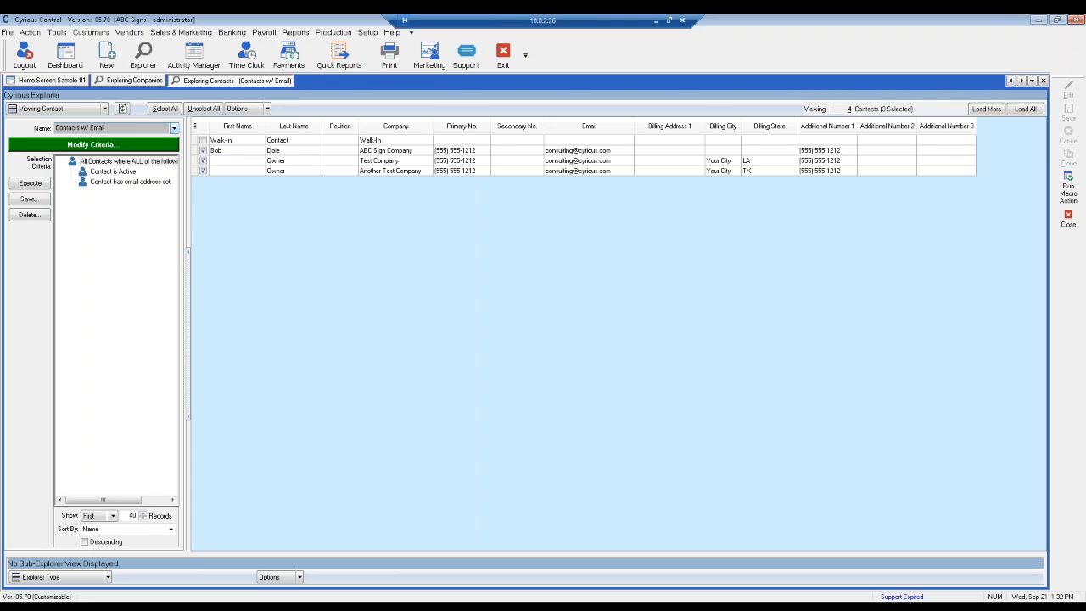
- Open a new company explorer and show its advanced criteria selection
click(157, 56)
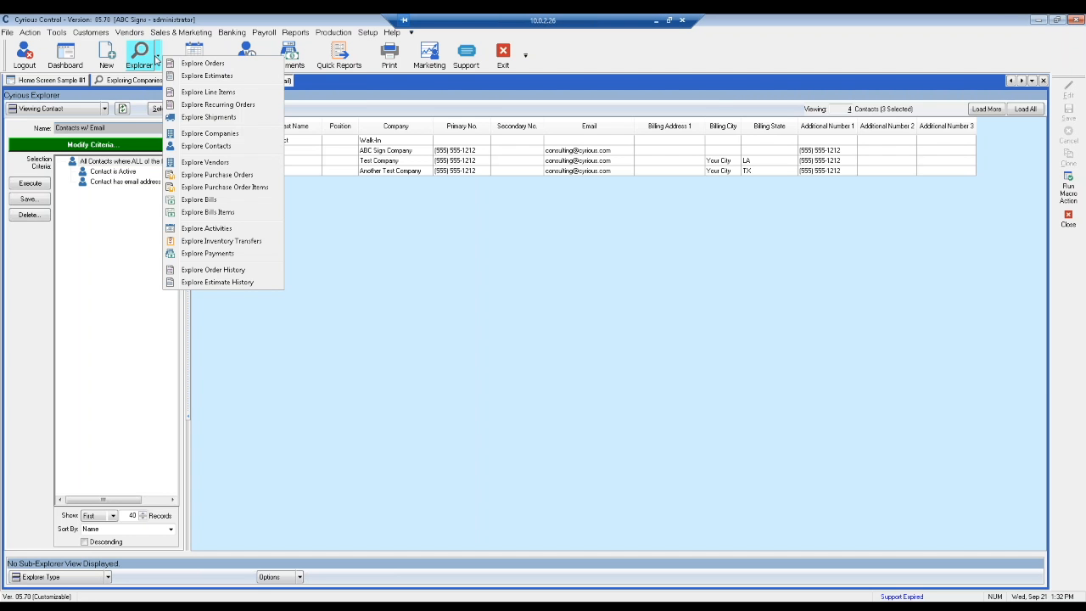
click(210, 134)
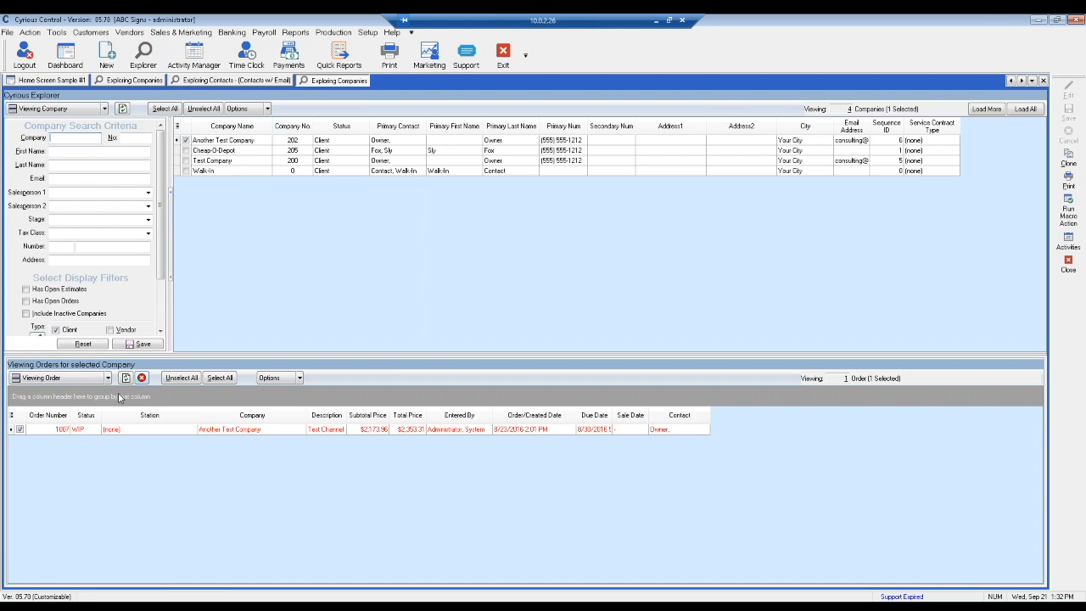
click(238, 108)
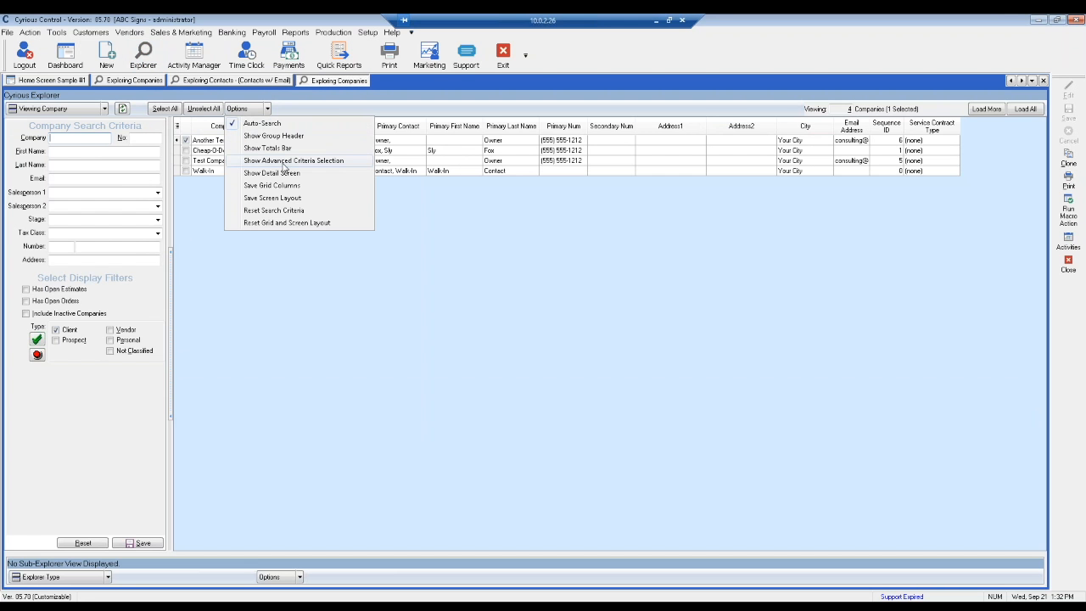
click(285, 161)
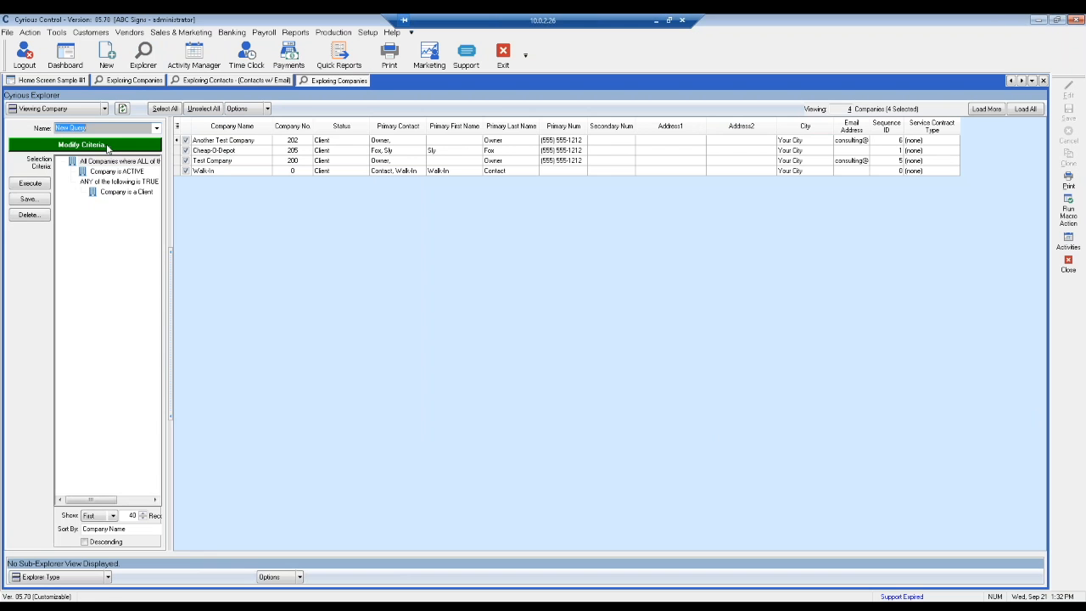
- Open the new company query's criteria for modification, enlarge the editor, and clear all existing conditions
click(107, 146)
drag(500, 215, 380, 122)
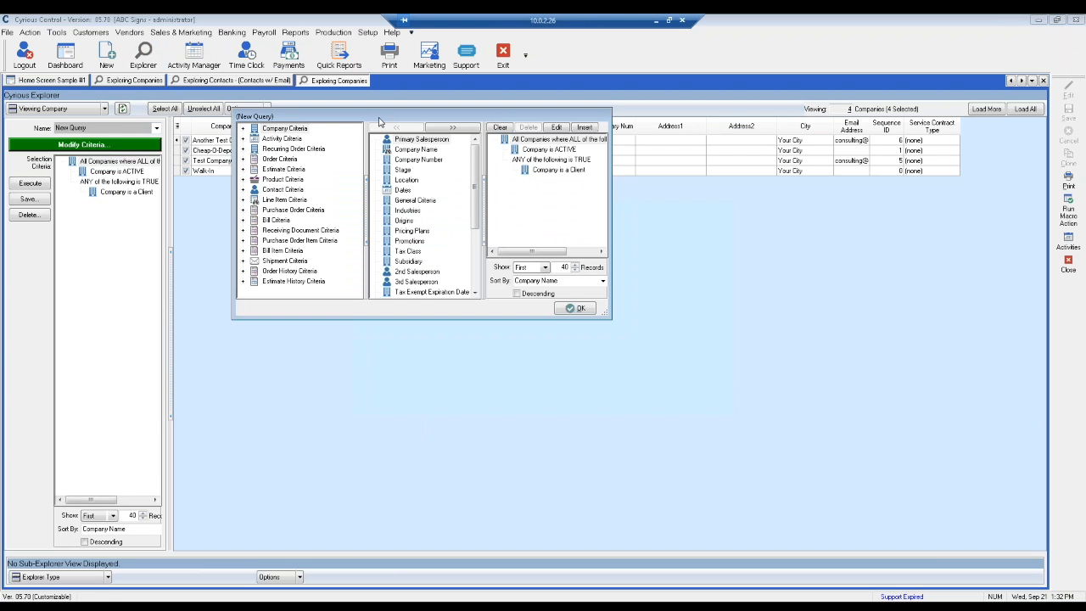
drag(608, 316, 833, 476)
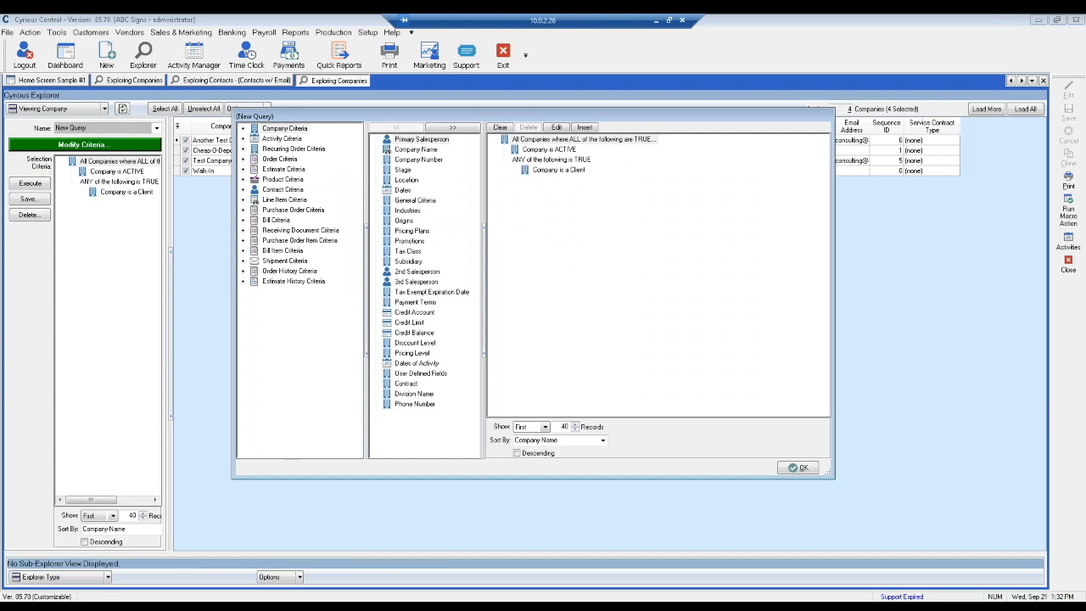
click(501, 127)
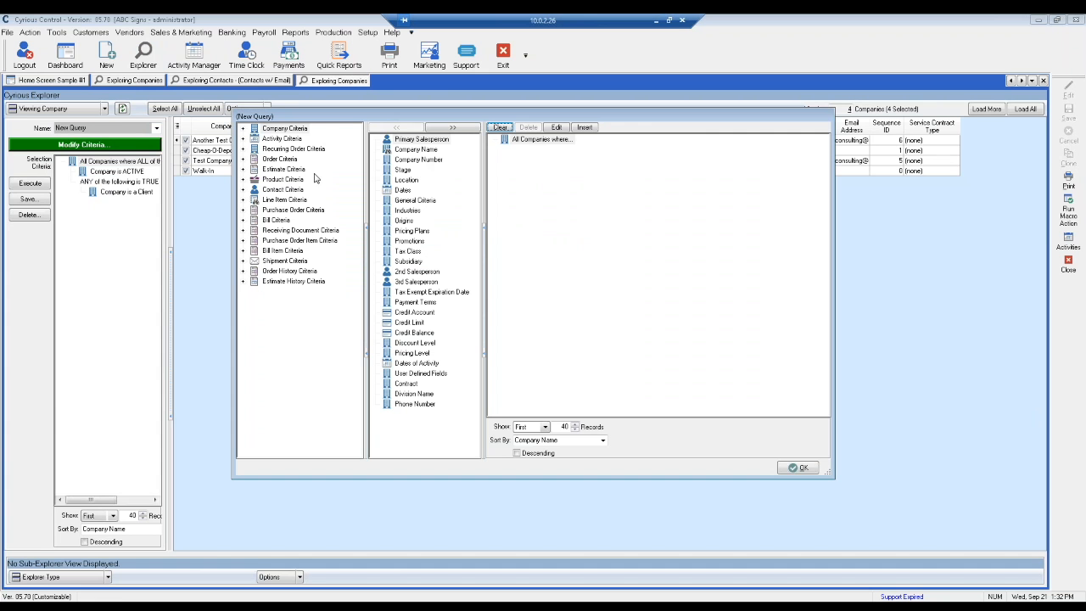
- Add the order criterion "Status Is WIP" to the company query
click(245, 160)
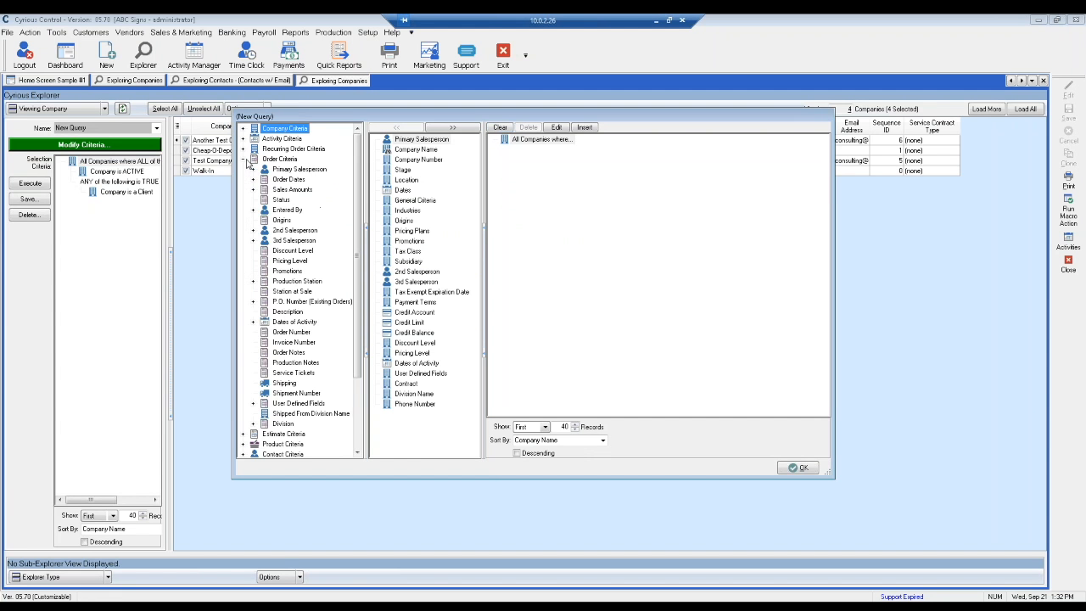
click(278, 200)
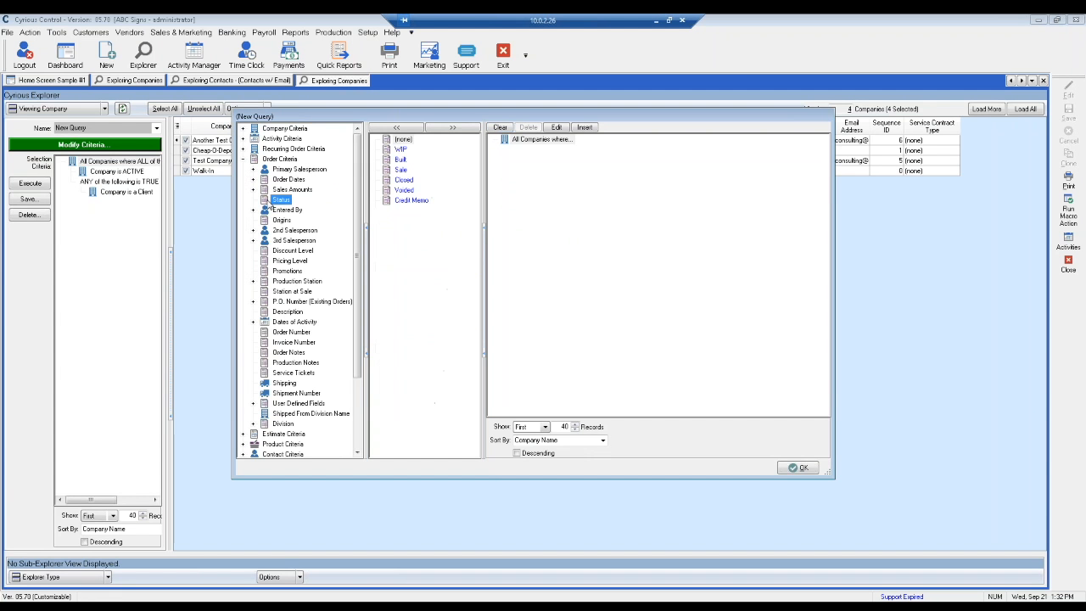
double_click(399, 149)
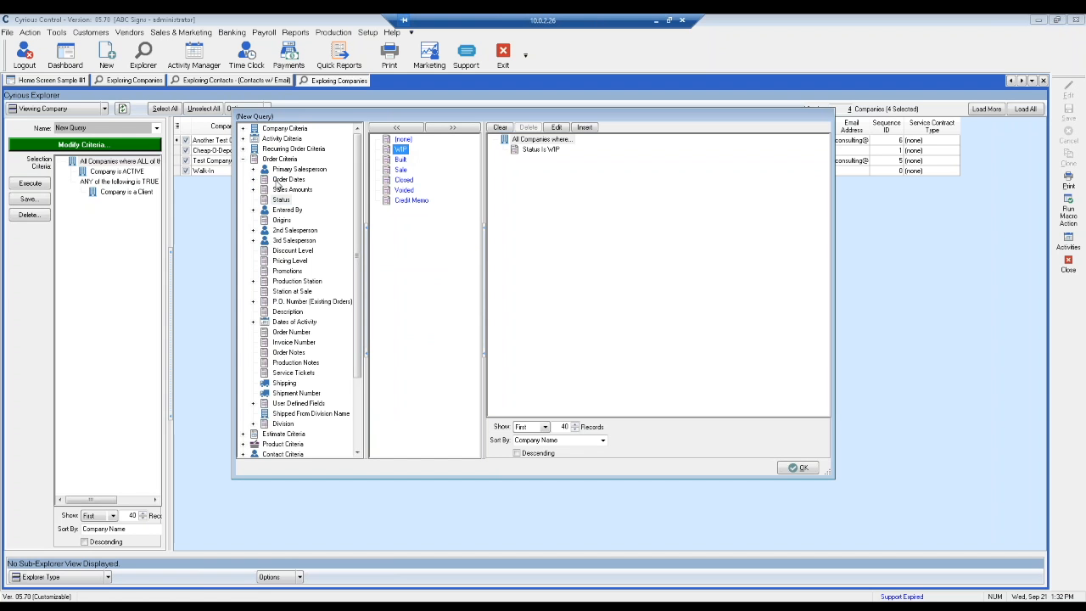
- Add the order condition that the pre-tax sub-total's total is greater than 0.00, and apply the criteria to the company list
click(252, 189)
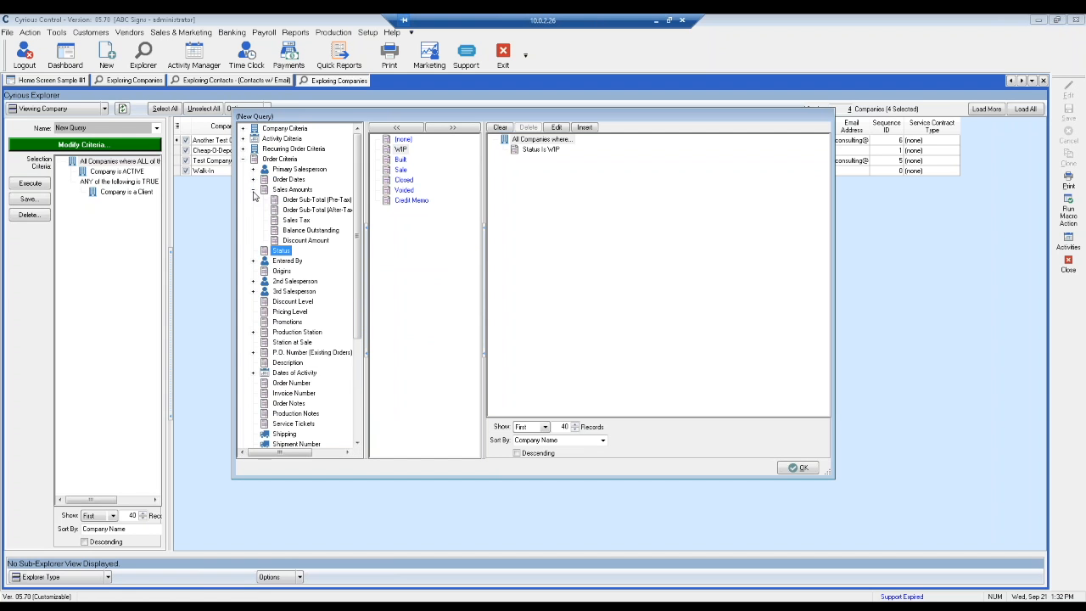
click(318, 200)
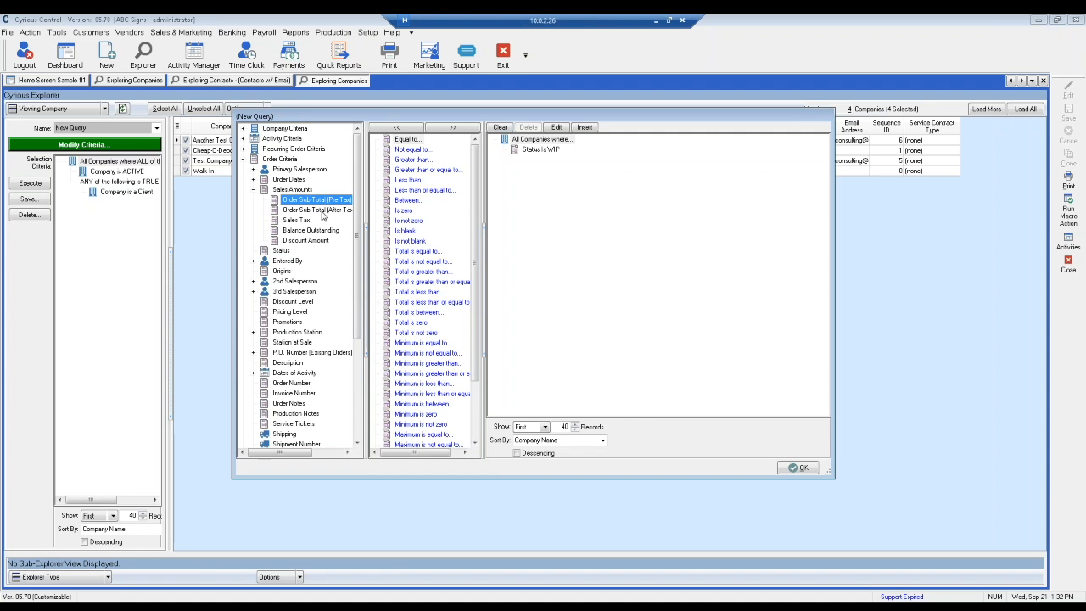
double_click(445, 272)
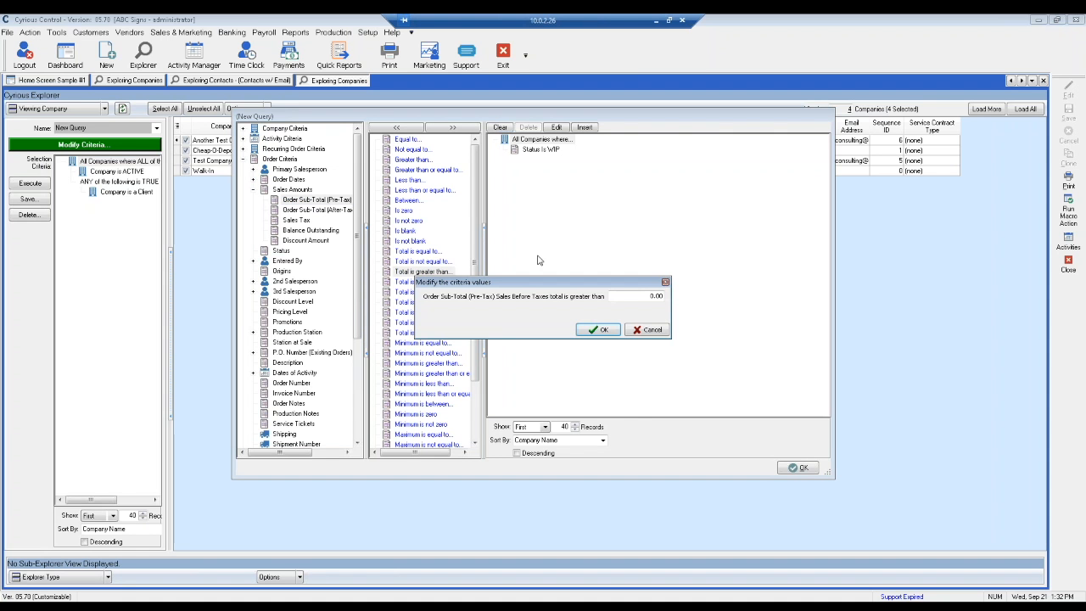
click(600, 329)
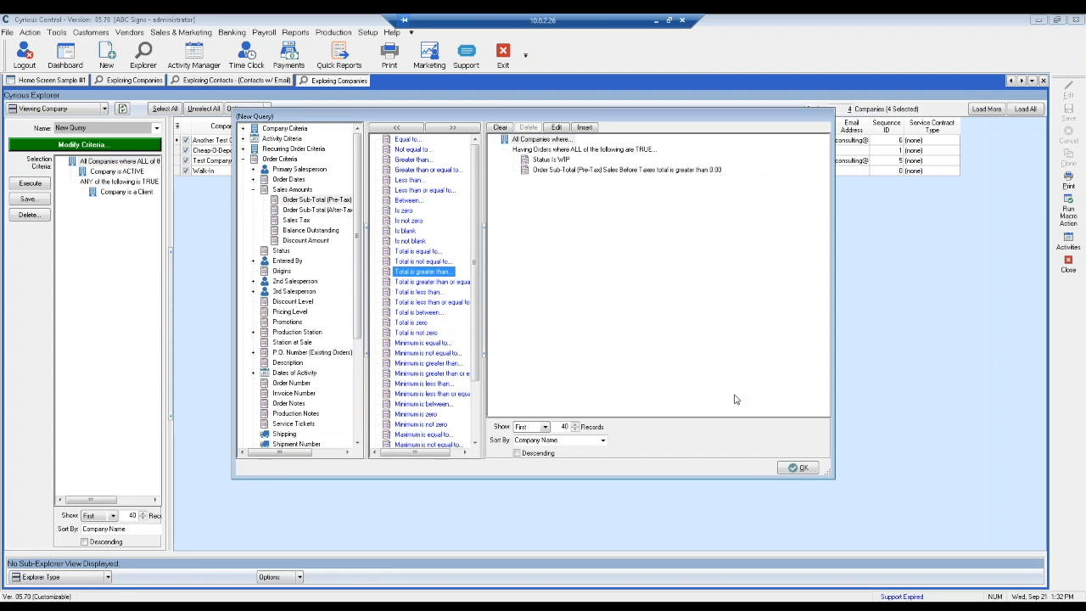
click(798, 467)
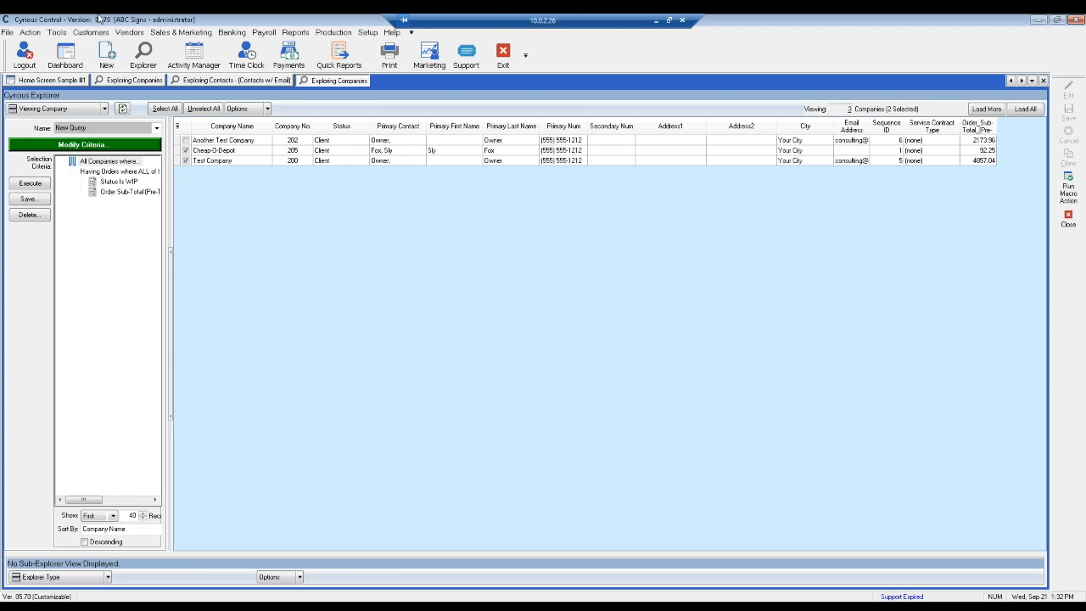
- Refresh the company list, then reopen the query's criteria in an enlarged editor and clear all conditions
click(123, 108)
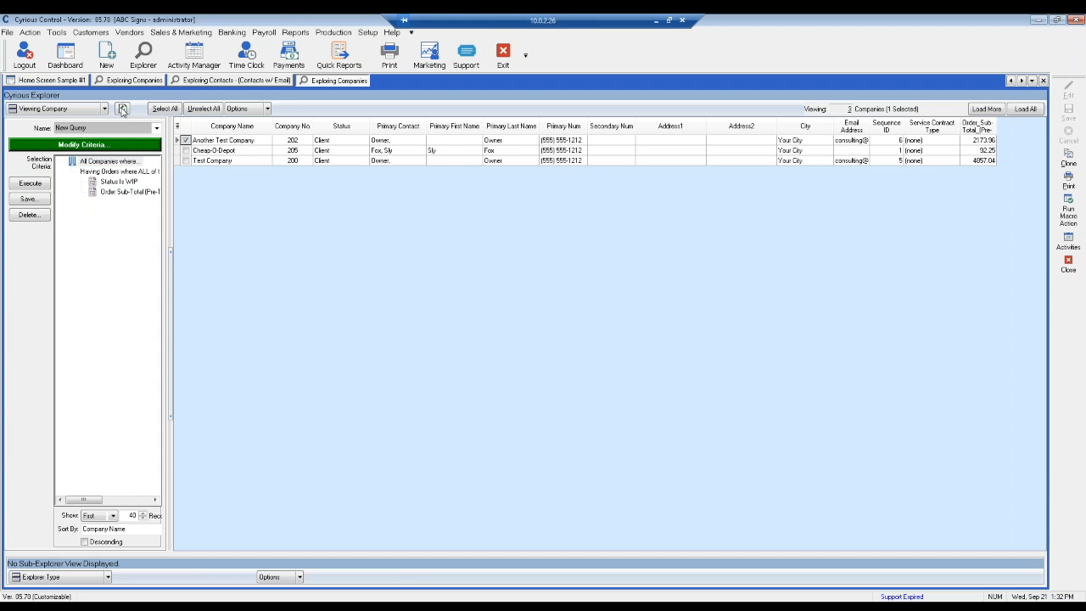
click(267, 108)
click(127, 153)
click(126, 147)
drag(527, 212, 464, 181)
drag(668, 381, 813, 485)
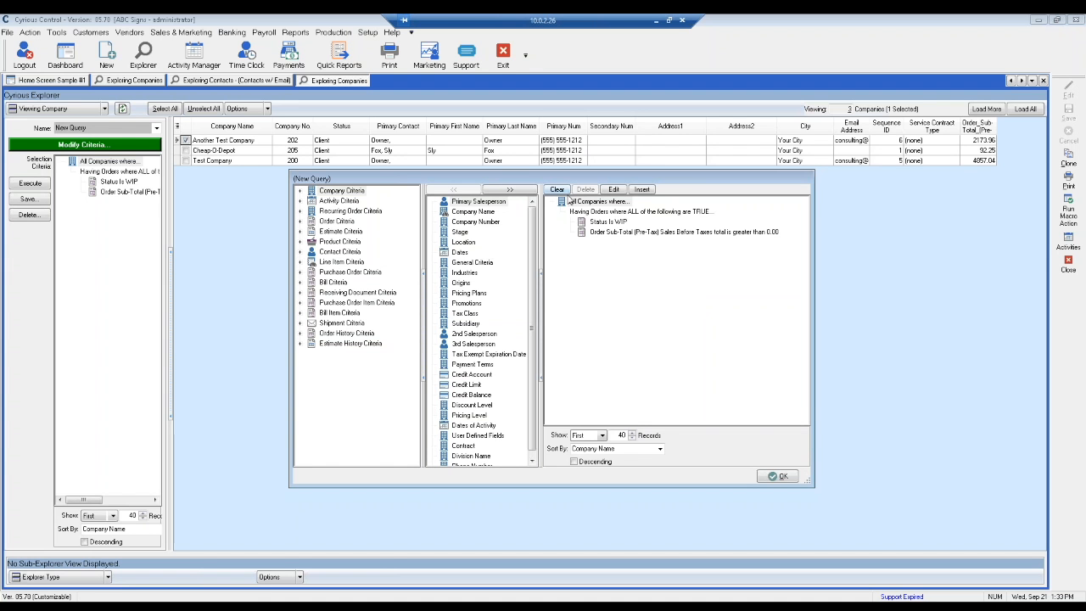
click(558, 191)
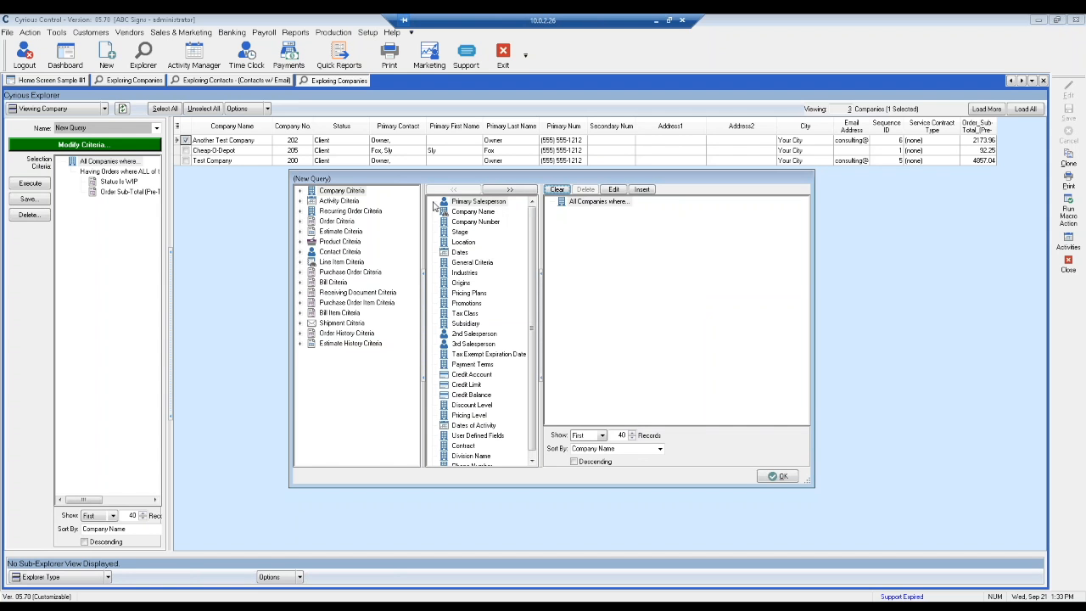
- Add the general company criterion "Company is a Prospect" to the emptied query
click(334, 193)
double_click(335, 196)
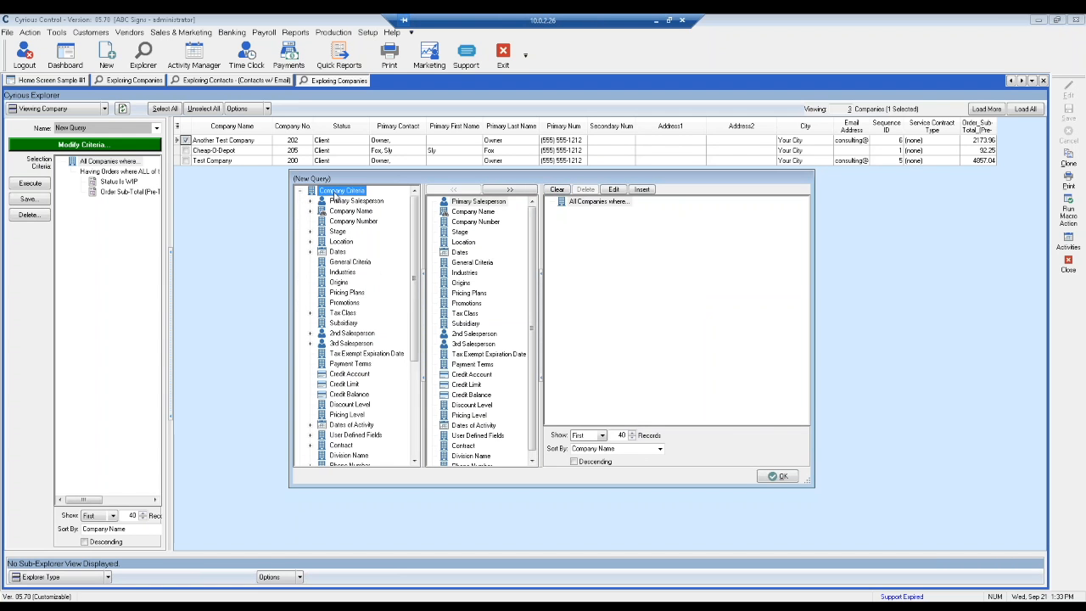
click(350, 263)
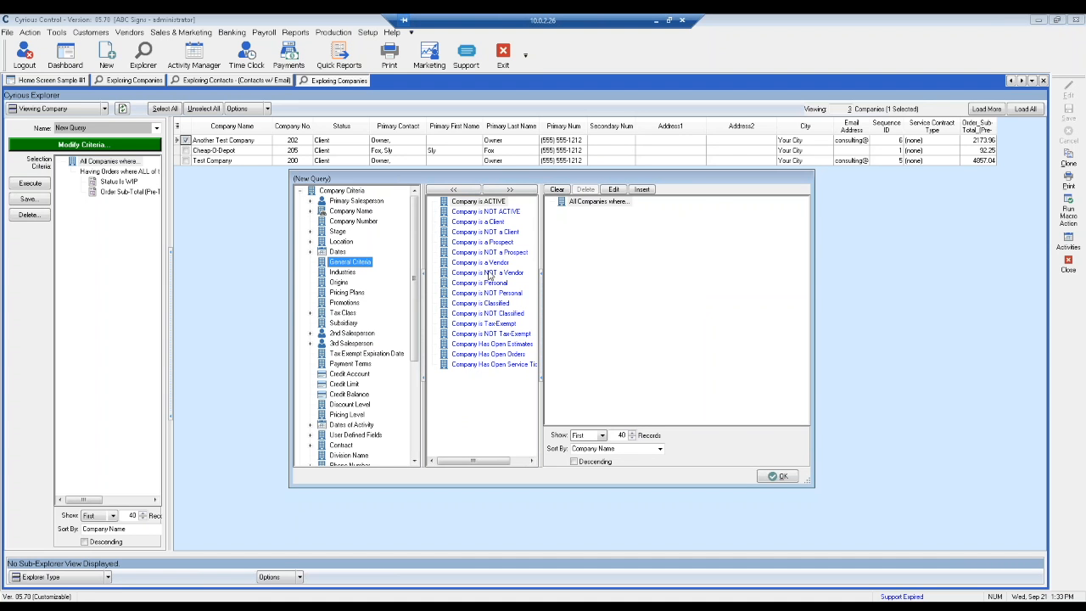
double_click(481, 244)
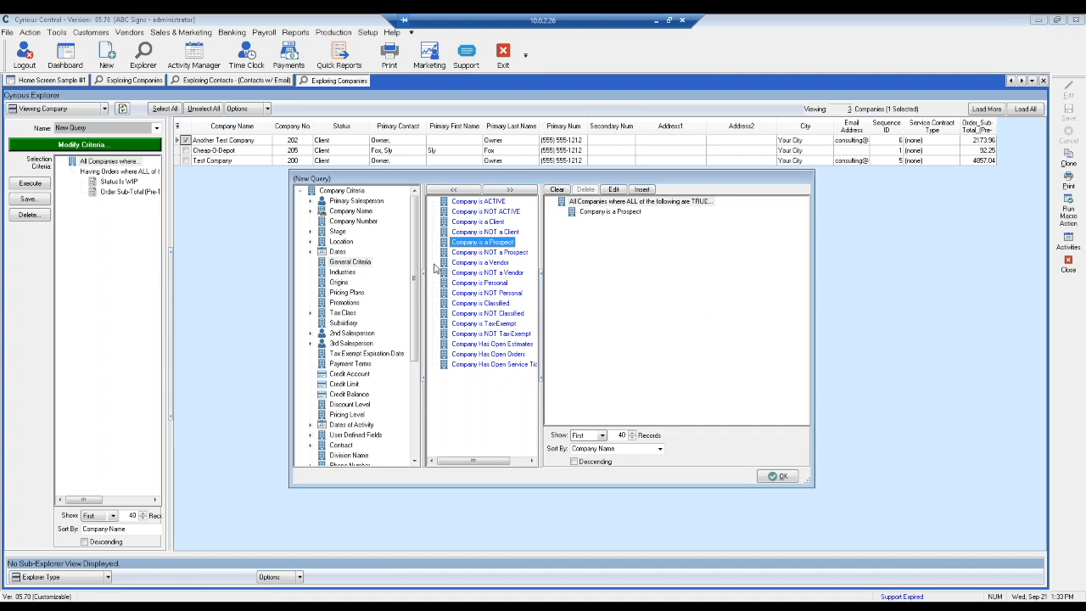
- Add the estimate criterion "Status Is Pending" to the company query
double_click(331, 191)
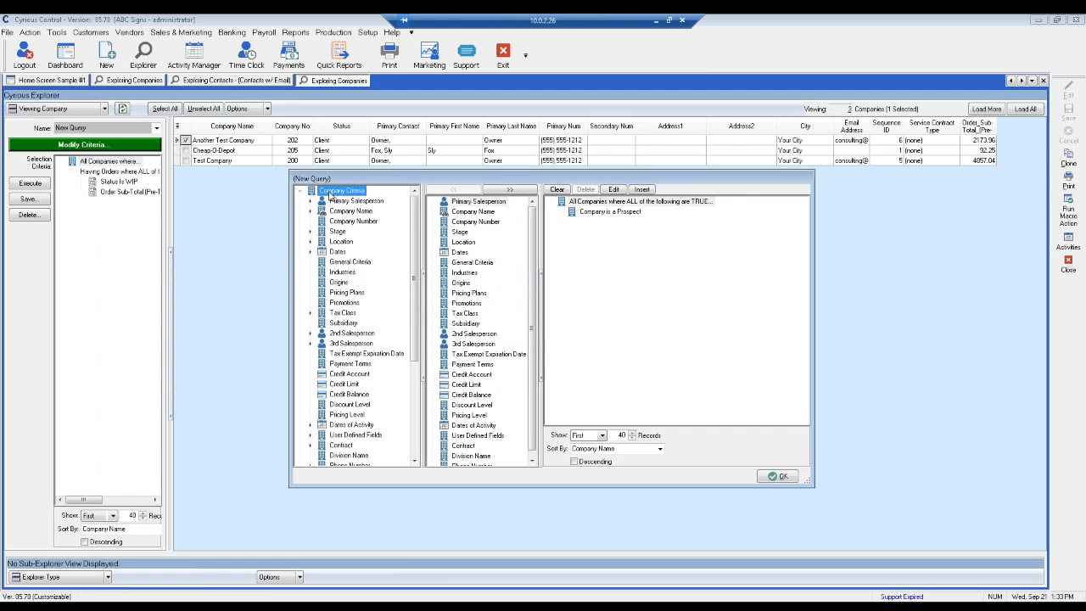
double_click(340, 231)
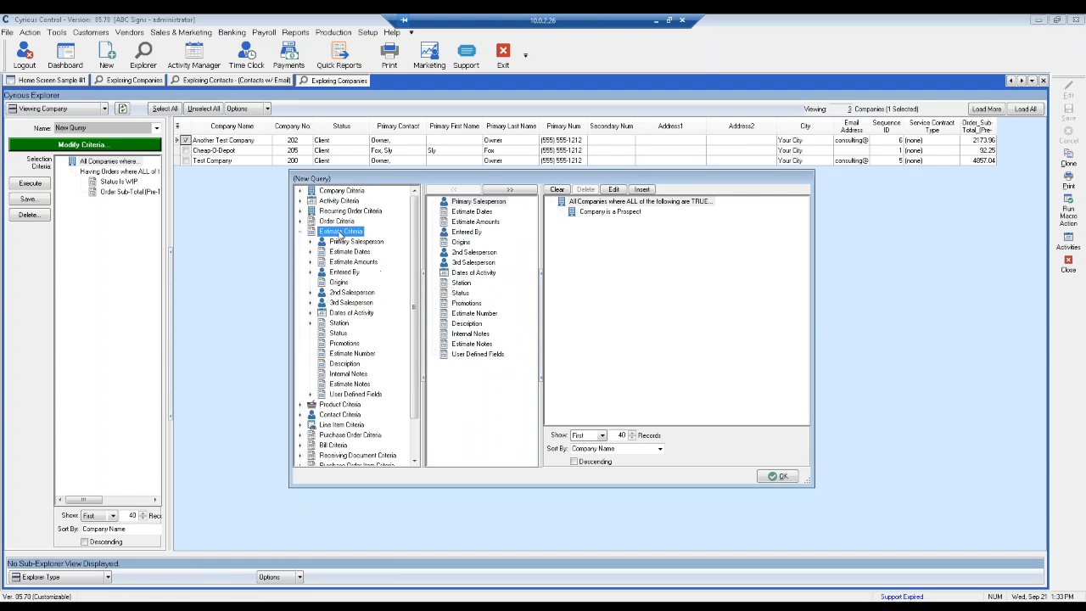
double_click(348, 252)
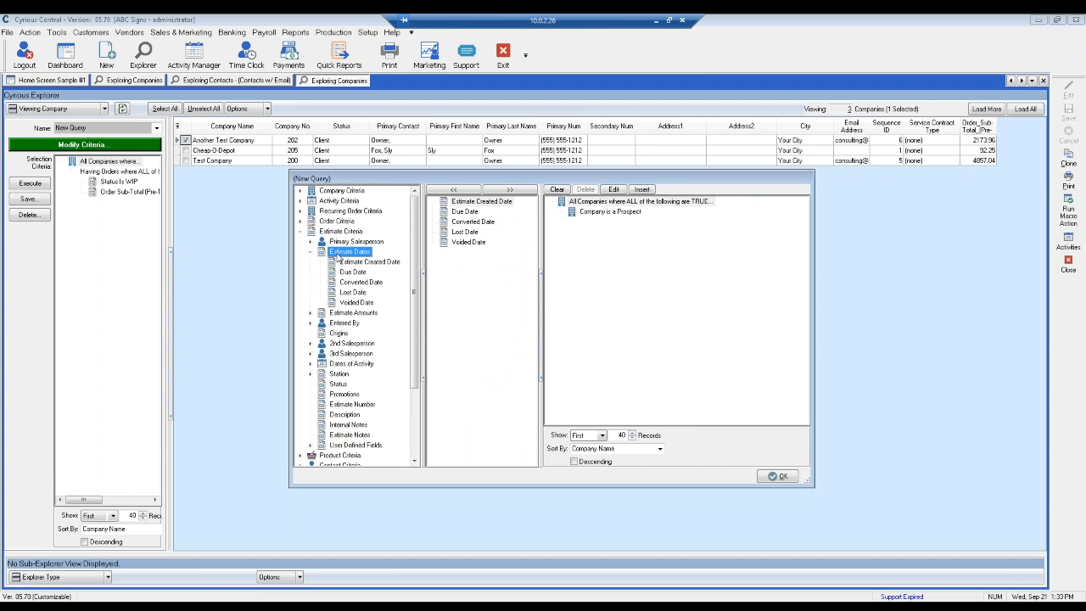
double_click(338, 255)
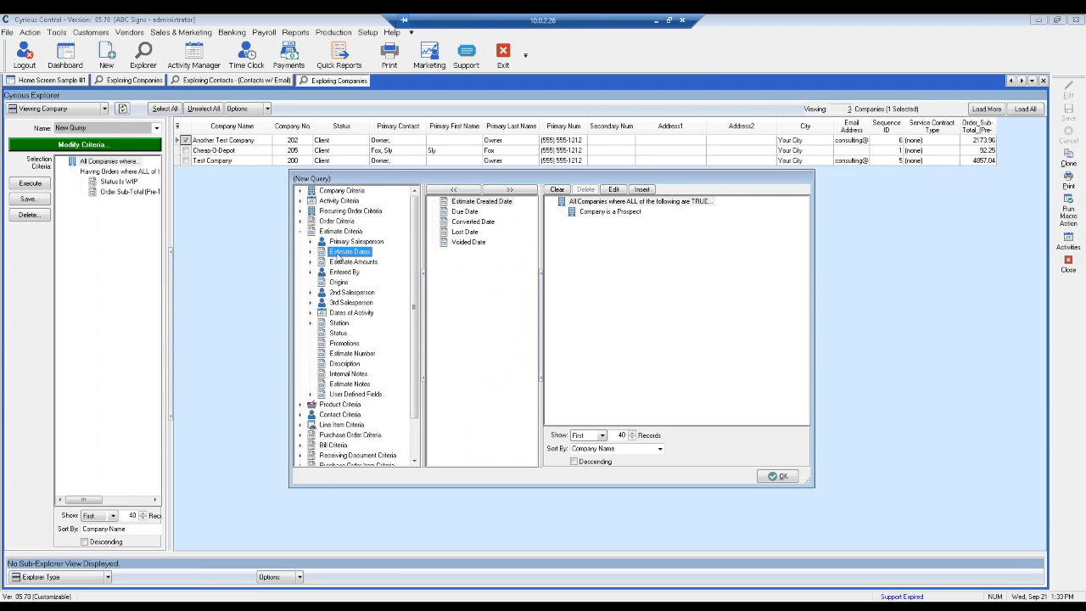
click(339, 333)
double_click(459, 213)
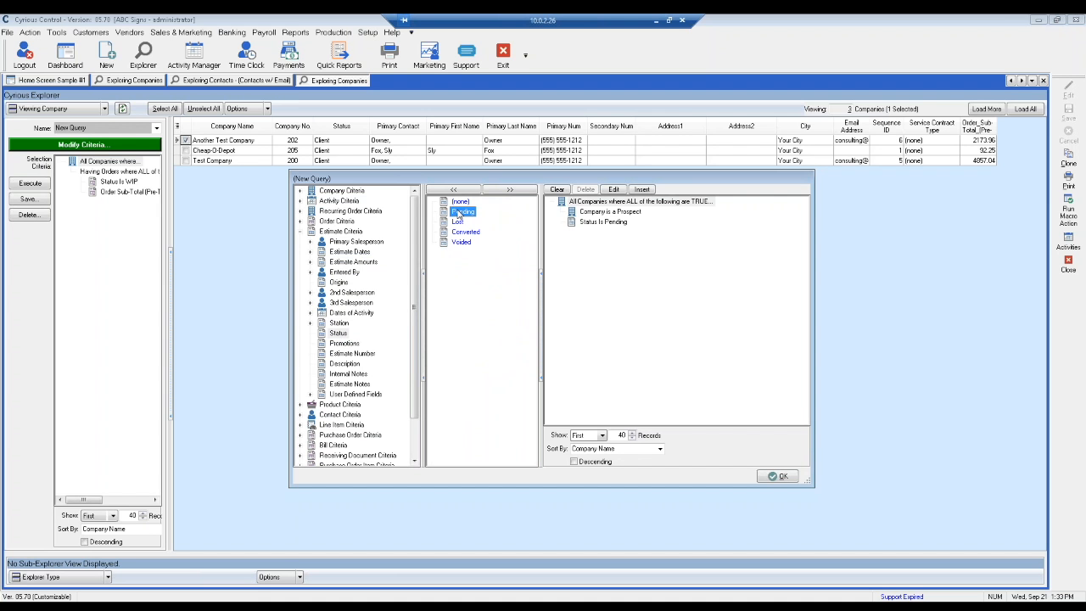
- Try to add the condition that the pre-tax estimate sub-total's total is greater than 0.00 and run the company query
double_click(346, 265)
click(367, 273)
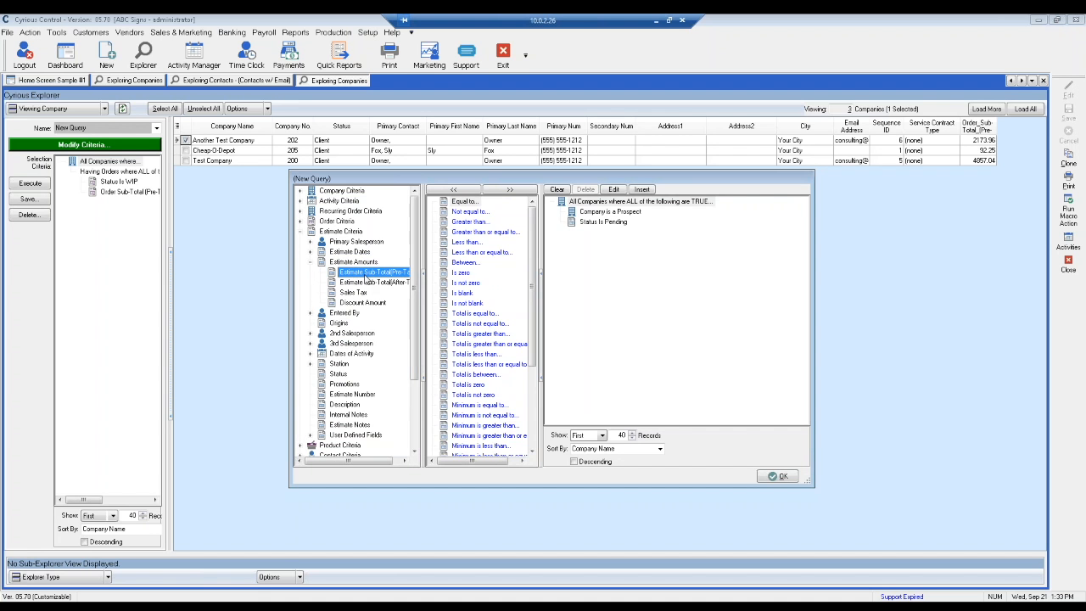
click(492, 336)
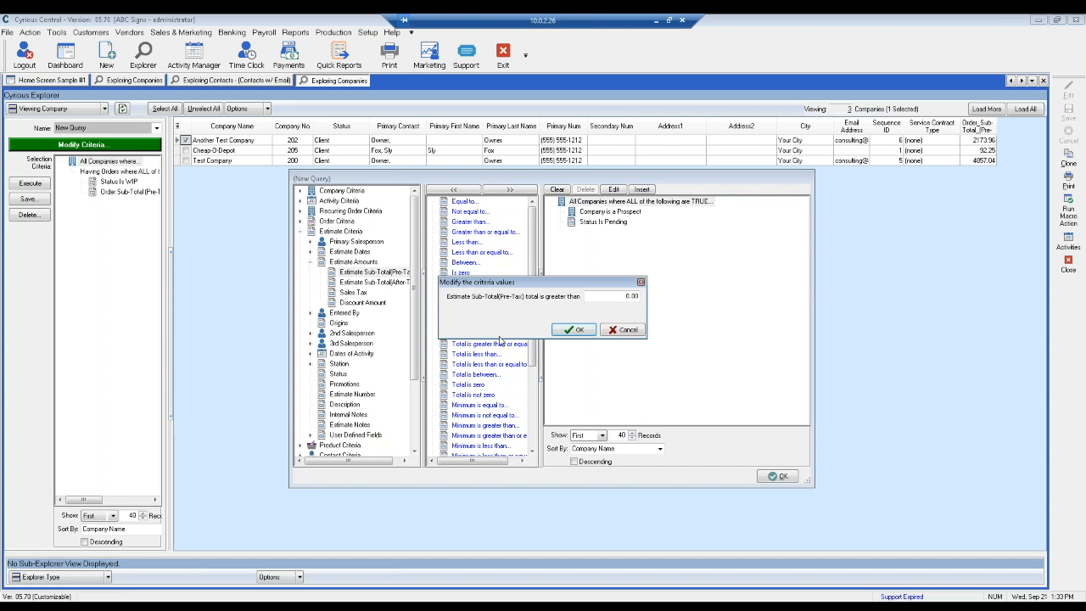
click(574, 329)
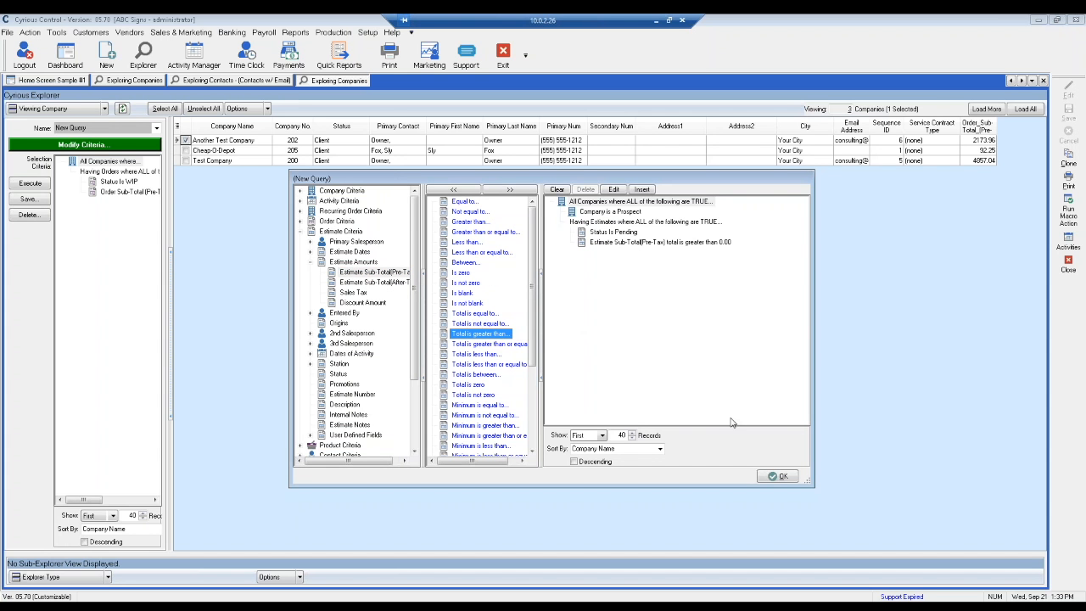
click(793, 475)
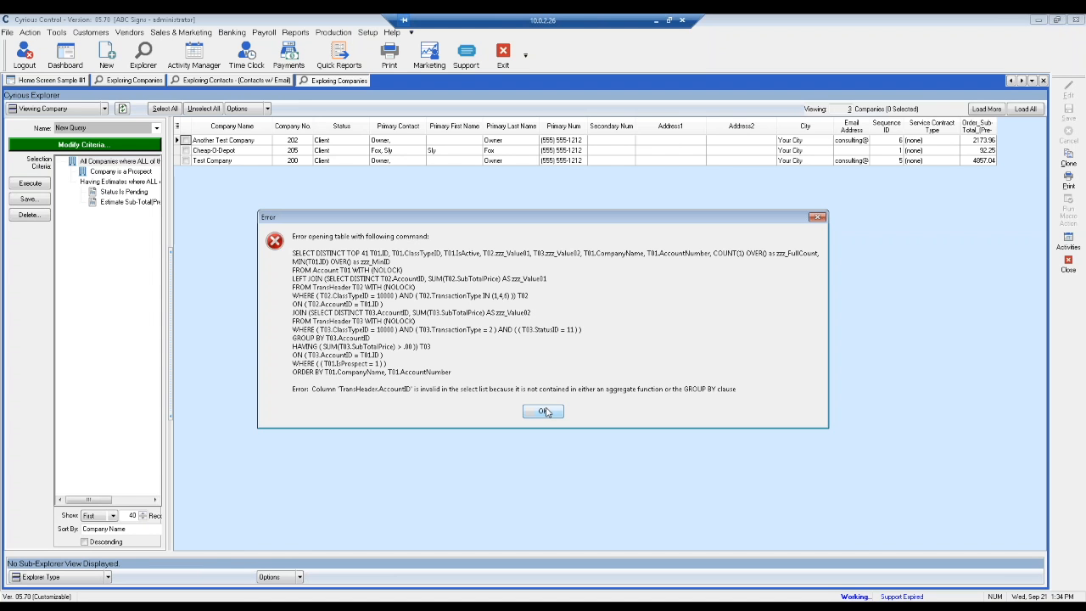
click(546, 412)
- Delete the whole estimates condition group from the company query, keeping only the prospect criterion, and try running it again
drag(169, 274, 196, 284)
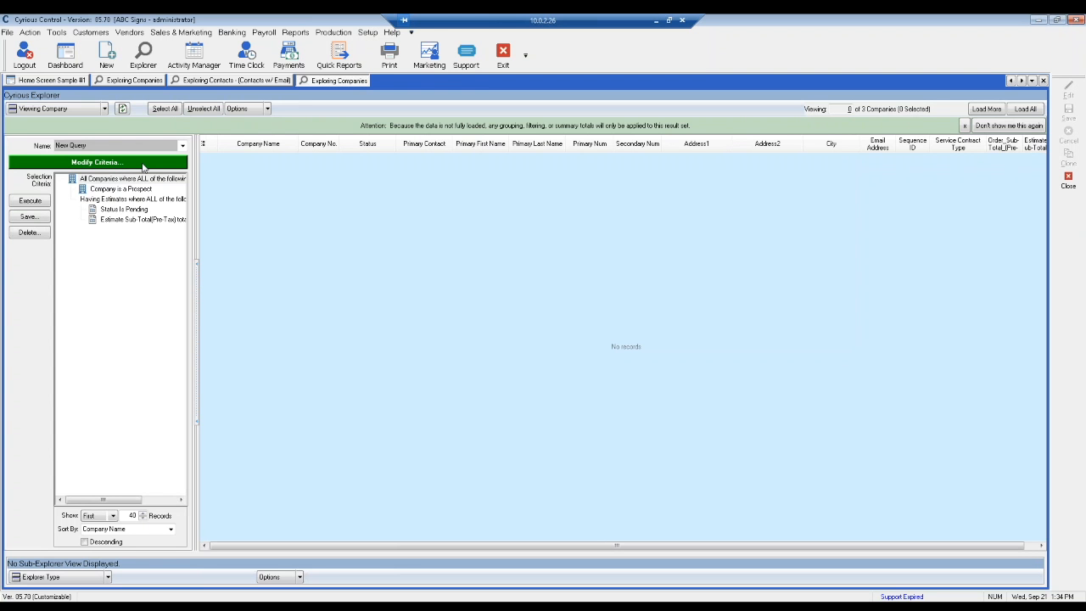
click(174, 167)
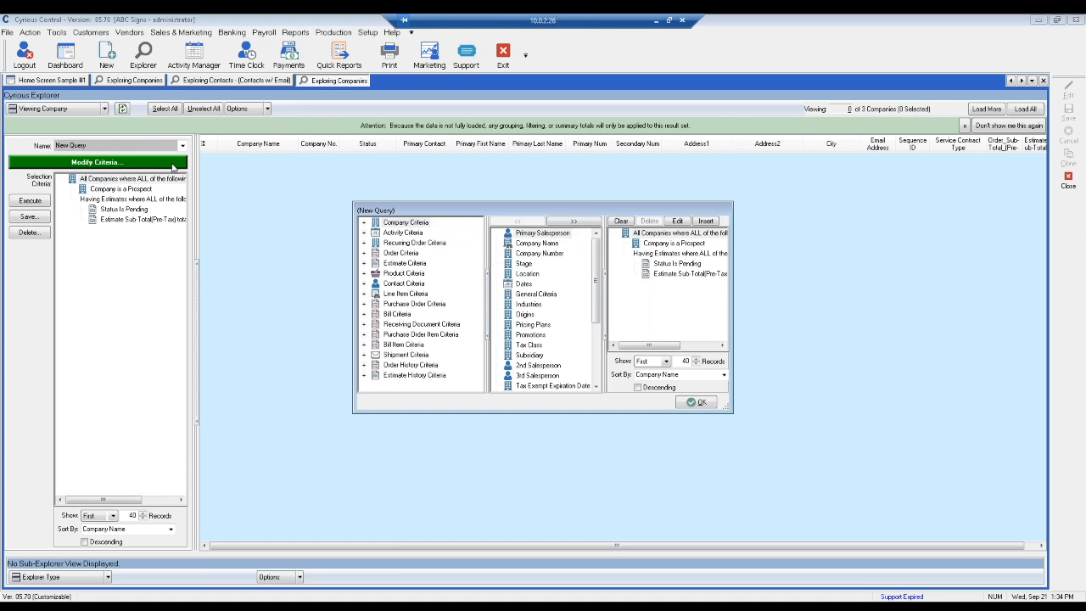
click(671, 254)
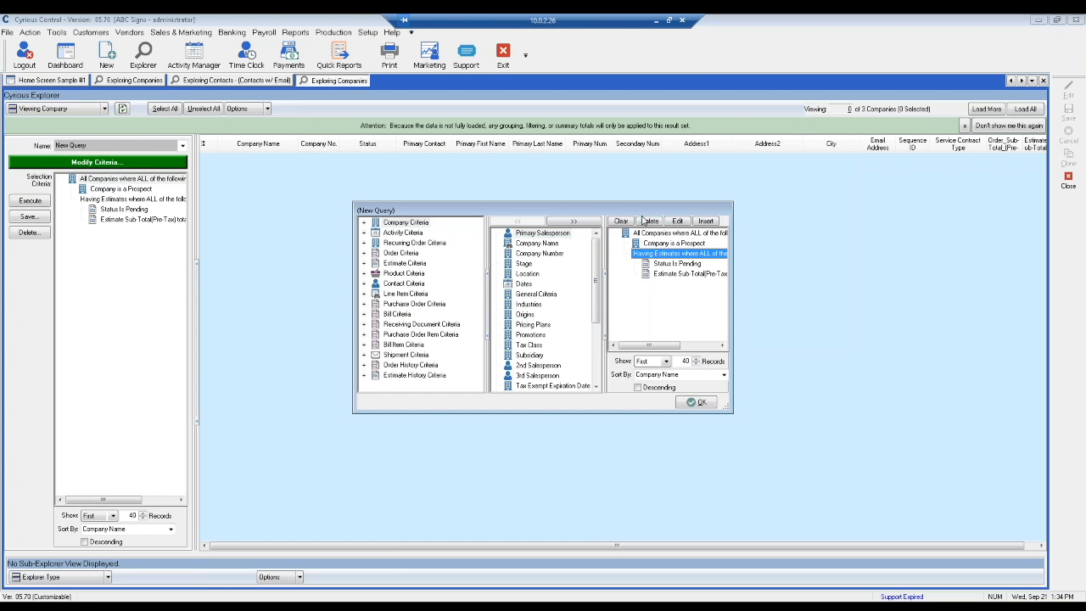
click(647, 221)
click(698, 403)
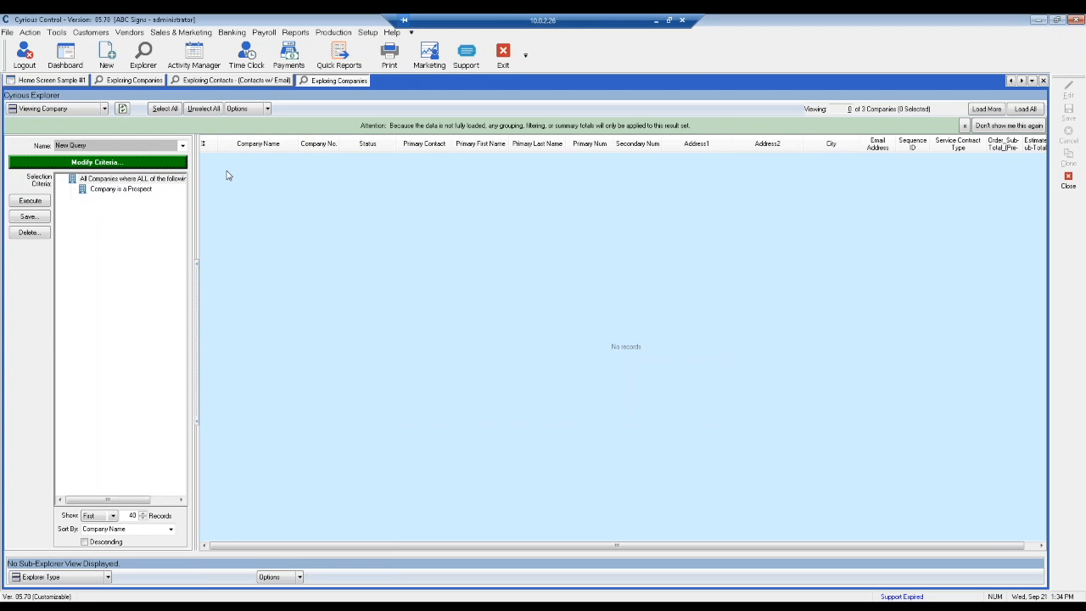
click(123, 110)
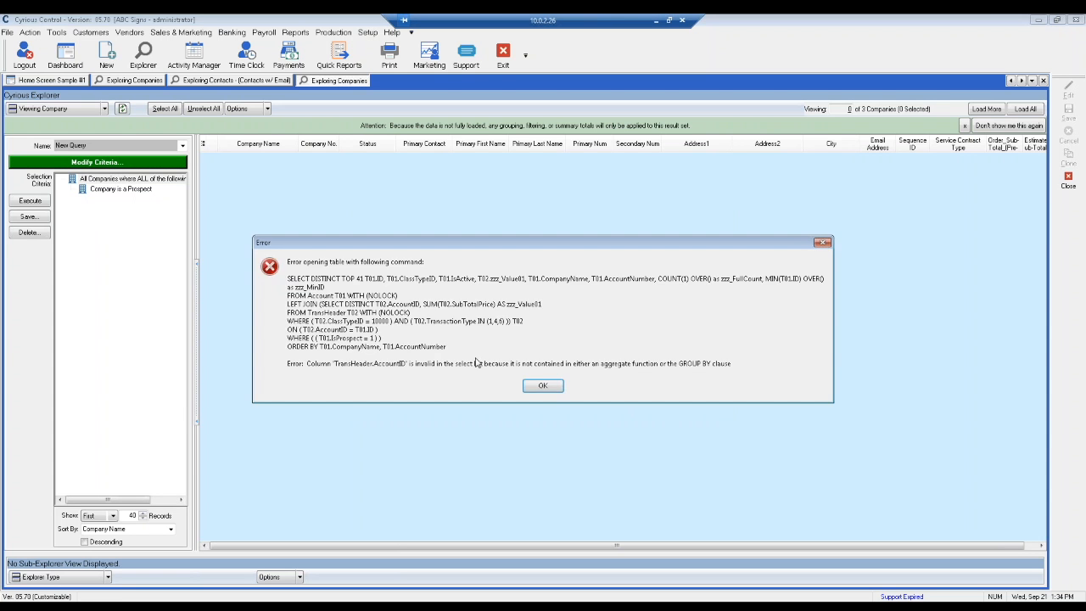
click(544, 386)
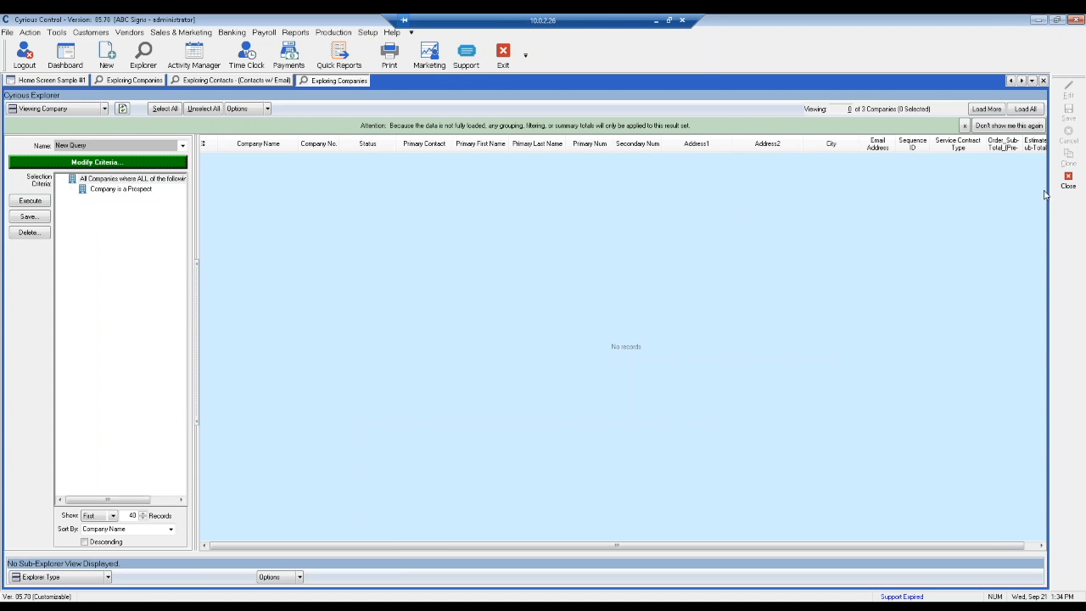
- Close the current company explorer and the "Contacts w/ Email" contact explorer
click(1069, 181)
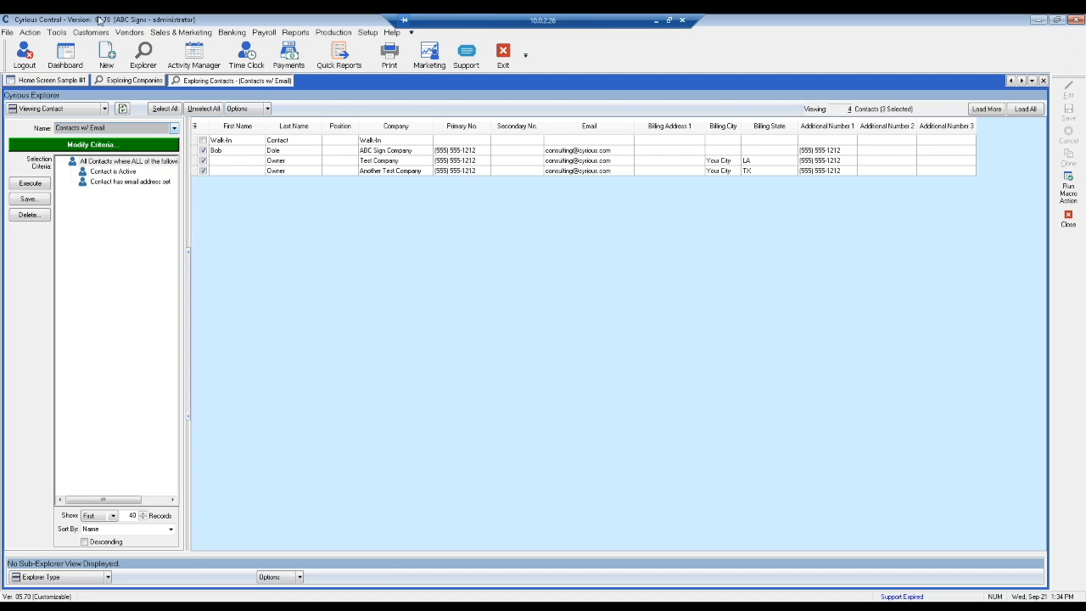
click(1068, 218)
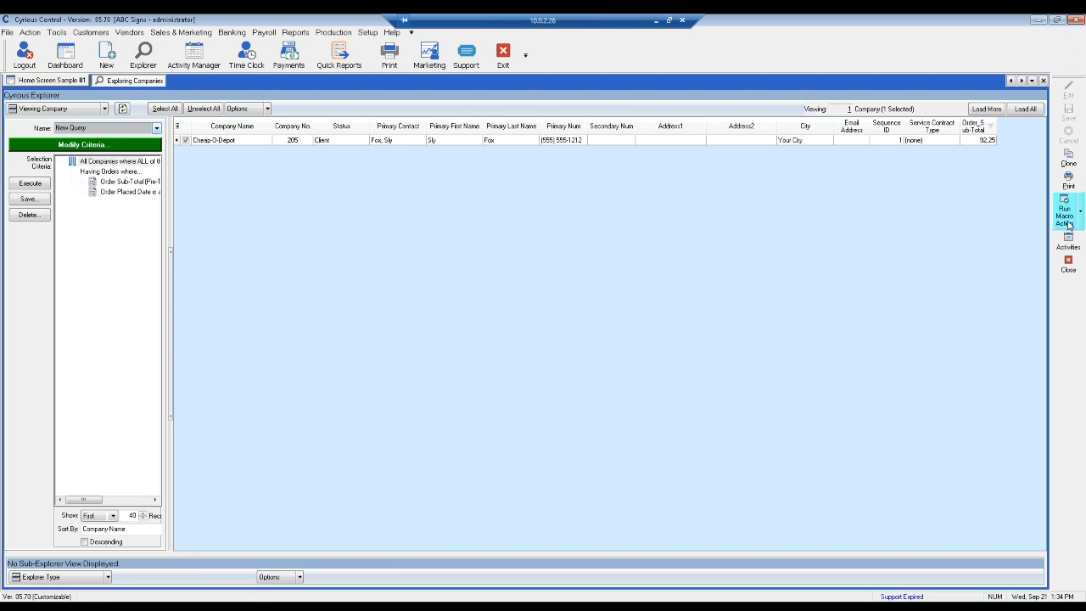